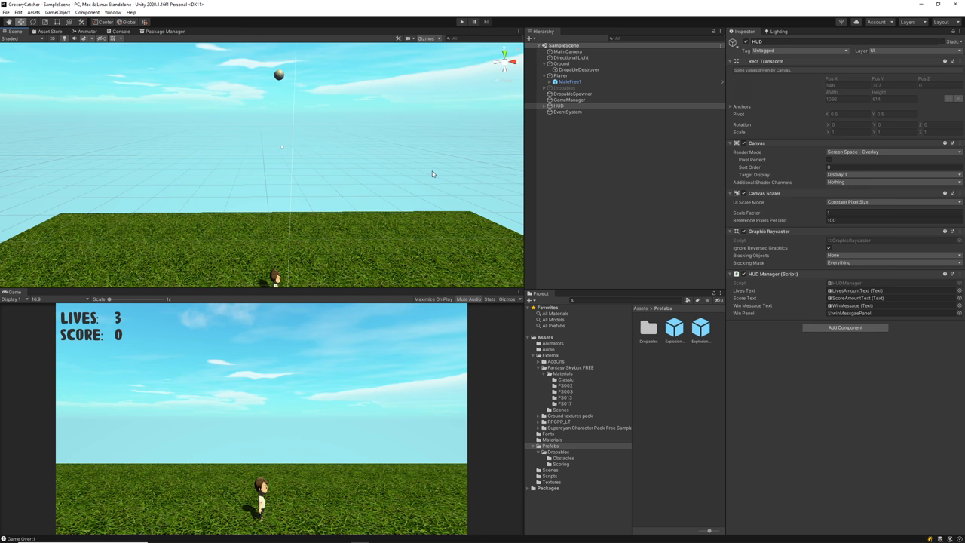
# Play-test the game, moving the player from side to side among the falling food items while watching how quickly they spawn.
pyautogui.click(462, 22)
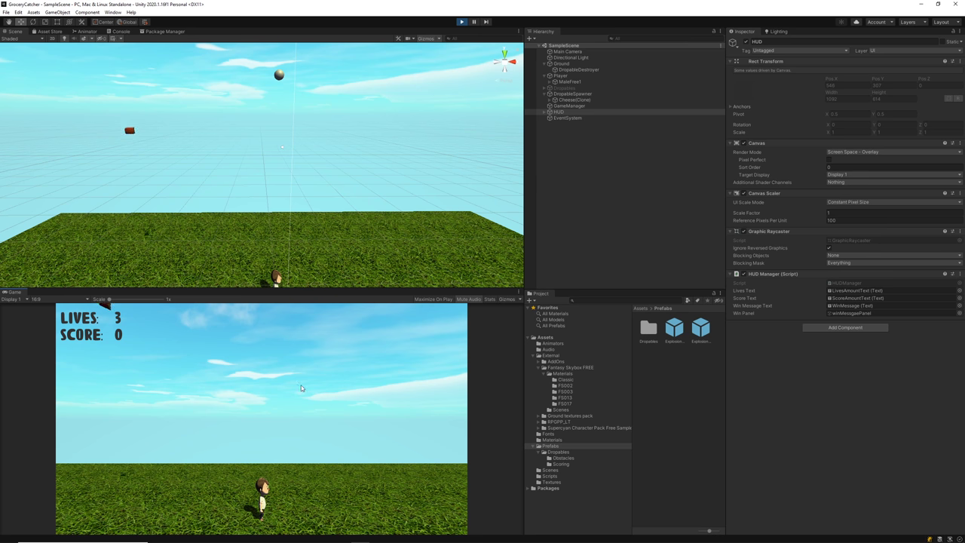
pyautogui.press('a')
pyautogui.press('d')
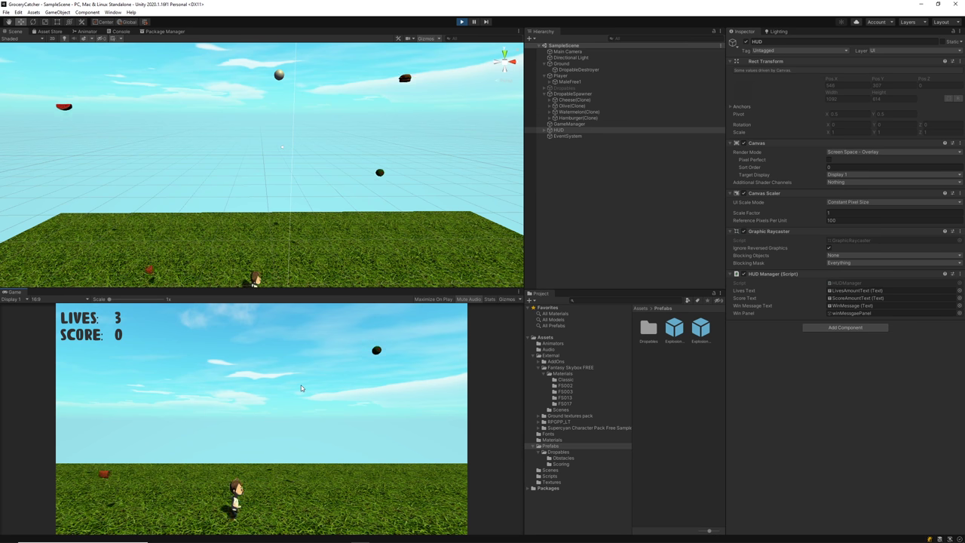
pyautogui.press('a')
pyautogui.press('d')
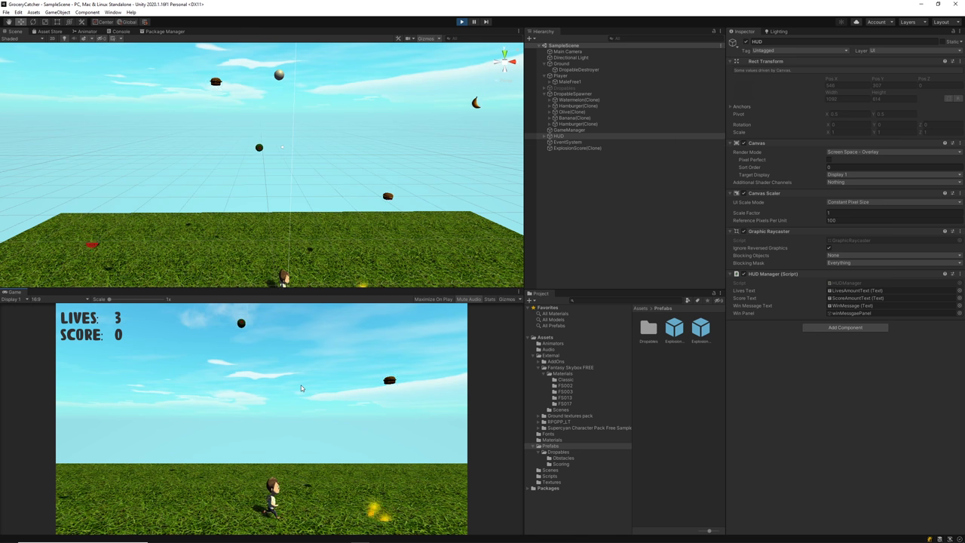
pyautogui.press('Right')
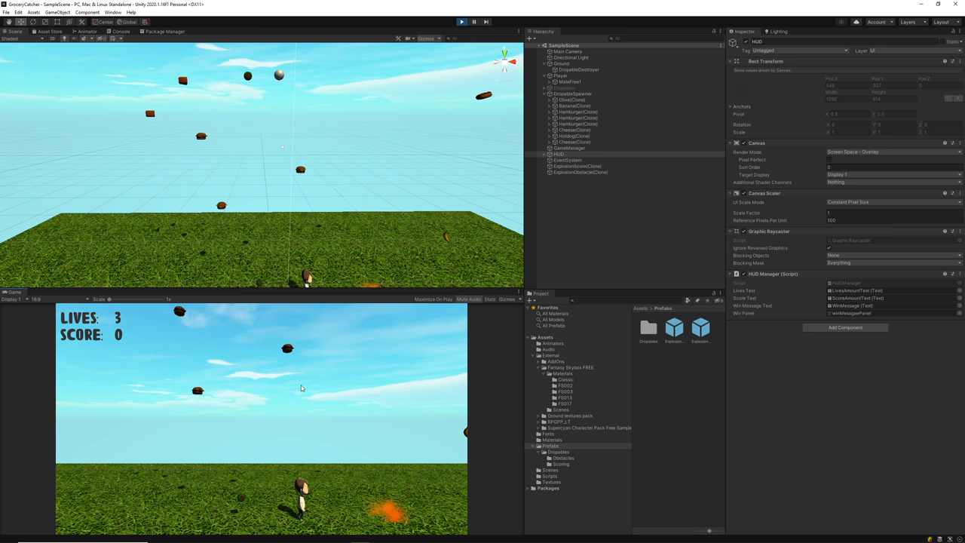
pyautogui.press('Right')
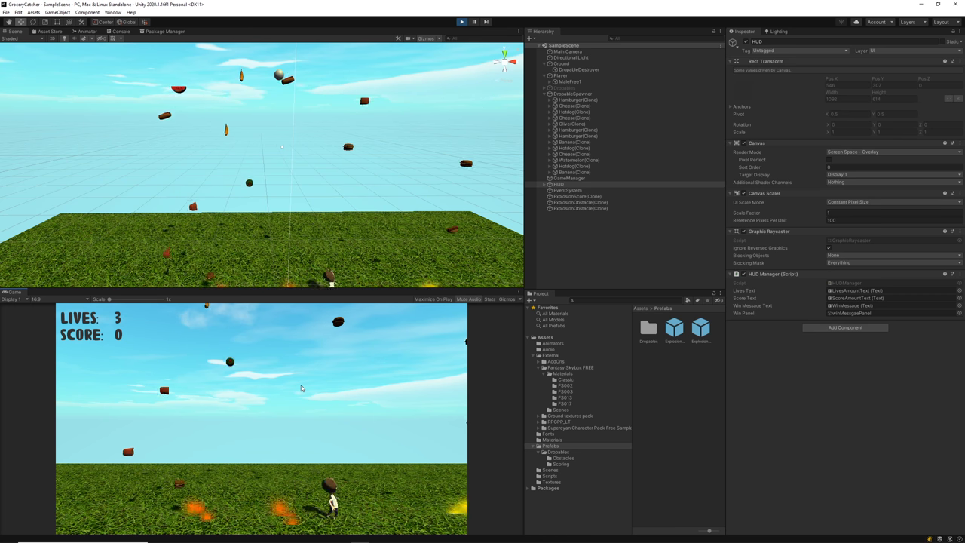
pyautogui.press('Left')
pyautogui.press('Right')
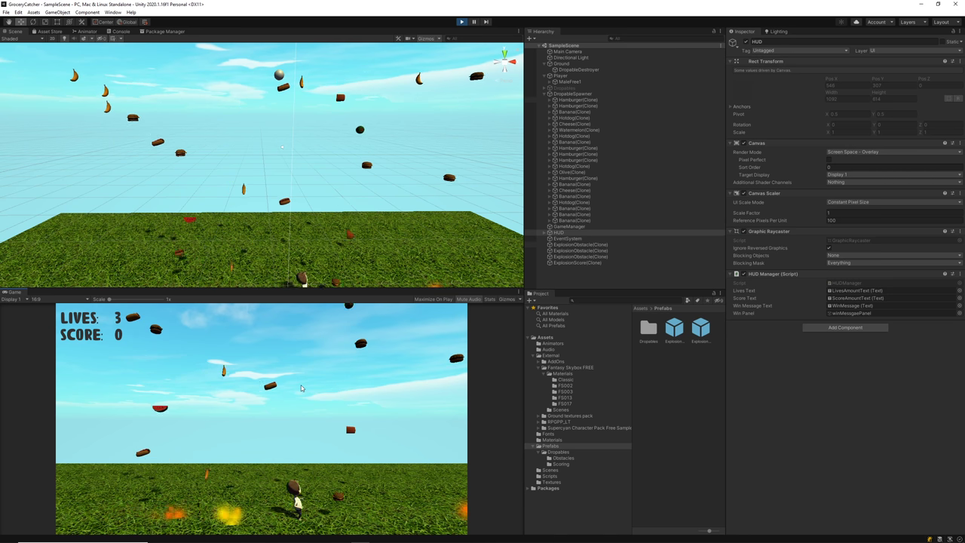
pyautogui.press('Left')
pyautogui.press('Right')
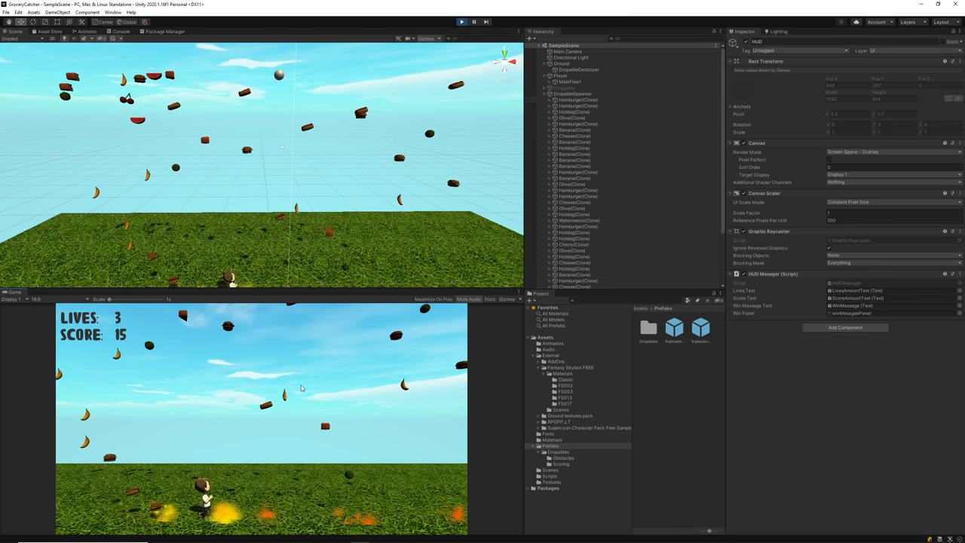
pyautogui.press('Right')
pyautogui.press('Left')
pyautogui.press('Right')
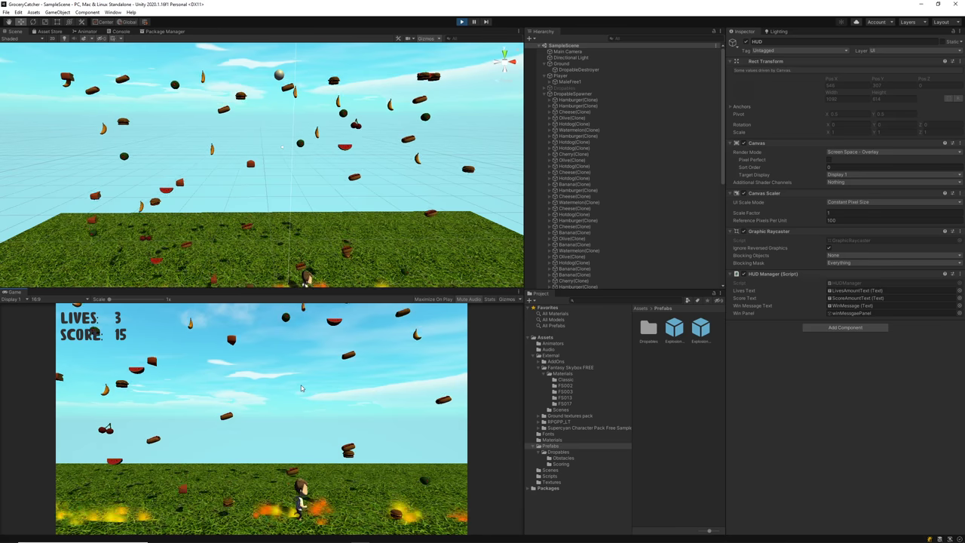
pyautogui.press('Left')
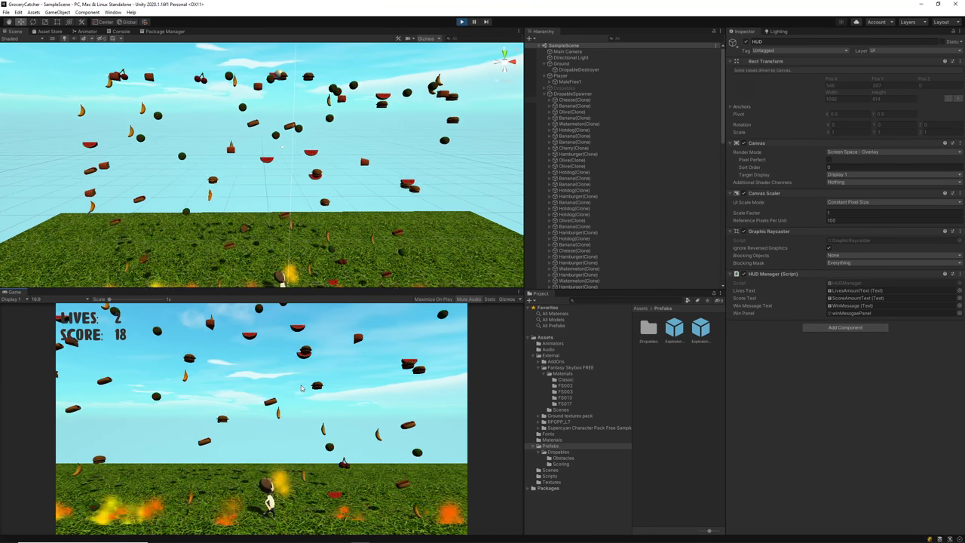
# Stop the play test and examine the DropableSpawner's Target Multiplier, Increment and Target Time settings.
pyautogui.hotkey('ctrl', 'p')
pyautogui.click(574, 93)
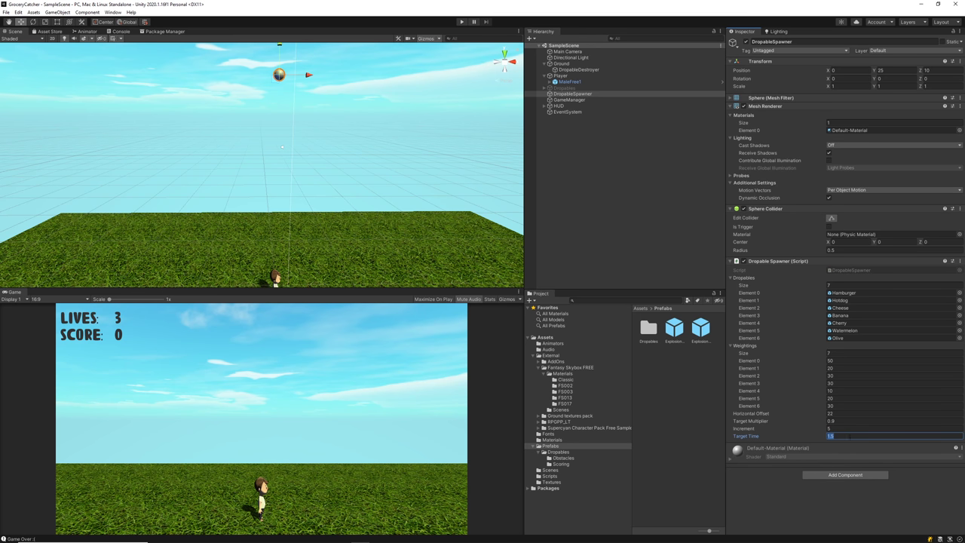
pyautogui.click(388, 152)
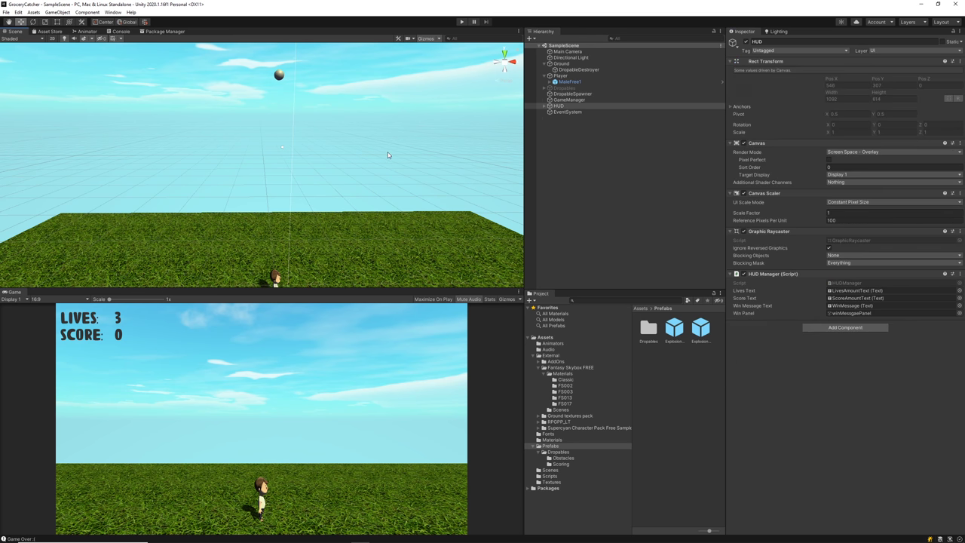
# Run the game again and steer the player back and forth, dodging falling items to observe how the spawn rate increases.
pyautogui.click(463, 22)
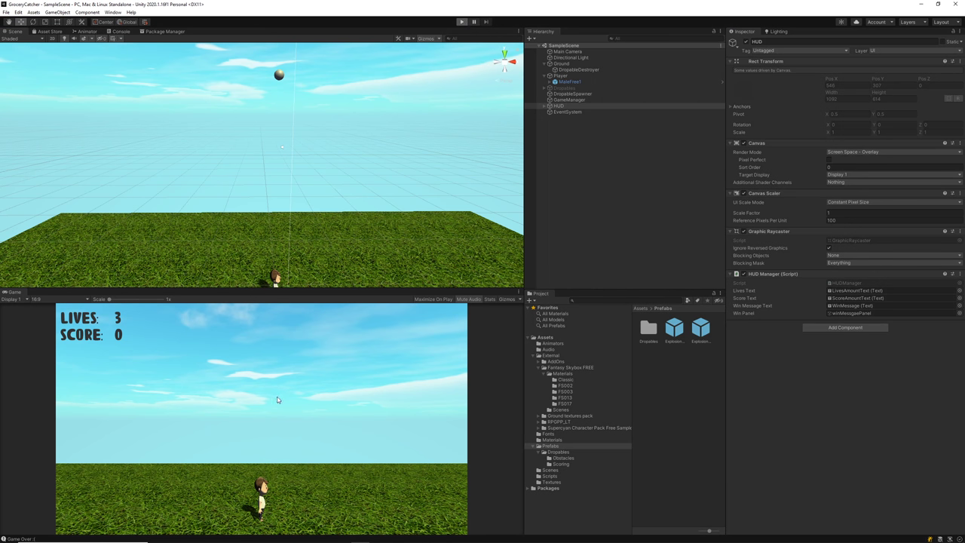
pyautogui.press('d')
pyautogui.press('a')
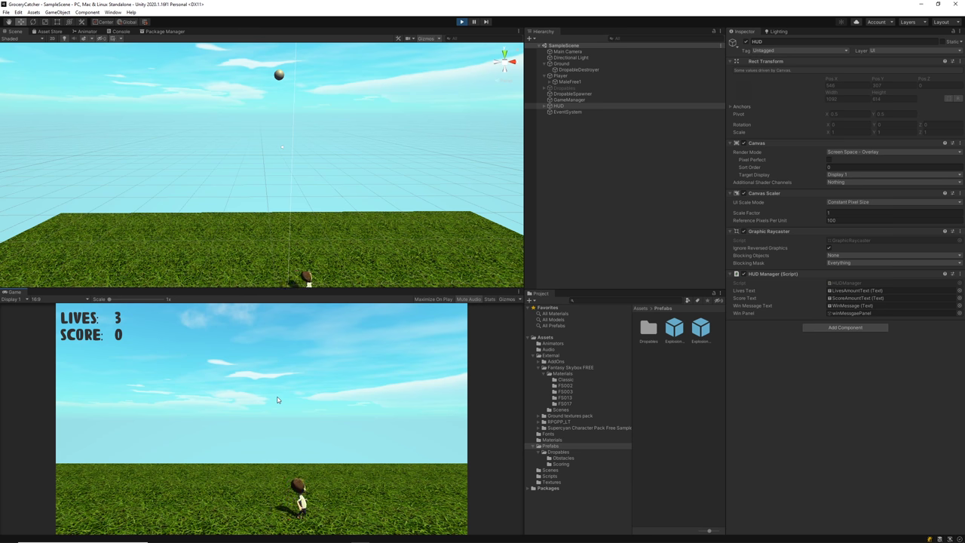
pyautogui.press('d')
pyautogui.press('d')
pyautogui.press('a')
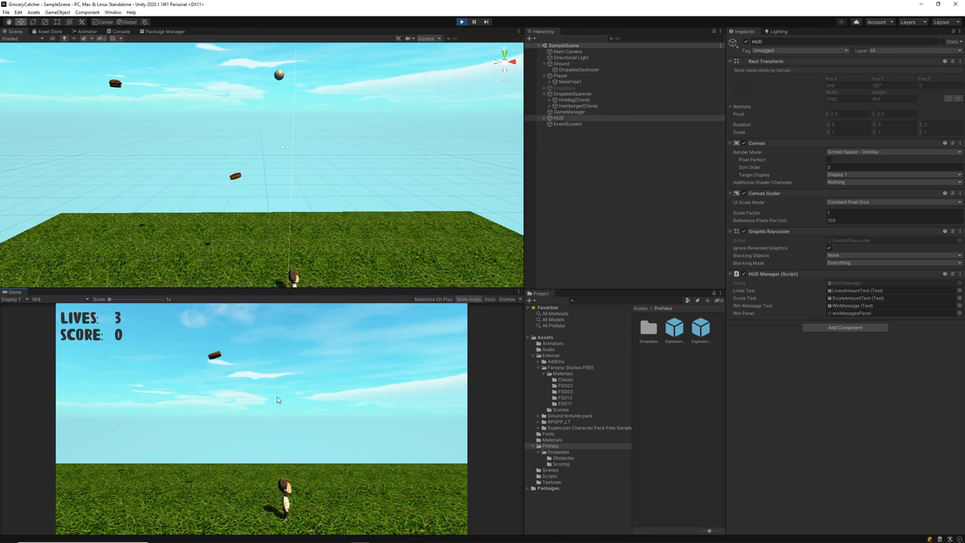
pyautogui.press('a')
pyautogui.press('d')
pyautogui.press('Left')
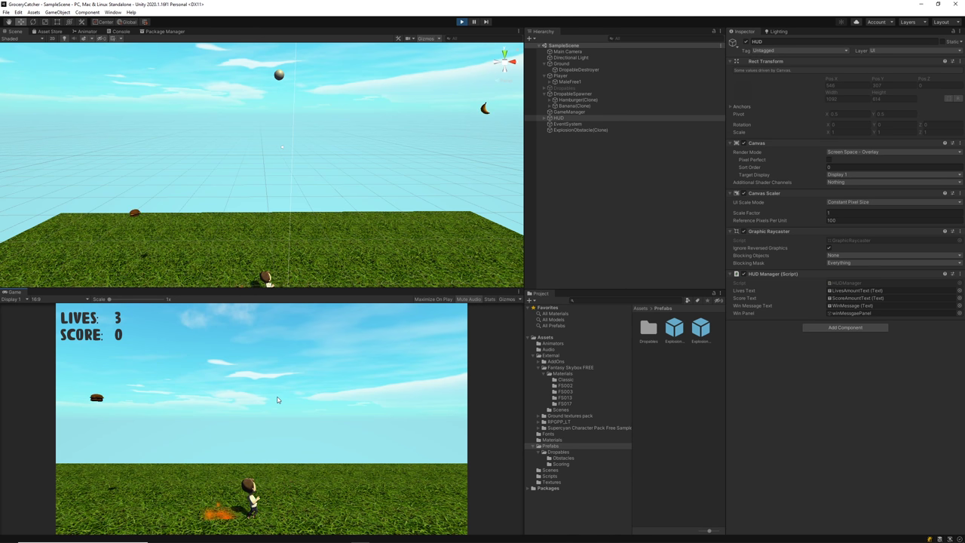
pyautogui.press('Right')
pyautogui.press('Right')
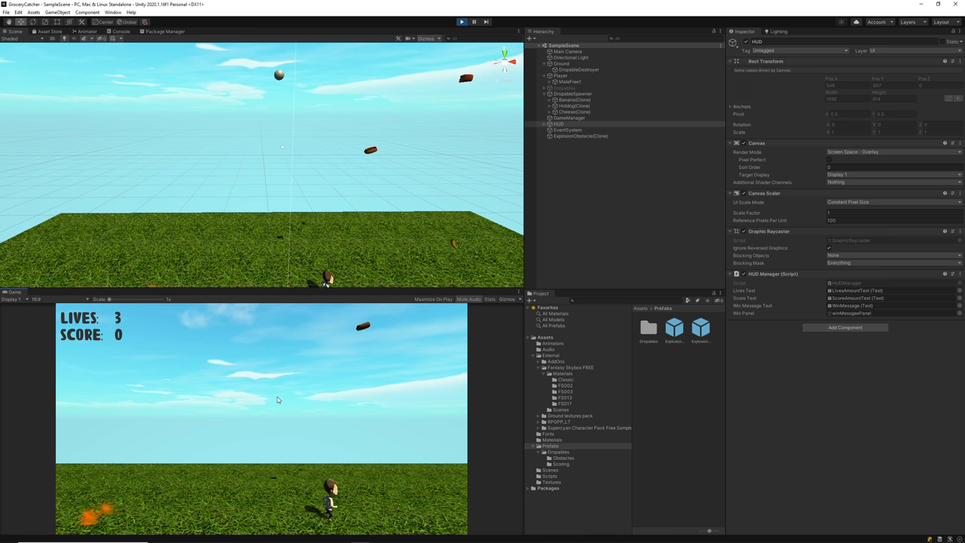
pyautogui.press('Left')
pyautogui.press('Left')
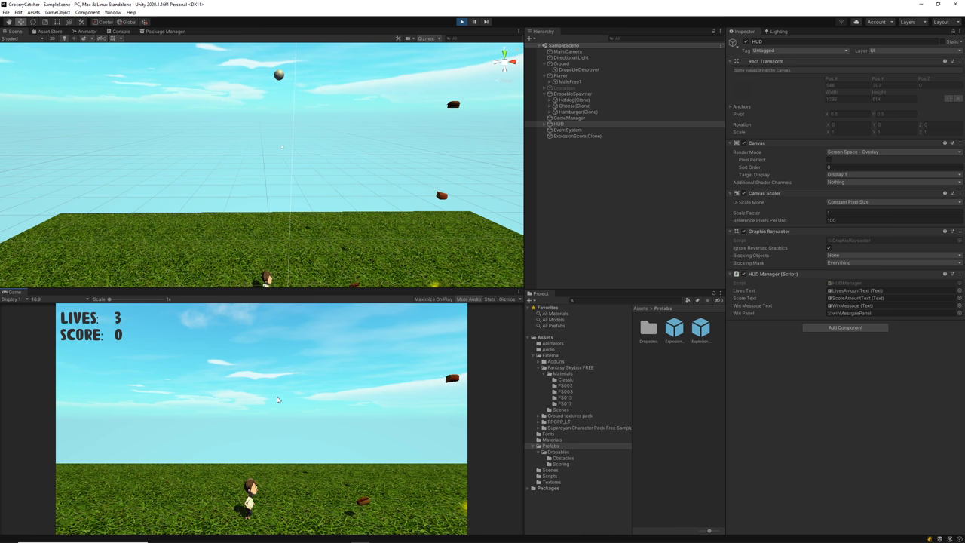
pyautogui.press('Right')
pyautogui.press('Left')
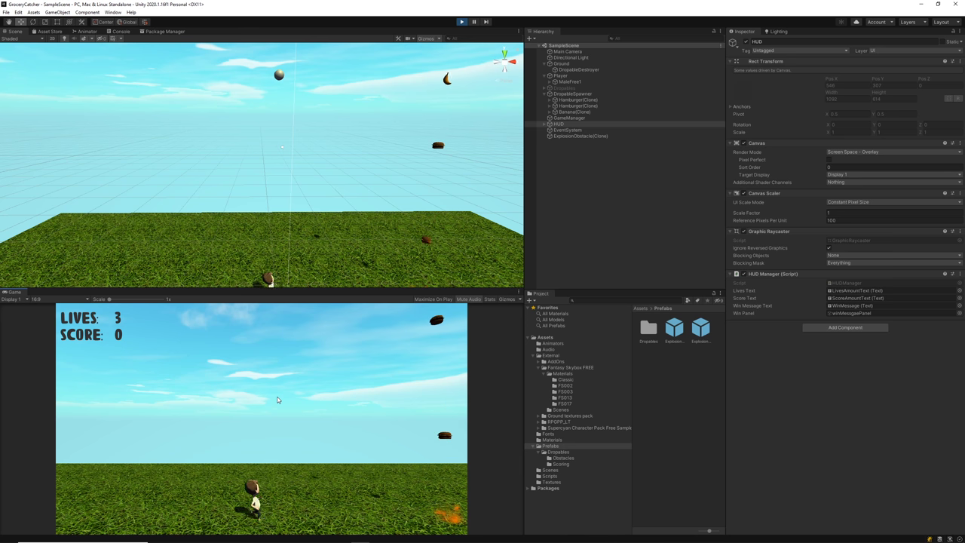
pyautogui.press('Right')
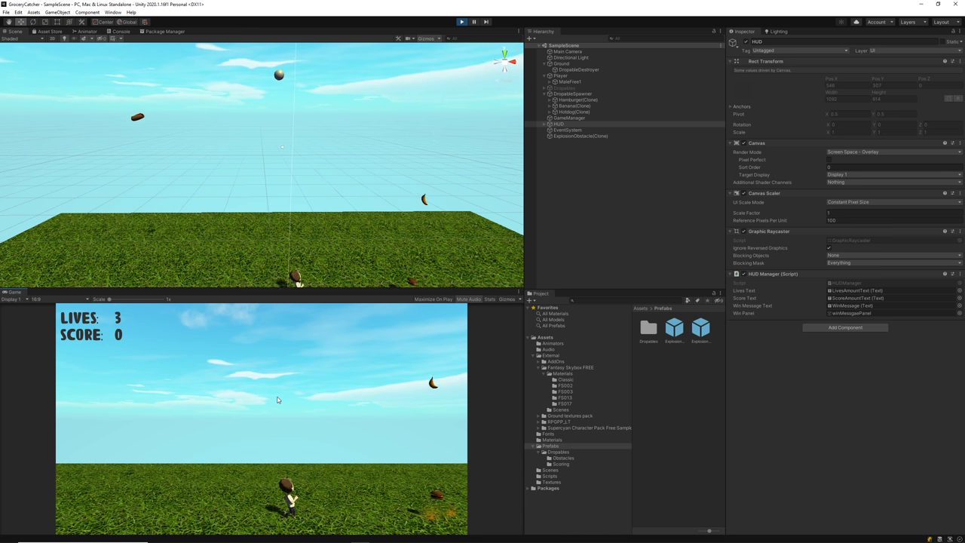
pyautogui.press('Left')
pyautogui.press('Right')
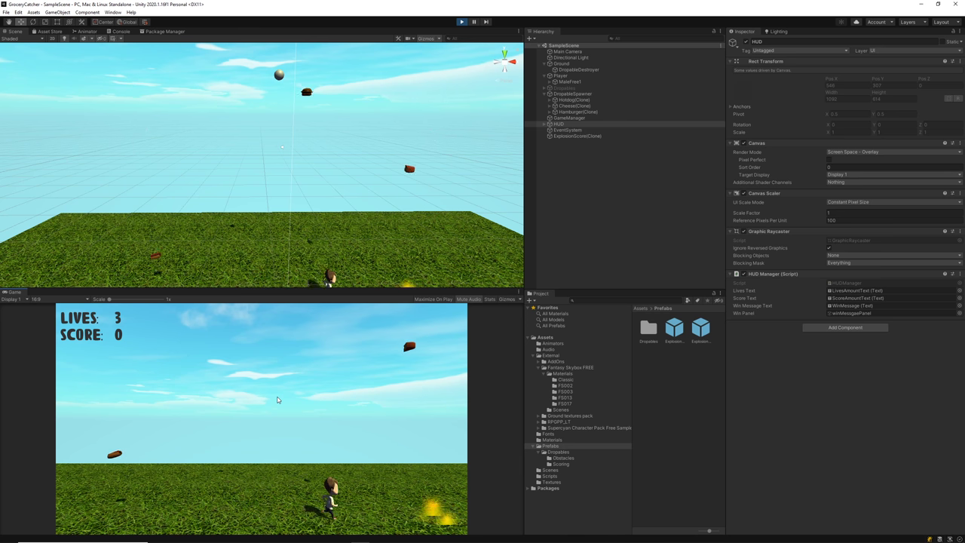
pyautogui.press('Left')
pyautogui.press('Right')
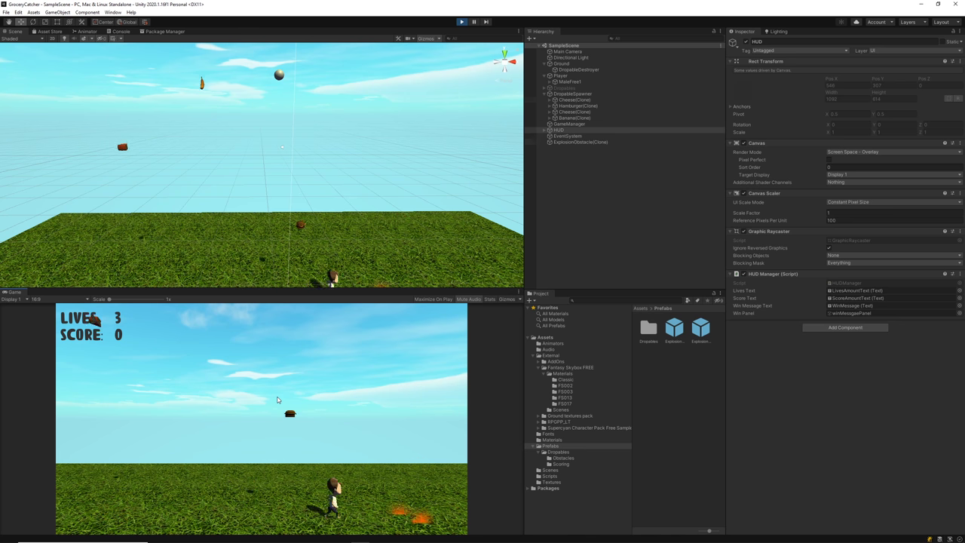
pyautogui.press('Left')
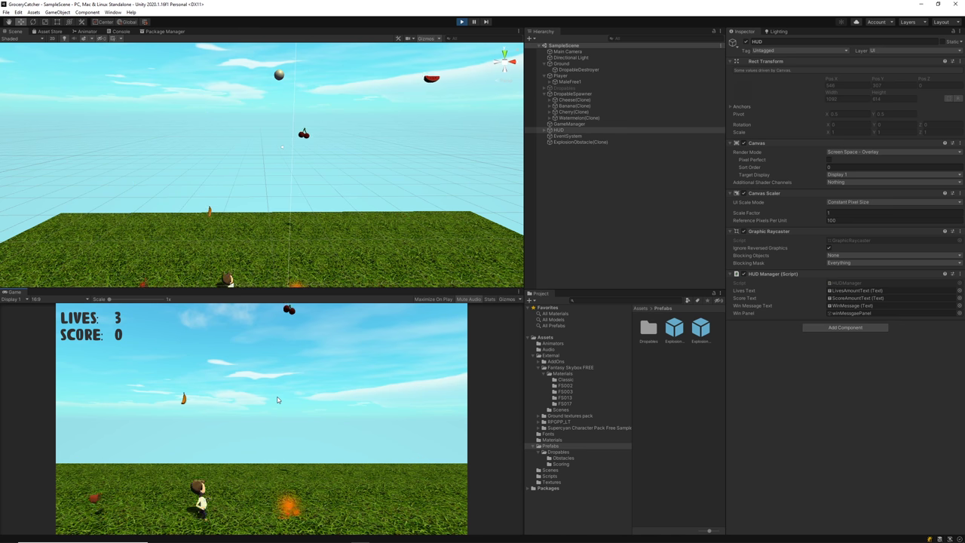
pyautogui.press('Right')
pyautogui.press('Left')
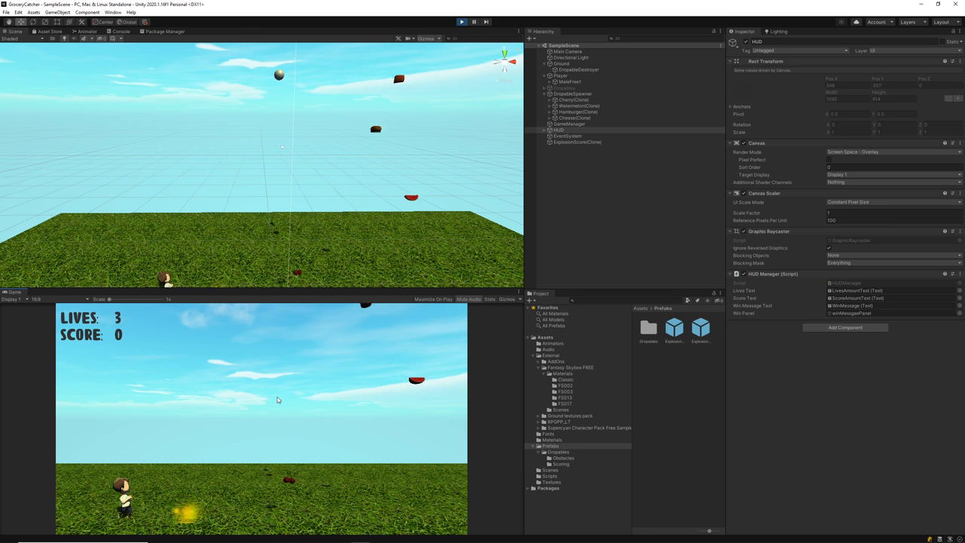
pyautogui.press('Right')
pyautogui.press('Left')
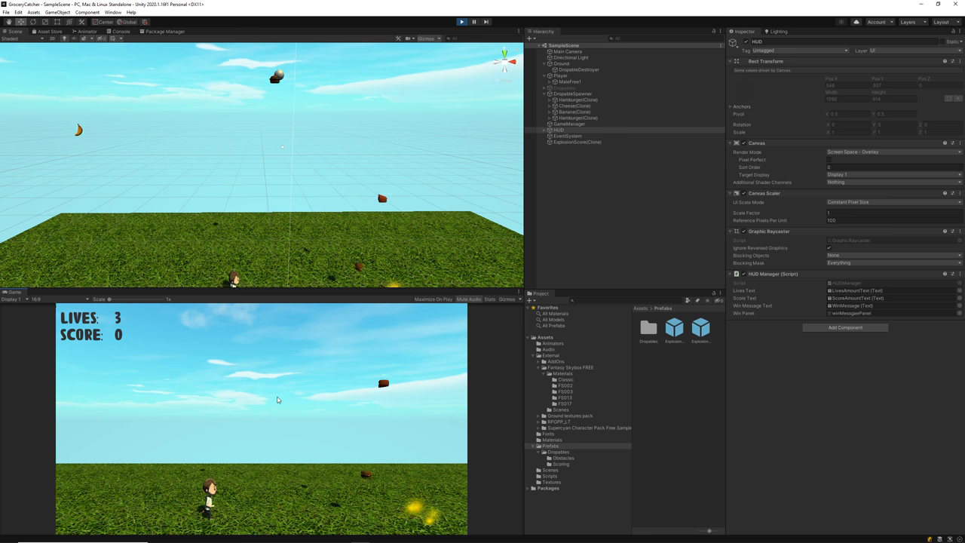
pyautogui.press('Right')
pyautogui.press('Left')
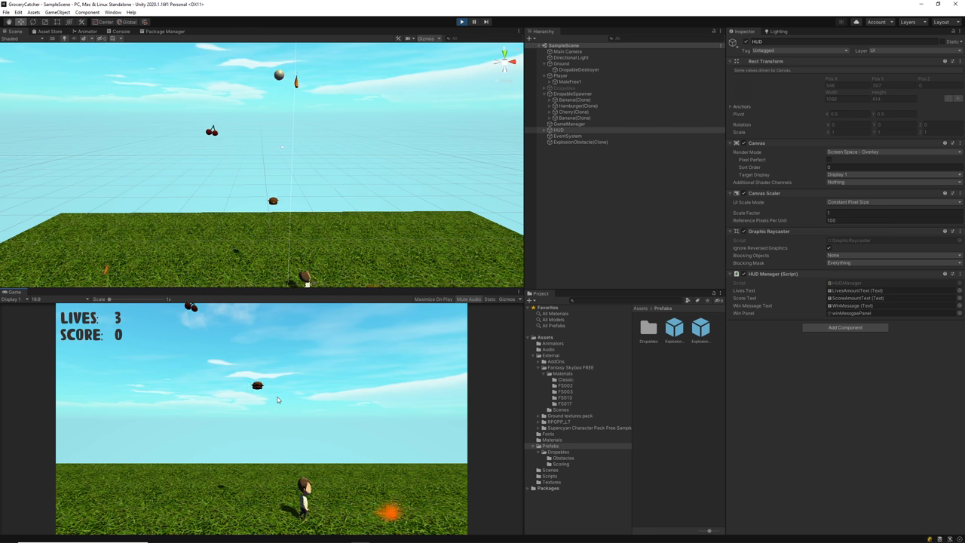
pyautogui.press('Right')
pyautogui.press('Left')
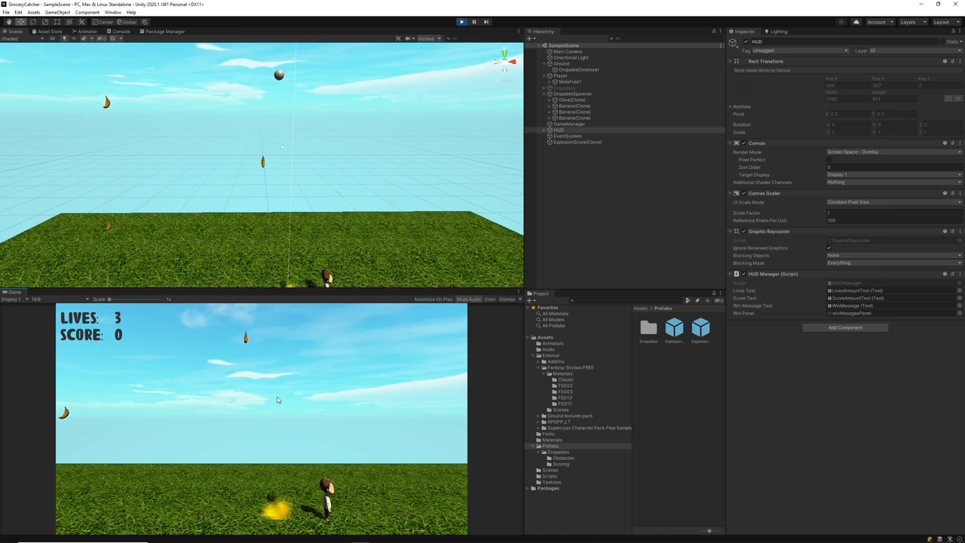
pyautogui.press('Left')
pyautogui.press('Right')
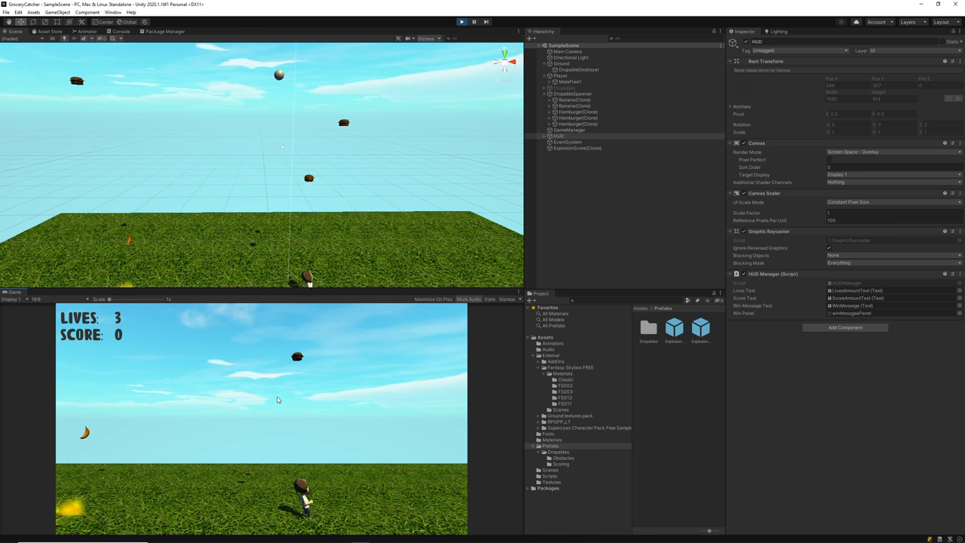
pyautogui.press('Left')
pyautogui.press('Right')
pyautogui.press('Right')
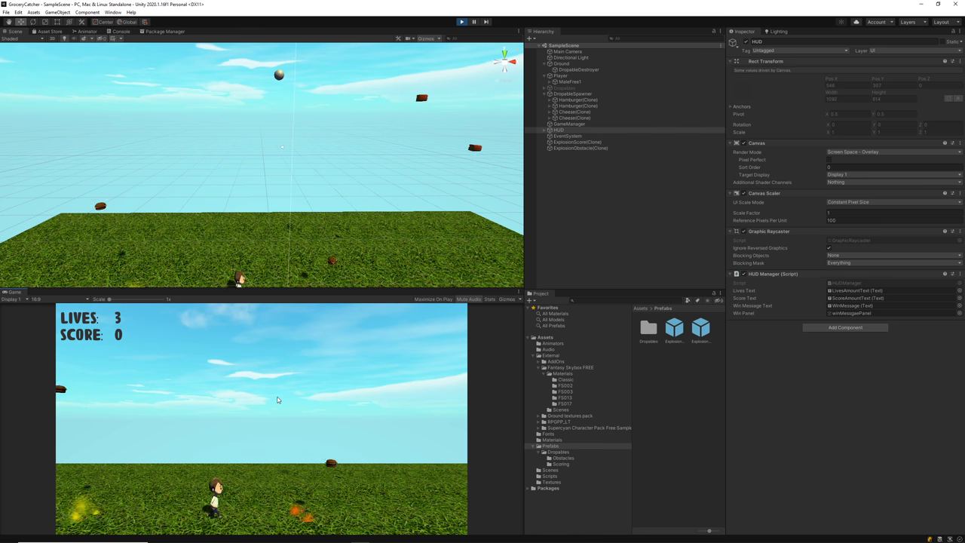
pyautogui.press('Left')
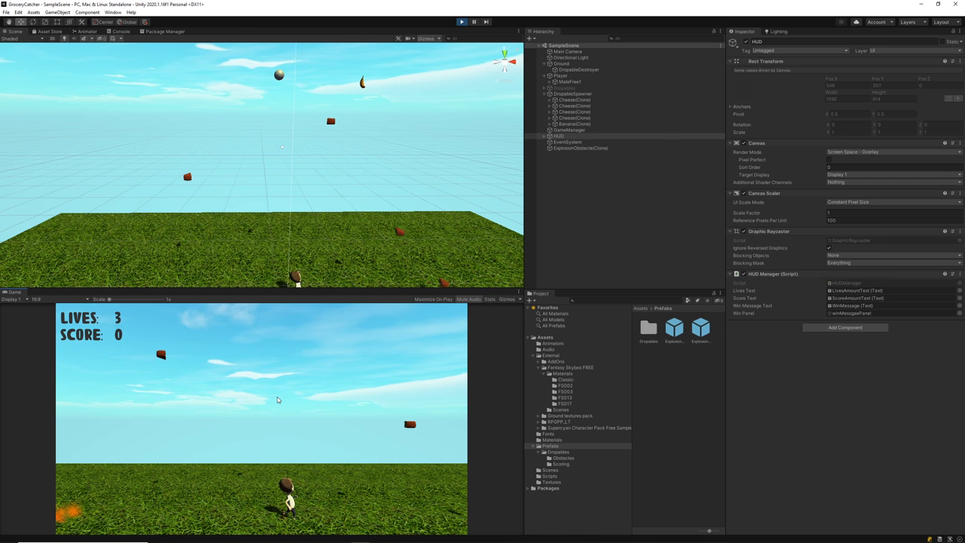
pyautogui.press('Right')
pyautogui.press('Right')
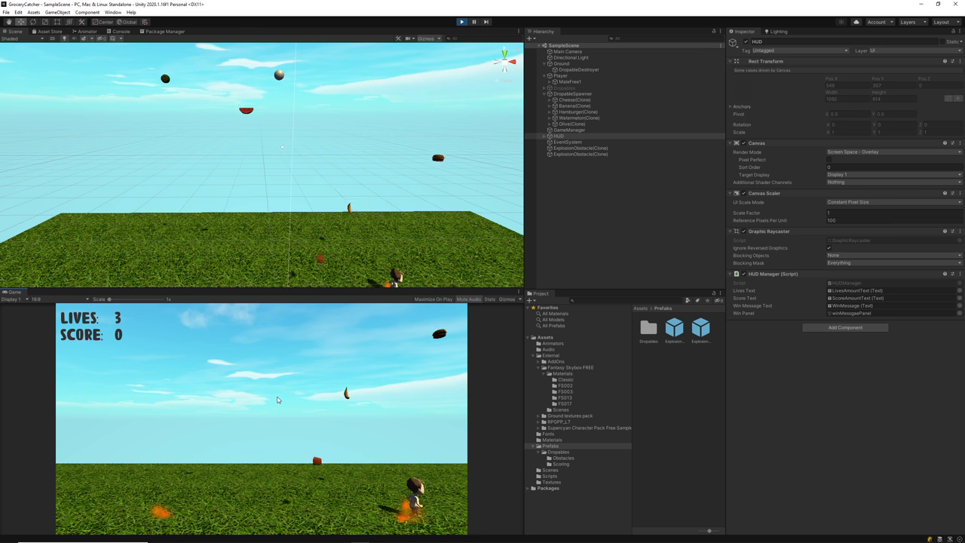
pyautogui.press('Left')
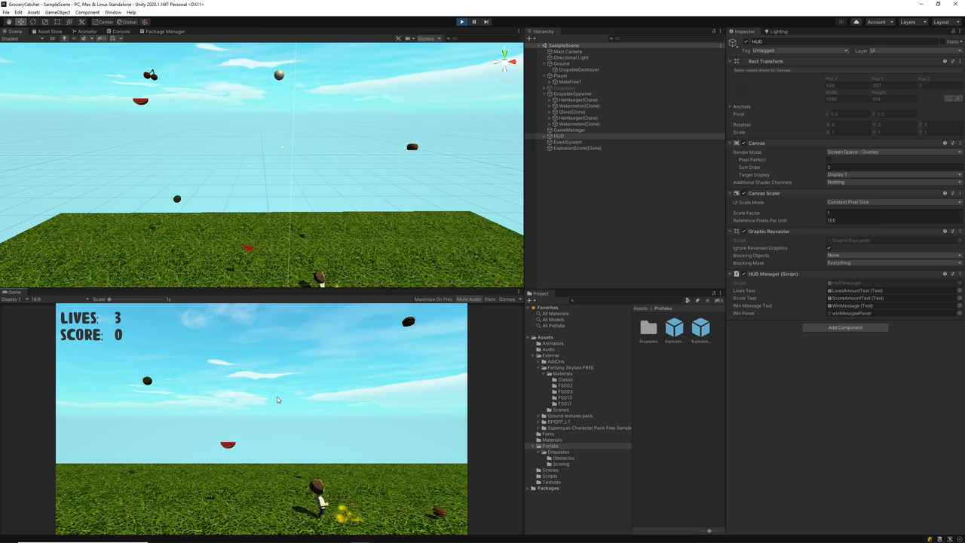
pyautogui.press('Right')
pyautogui.press('Left')
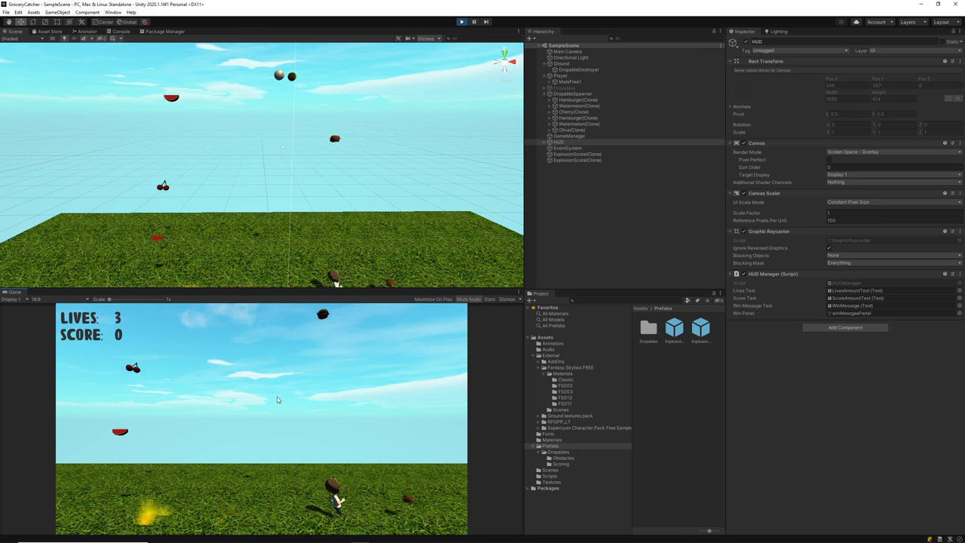
pyautogui.press('Left')
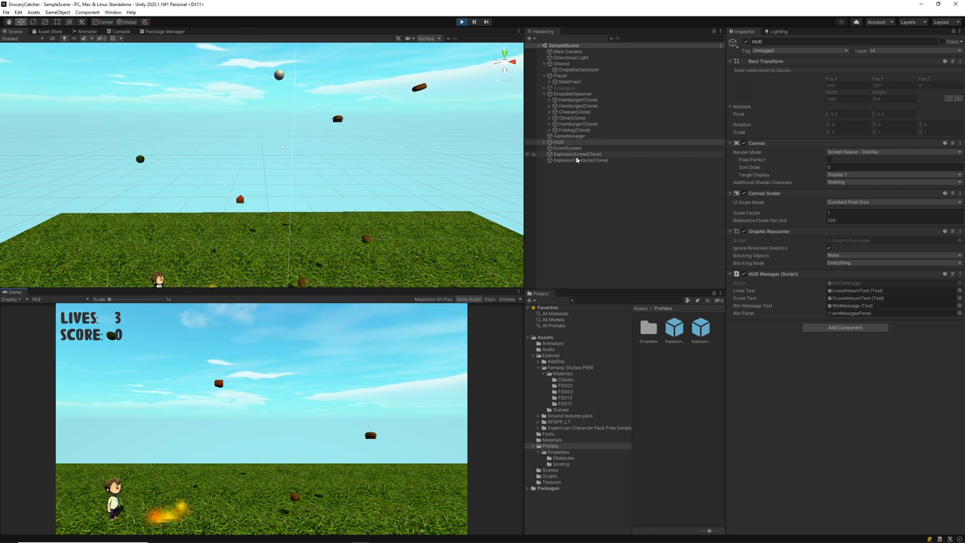
# Check the DropableSpawner's live Target Time while the game is running, and return focus to the game.
pyautogui.click(580, 94)
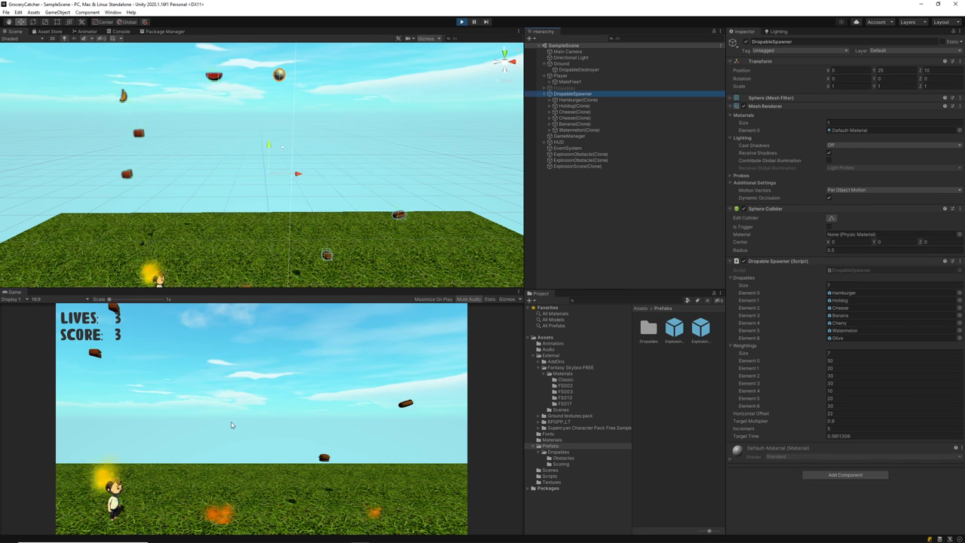
pyautogui.click(230, 479)
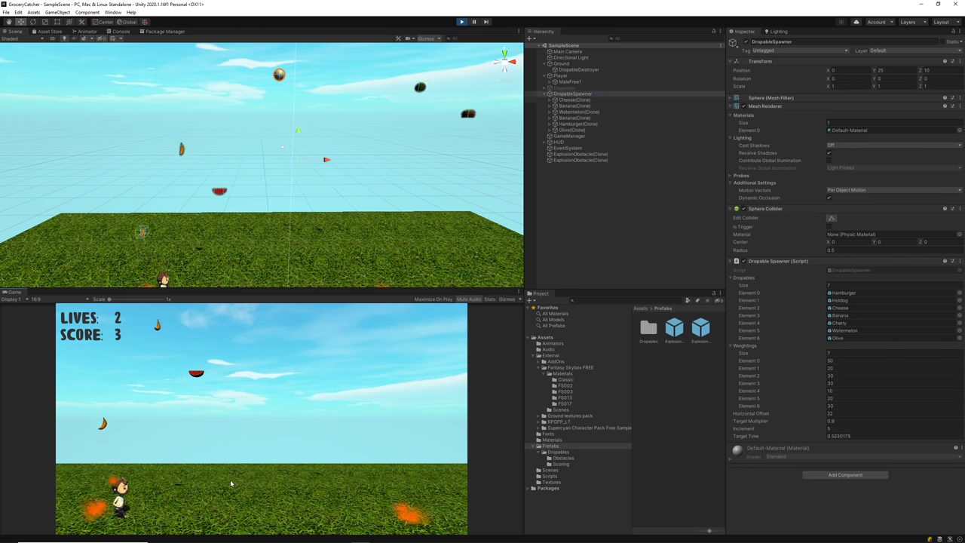
# Keep steering the player from side to side among the falling items while watching the DropableSpawner's live Target Time.
pyautogui.press('d')
pyautogui.press('a')
pyautogui.press('d')
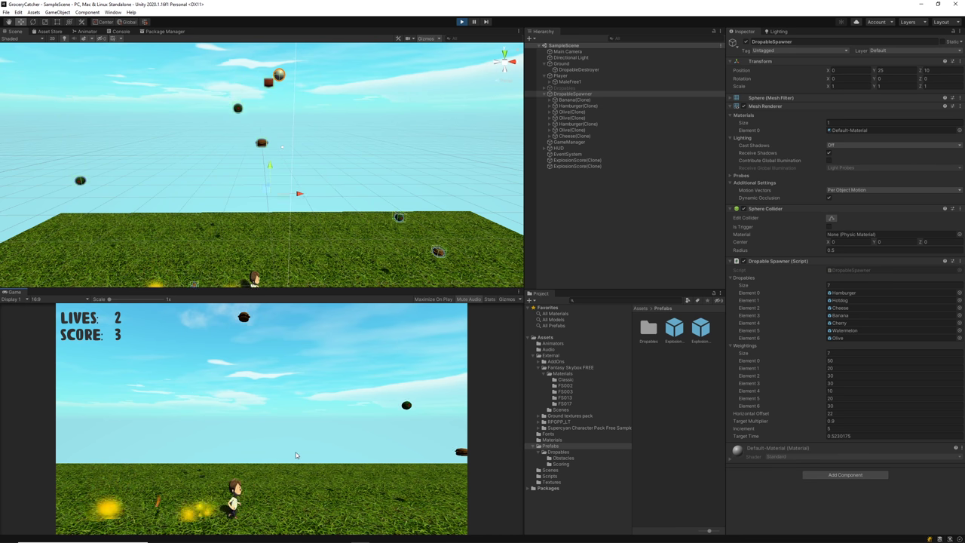
pyautogui.press('a')
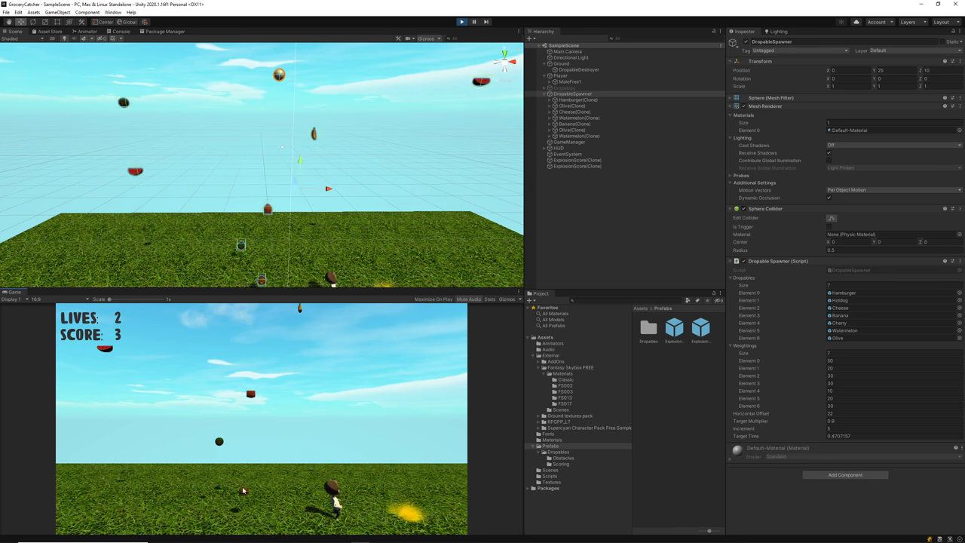
pyautogui.press('d')
pyautogui.press('Right')
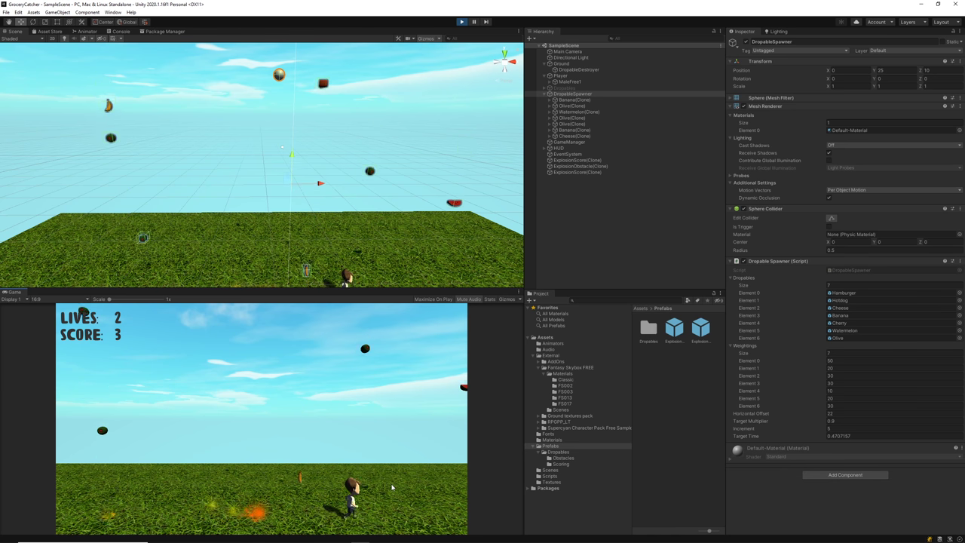
pyautogui.press('Left')
pyautogui.press('Left')
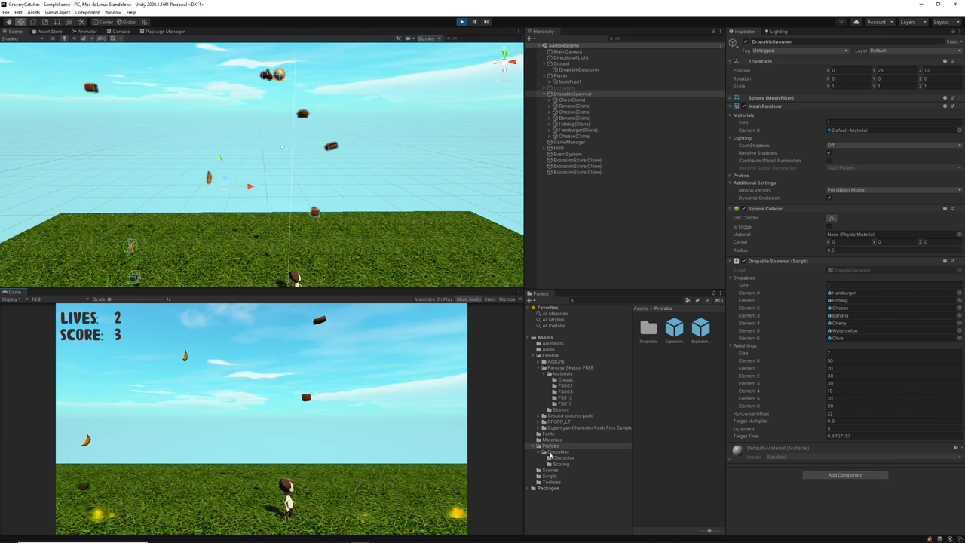
pyautogui.press('Right')
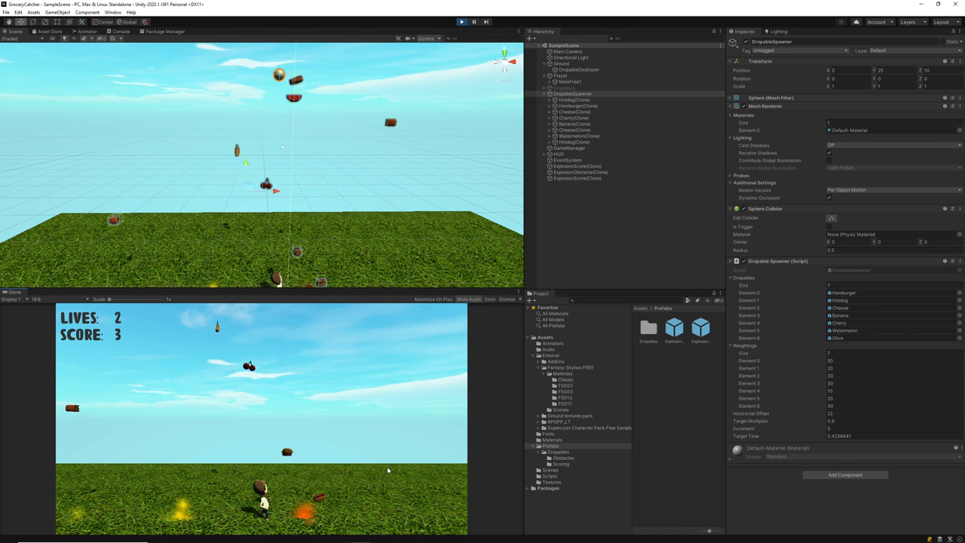
pyautogui.press('Left')
pyautogui.press('Left')
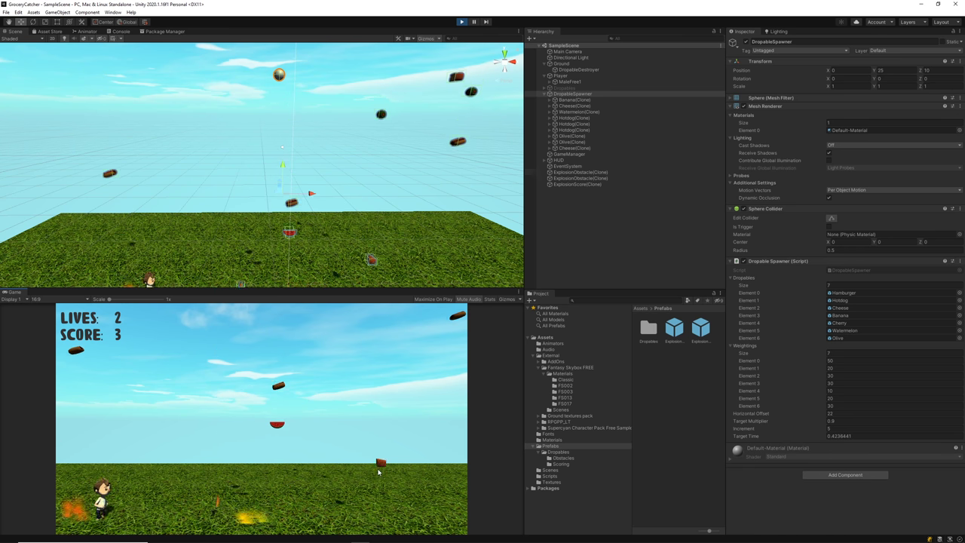
pyautogui.press('Right')
pyautogui.press('Left')
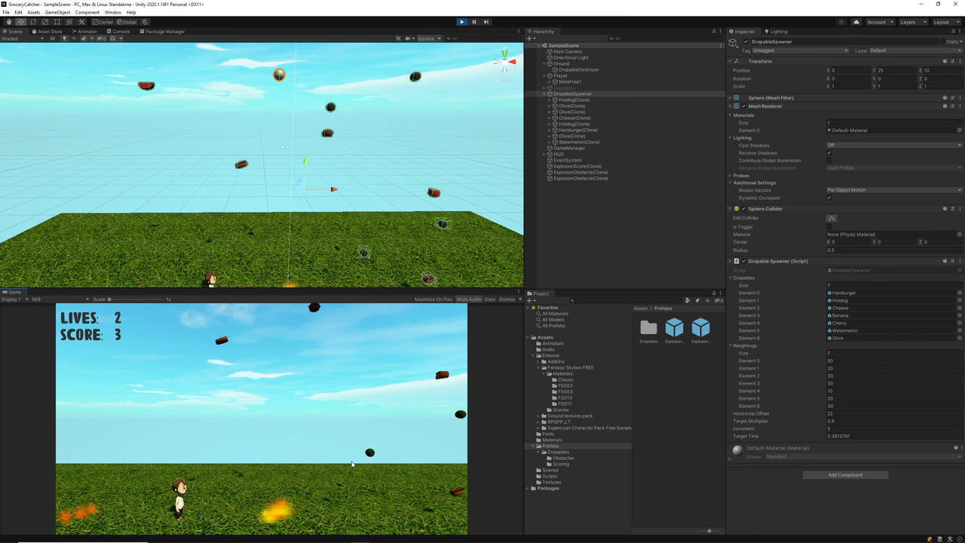
# Stop the play test and set the DropableSpawner's Target Time to 0.8.
pyautogui.click(461, 21)
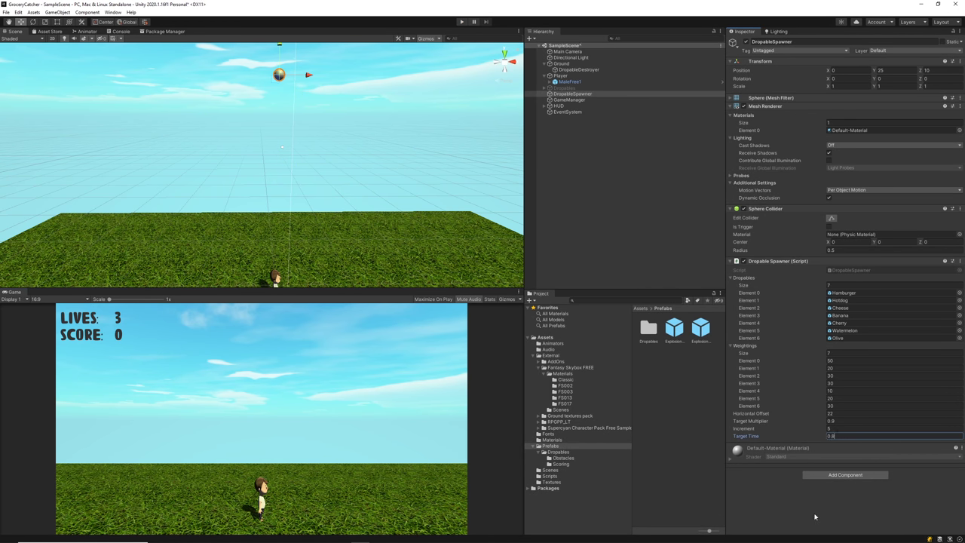
pyautogui.click(603, 188)
pyautogui.click(577, 94)
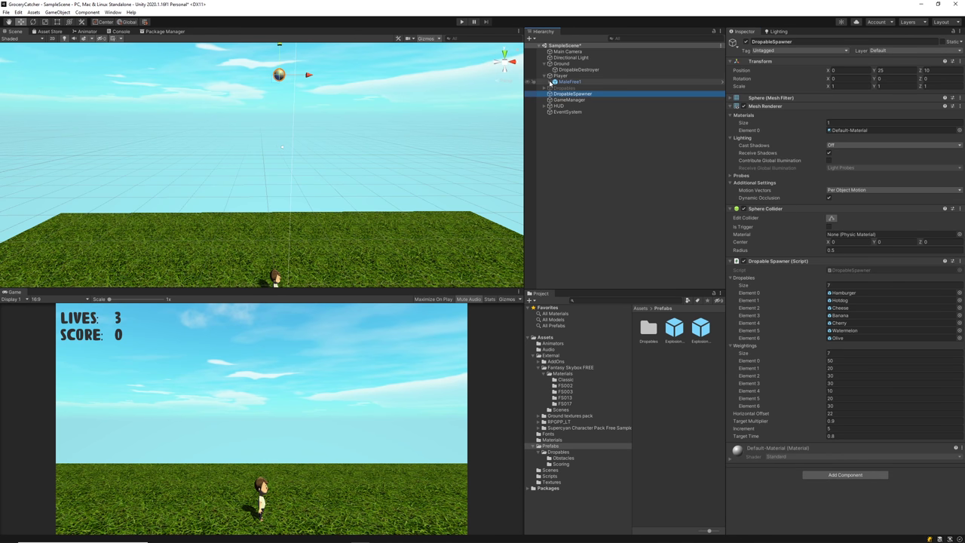
# Save the scene and inspect the GameManager and the Player script's Target Score.
pyautogui.click(564, 100)
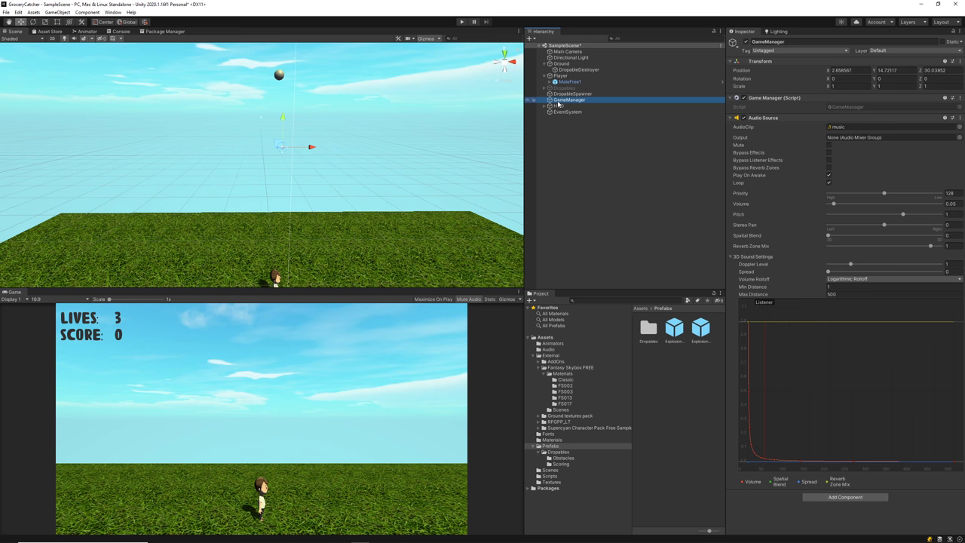
pyautogui.click(560, 75)
pyautogui.scroll(-5, 825, 301)
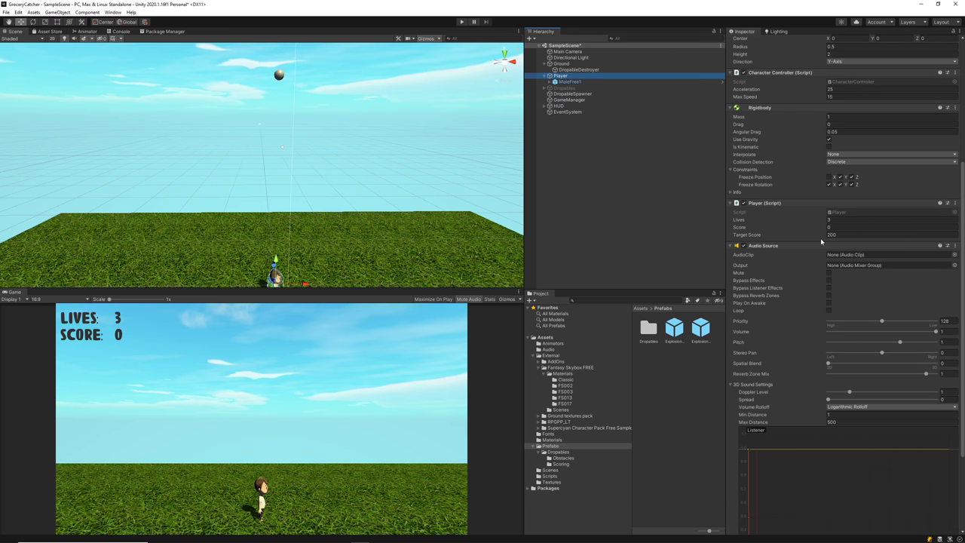
pyautogui.scroll(3, 788, 288)
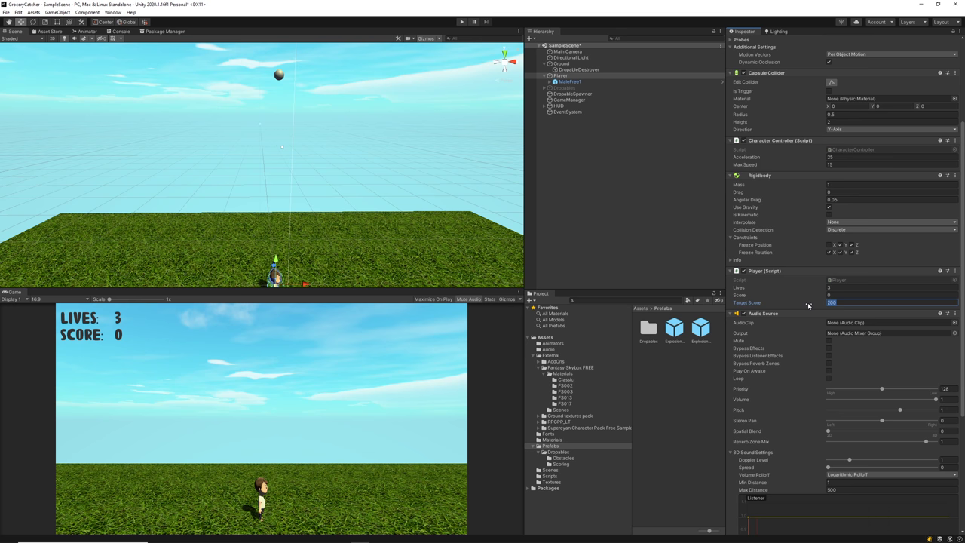
# Deselect the Player and collapse the Ground and Player branches of the hierarchy.
pyautogui.click(500, 147)
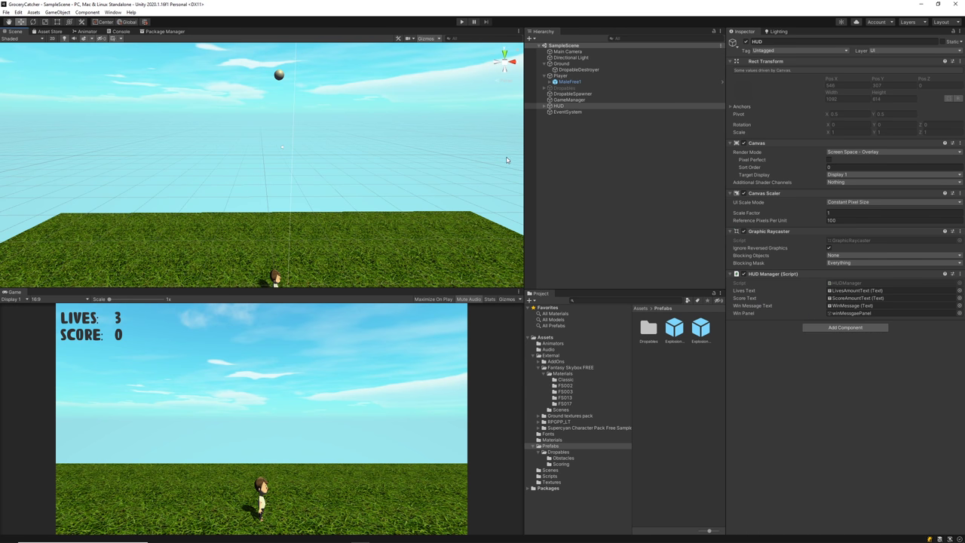
pyautogui.click(562, 76)
pyautogui.click(412, 147)
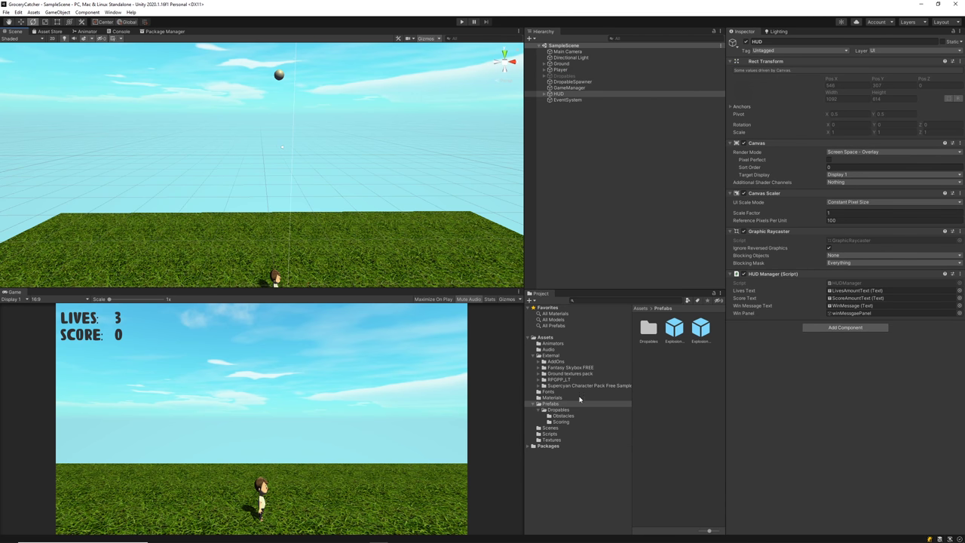
# Open the Cheese prefab from the Obstacles folder and compare the Transform scale of its root object and child model.
pyautogui.click(559, 409)
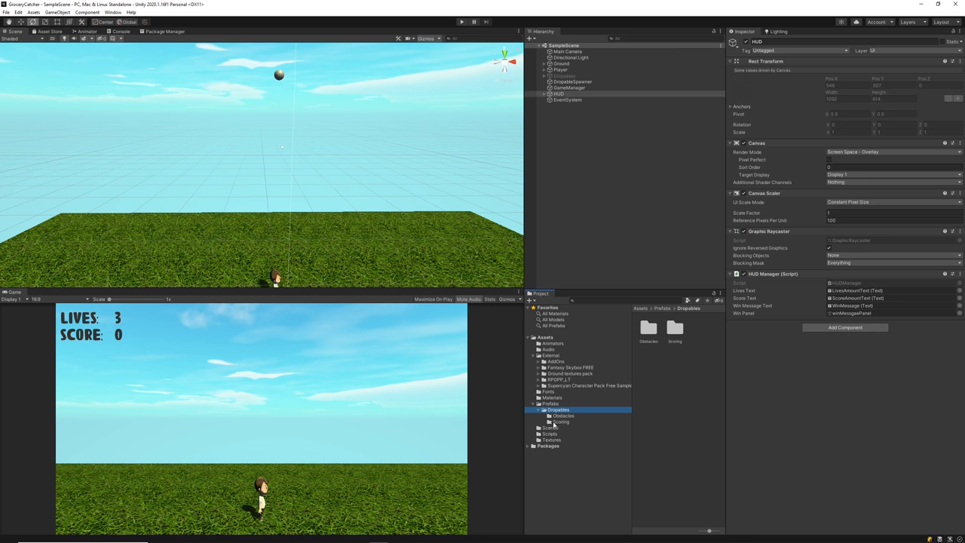
pyautogui.click(556, 421)
pyautogui.click(564, 416)
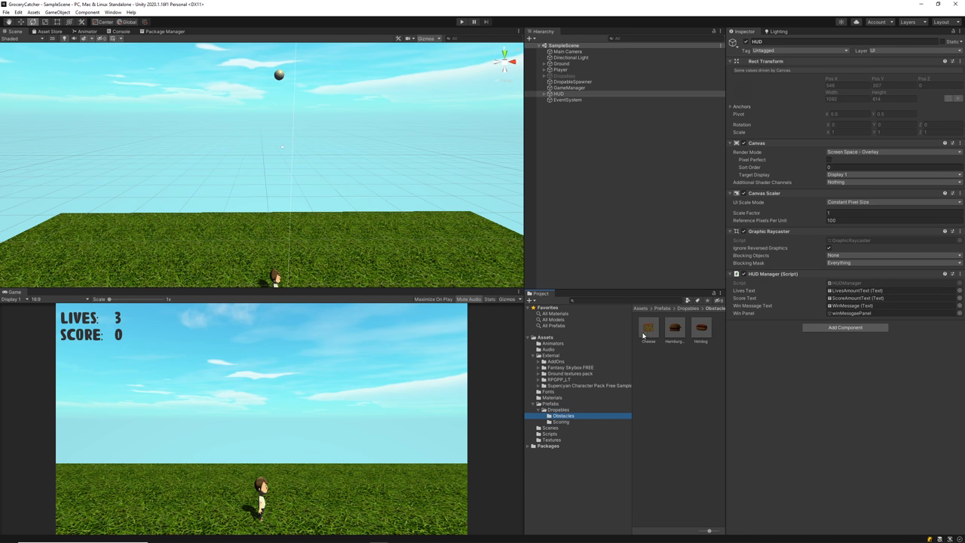
pyautogui.doubleClick(651, 329)
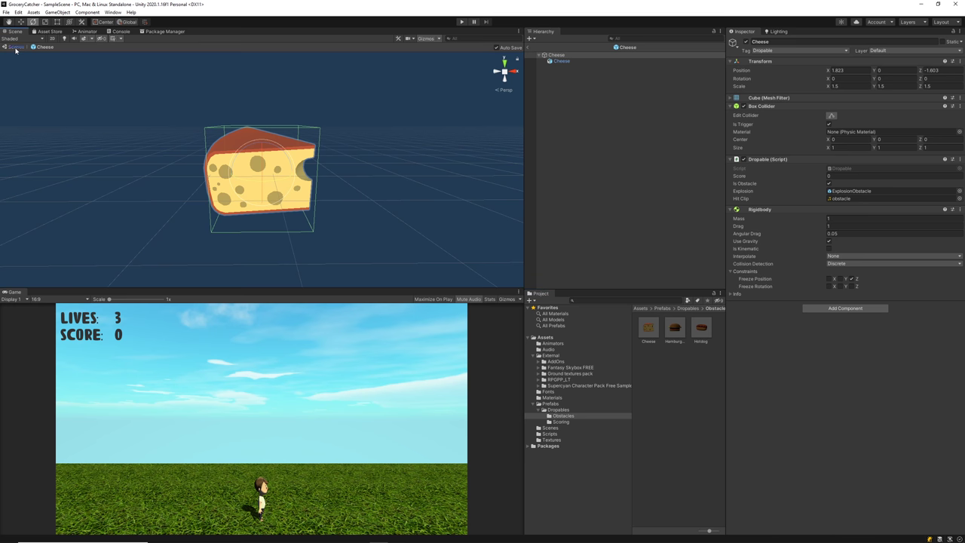
pyautogui.click(15, 48)
pyautogui.doubleClick(657, 328)
pyautogui.click(578, 61)
pyautogui.click(558, 55)
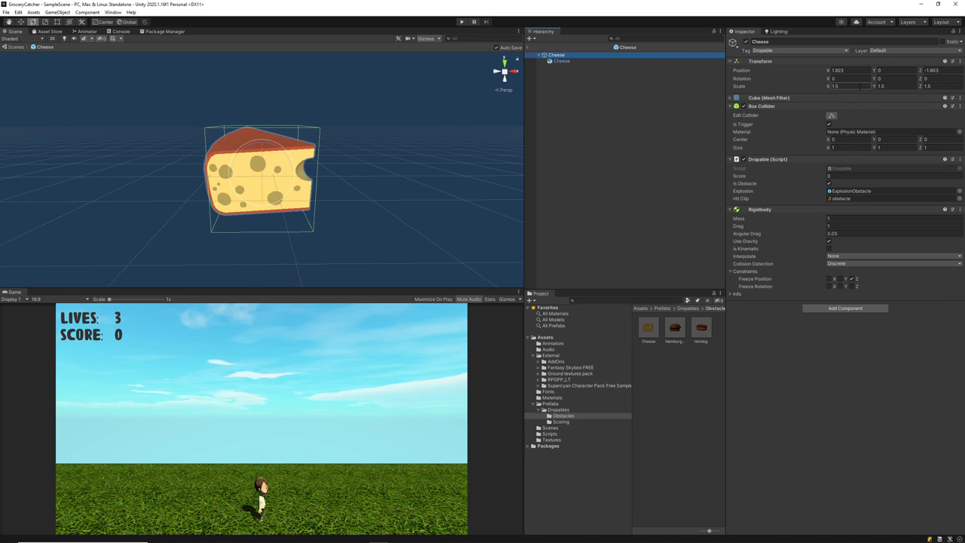
pyautogui.click(562, 61)
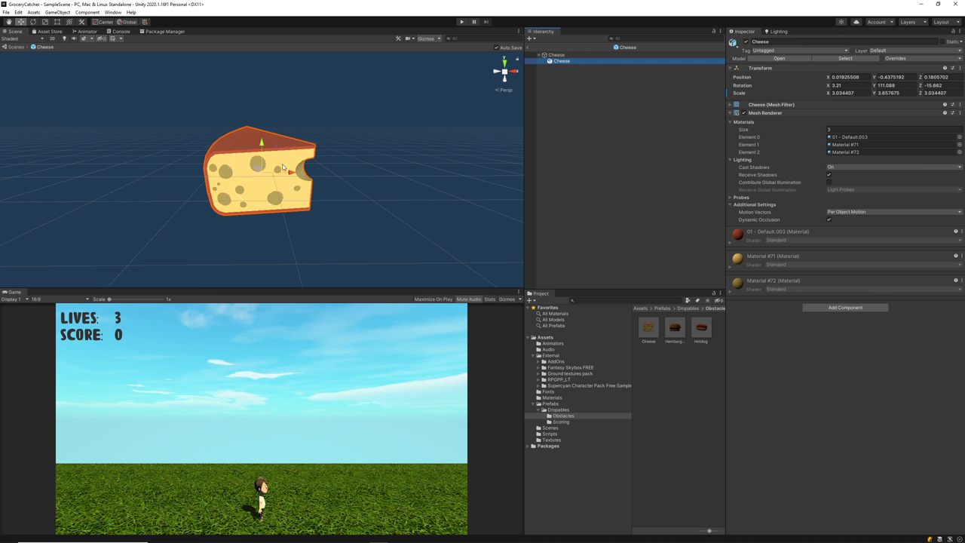
pyautogui.press('r')
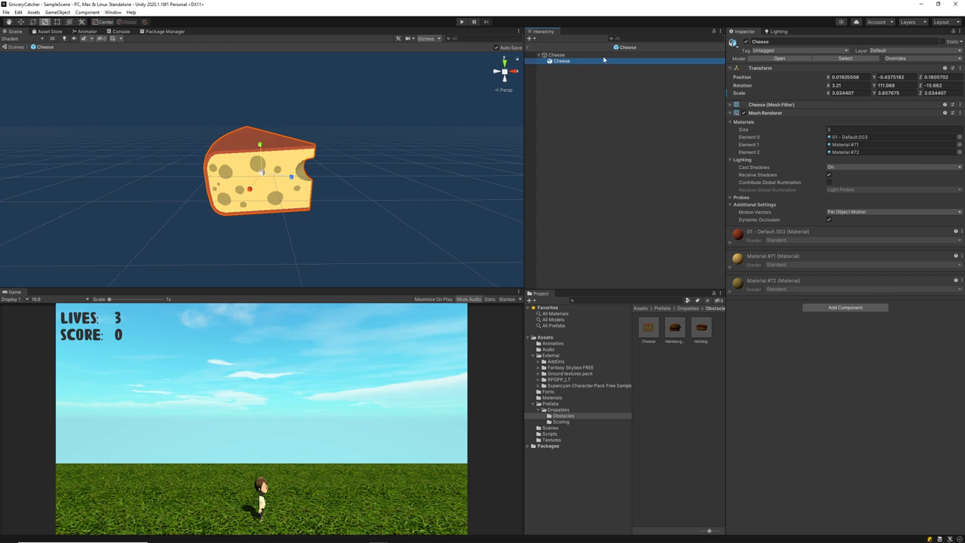
pyautogui.click(560, 54)
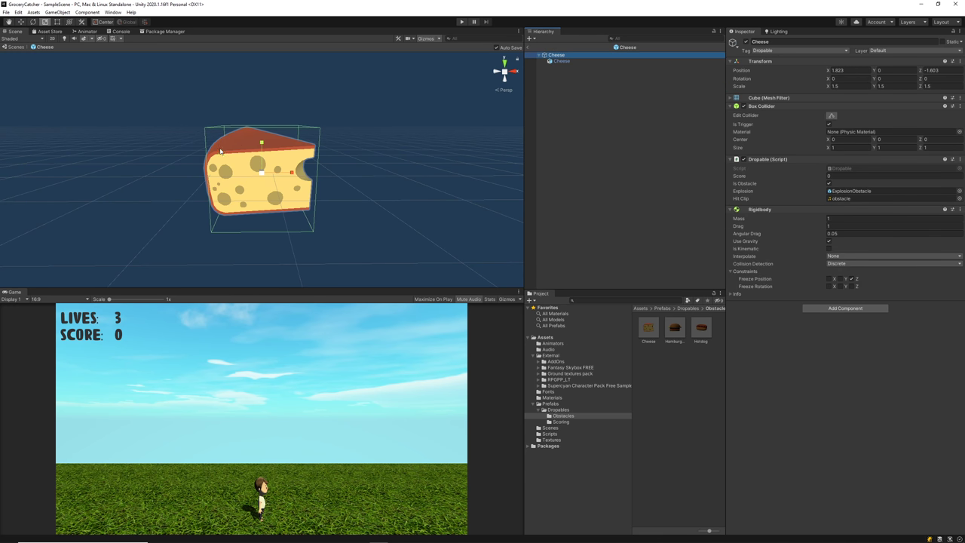
# Open the Hamburger, Hotdog and Banana prefabs one after another and inspect their scale and Dropable settings.
pyautogui.doubleClick(684, 337)
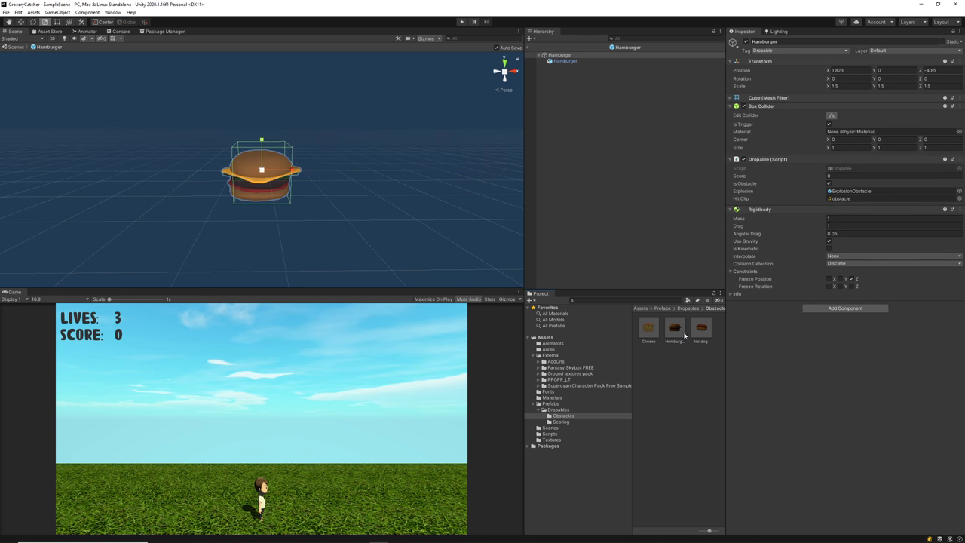
pyautogui.doubleClick(705, 331)
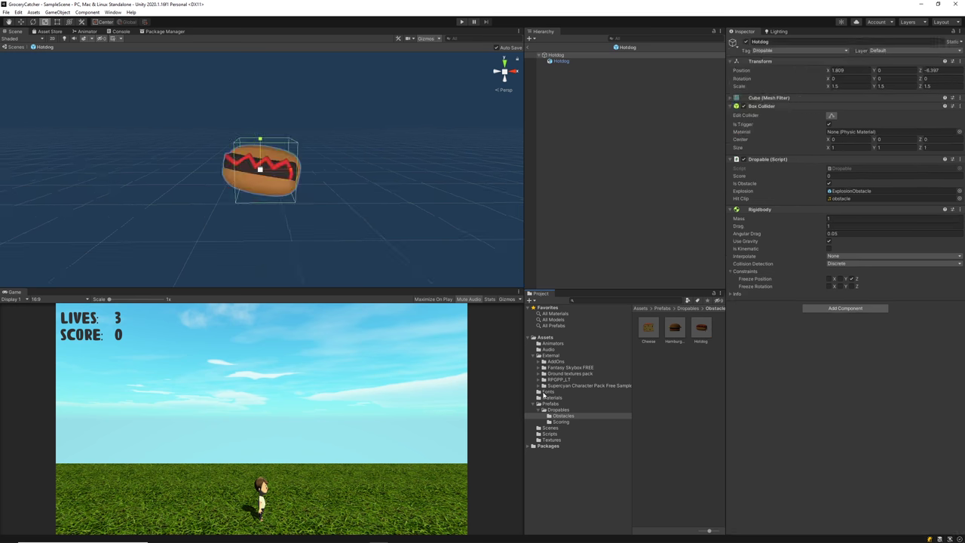
pyautogui.click(564, 422)
pyautogui.doubleClick(649, 331)
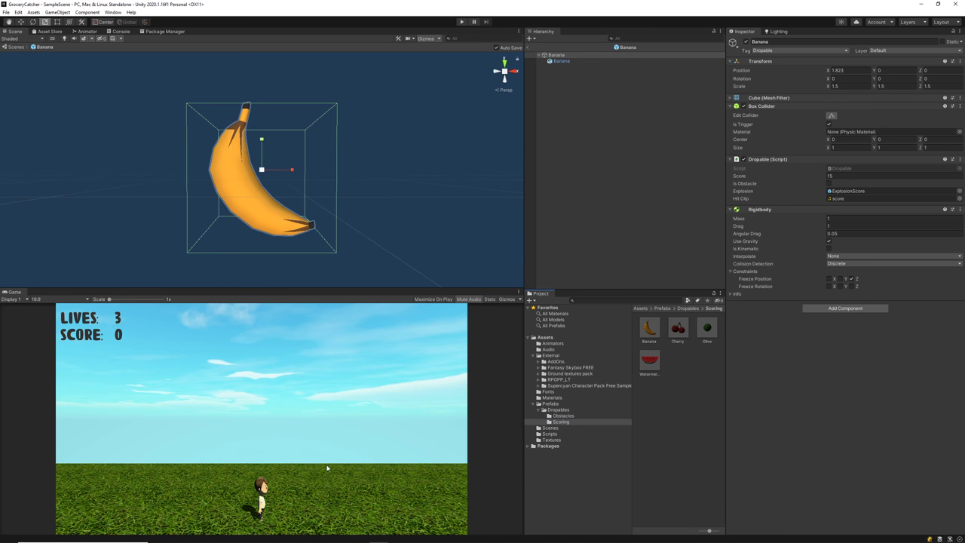
# Play-test the game, moving the player back and forth to judge the size and spawn rate of the falling items.
pyautogui.click(462, 22)
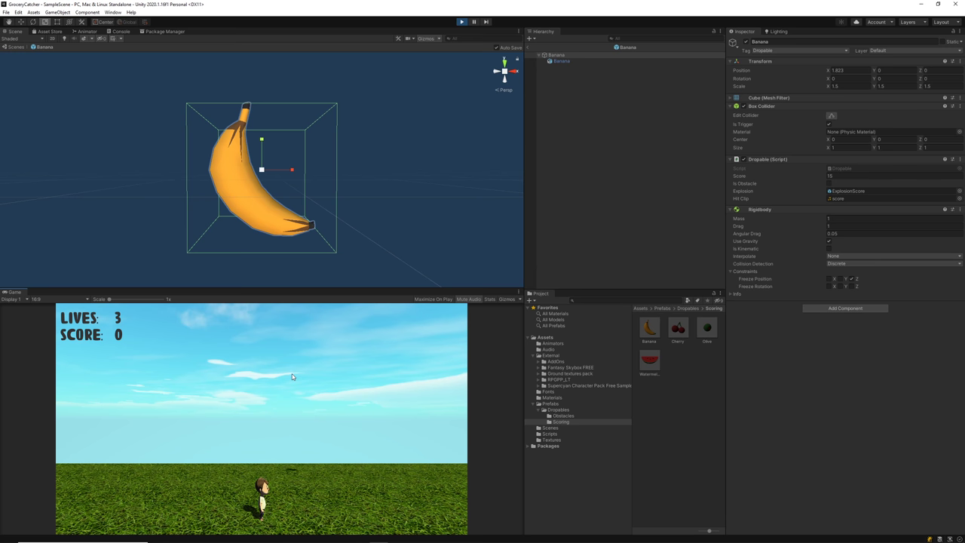
pyautogui.press('a')
pyautogui.press('d')
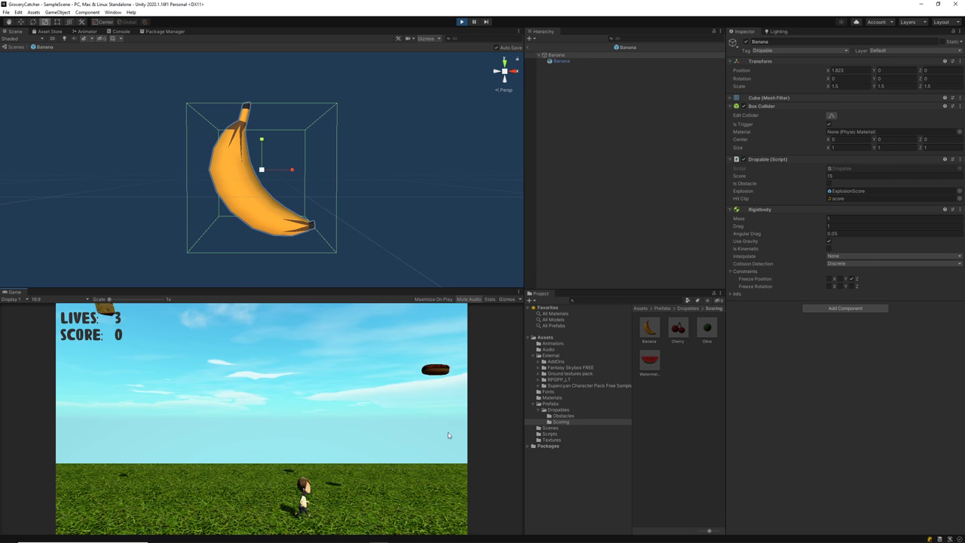
pyautogui.press('a')
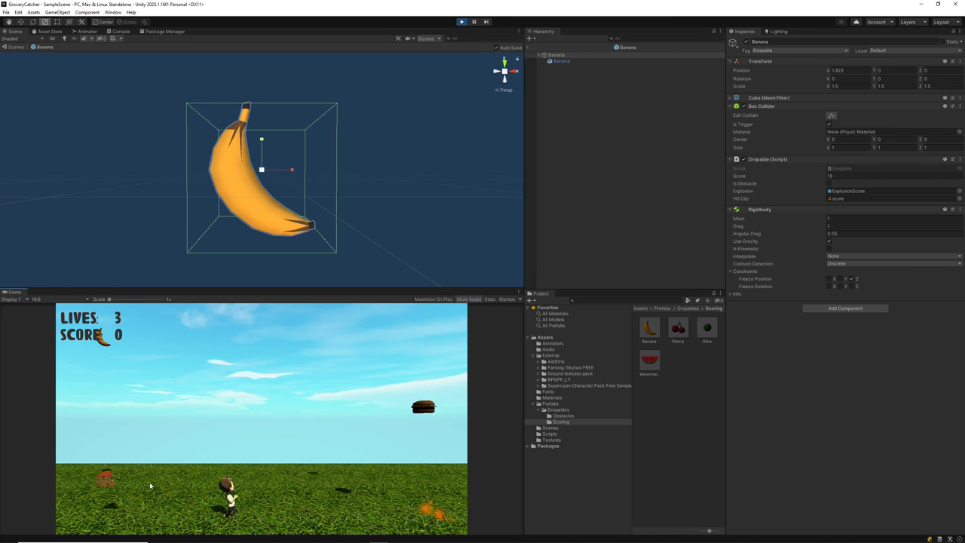
pyautogui.press('Right')
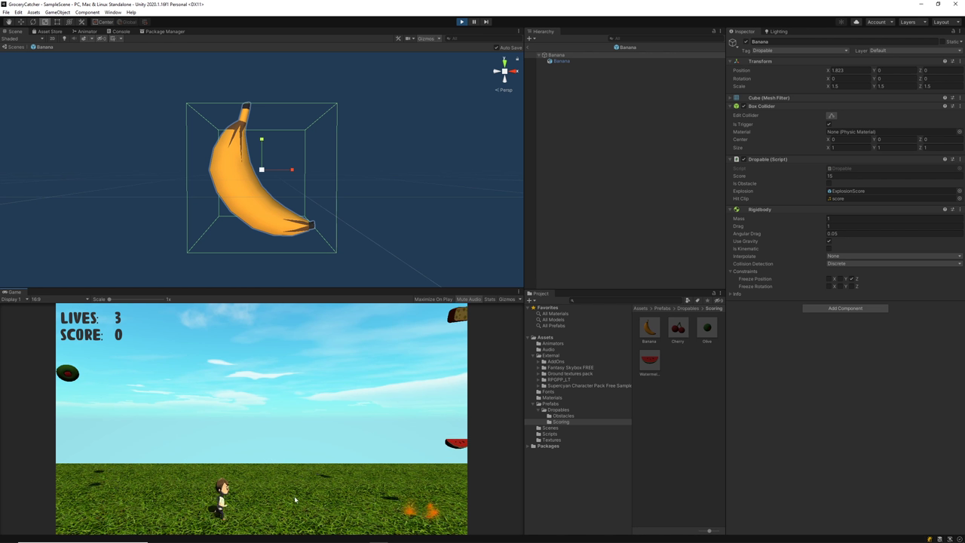
pyautogui.press('Left')
pyautogui.press('Right')
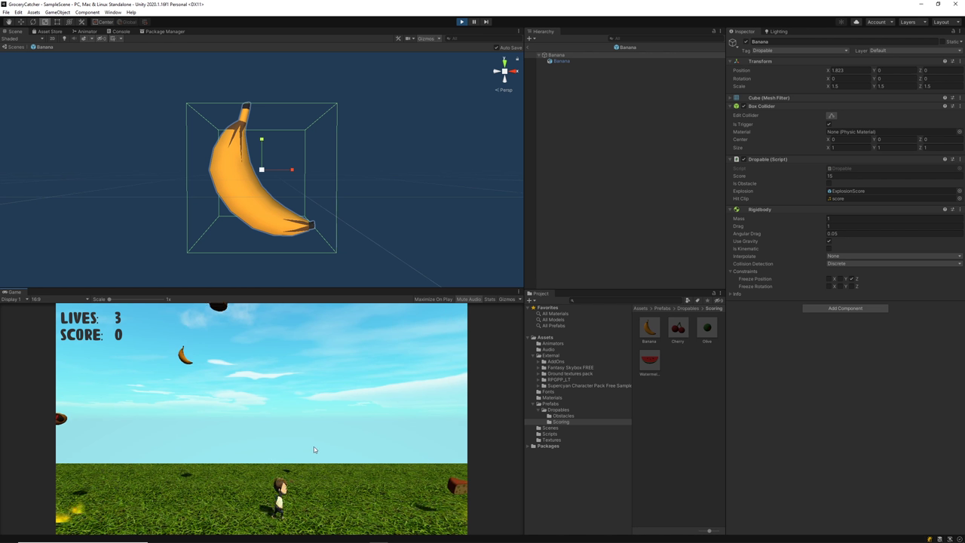
pyautogui.press('Left')
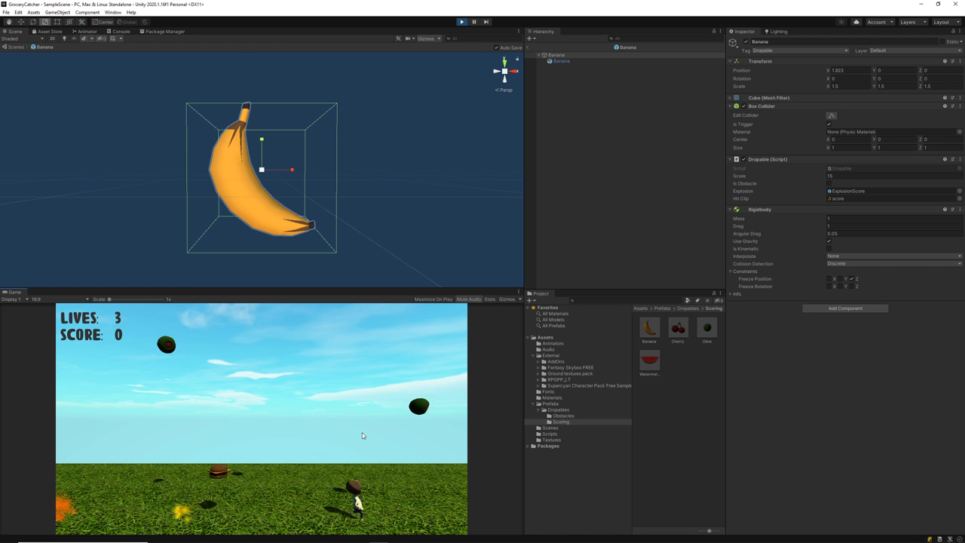
pyautogui.press('Left')
pyautogui.press('Right')
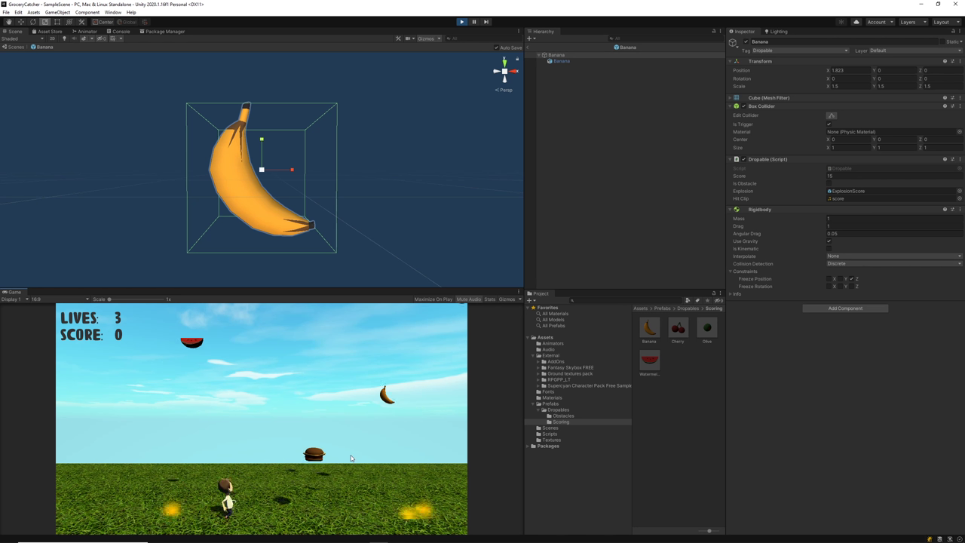
pyautogui.press('Right')
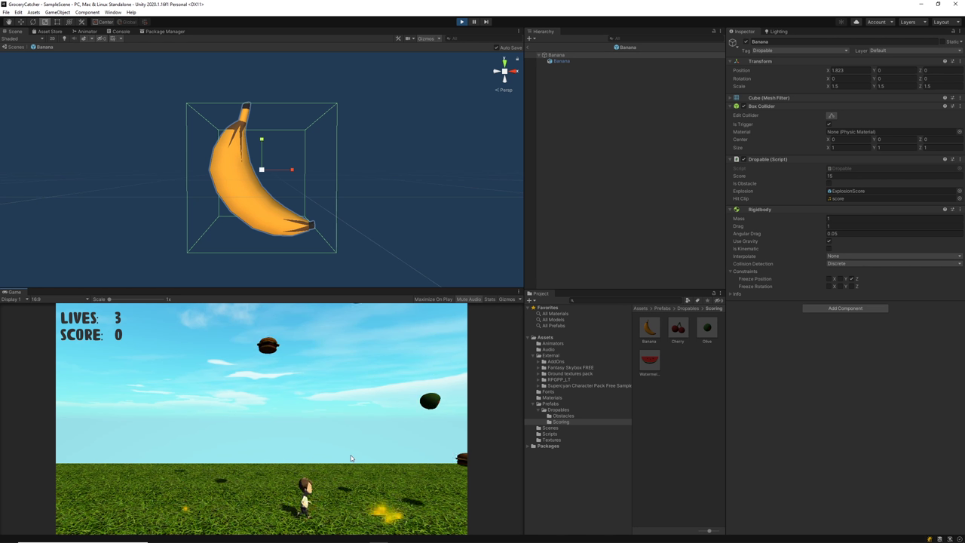
pyautogui.press('Left')
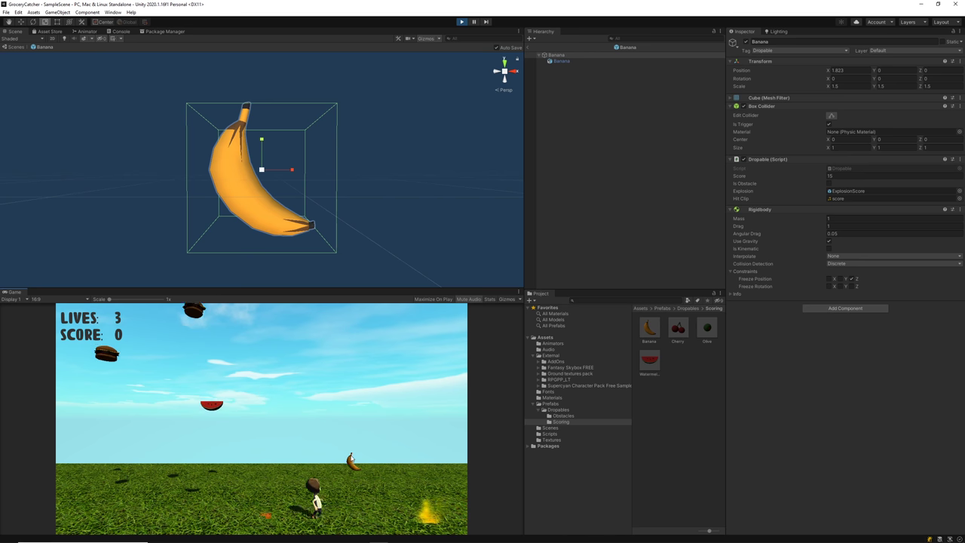
# Stop the play test, leave the Banana prefab for the main scene, and run the game again.
pyautogui.hotkey('ctrl', 'p')
pyautogui.click(7, 47)
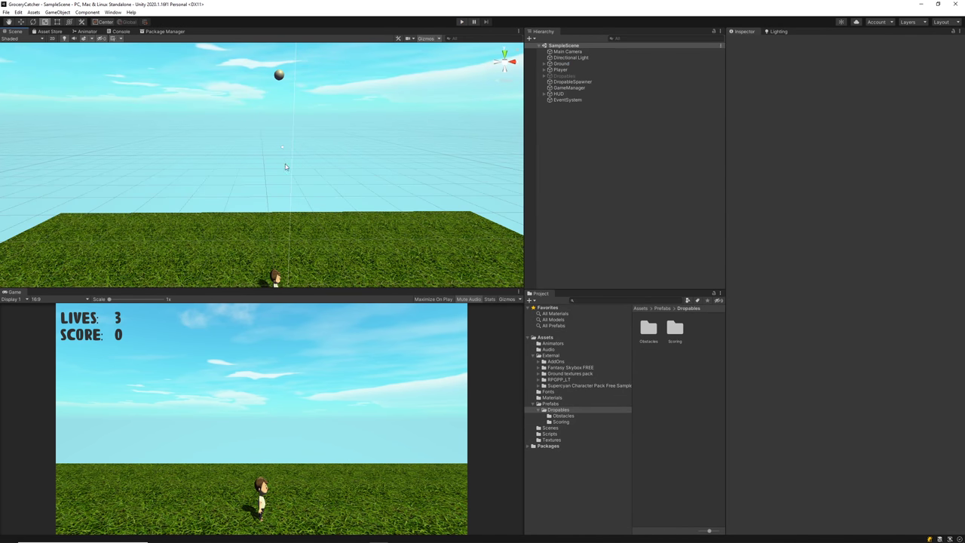
pyautogui.click(462, 22)
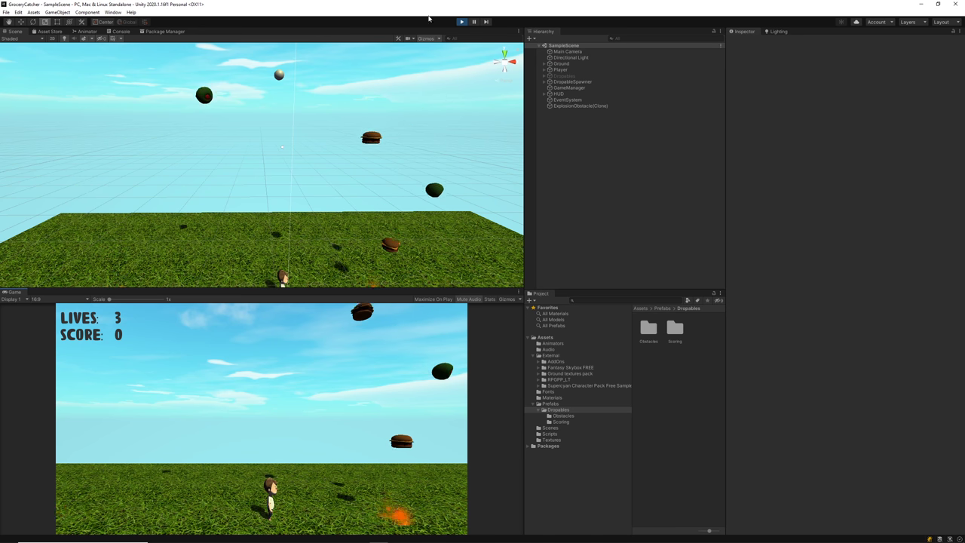
# Stop the play test, duplicate the Directional Light, and move the copy along X to about -41.7.
pyautogui.click(559, 58)
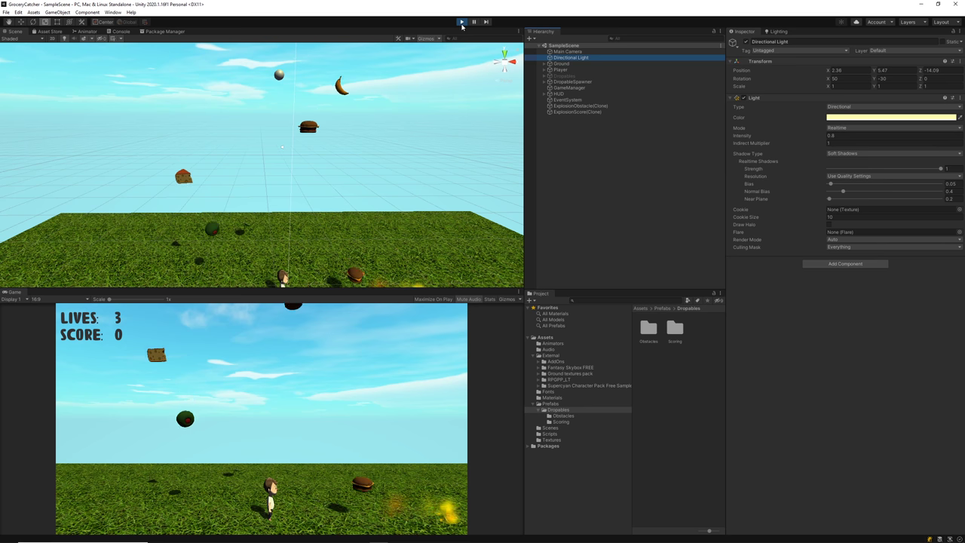
pyautogui.hotkey('ctrl', 'p')
pyautogui.keyDown('alt'); pyautogui.moveTo(305, 154); pyautogui.dragTo(407, 138); pyautogui.keyUp('alt')
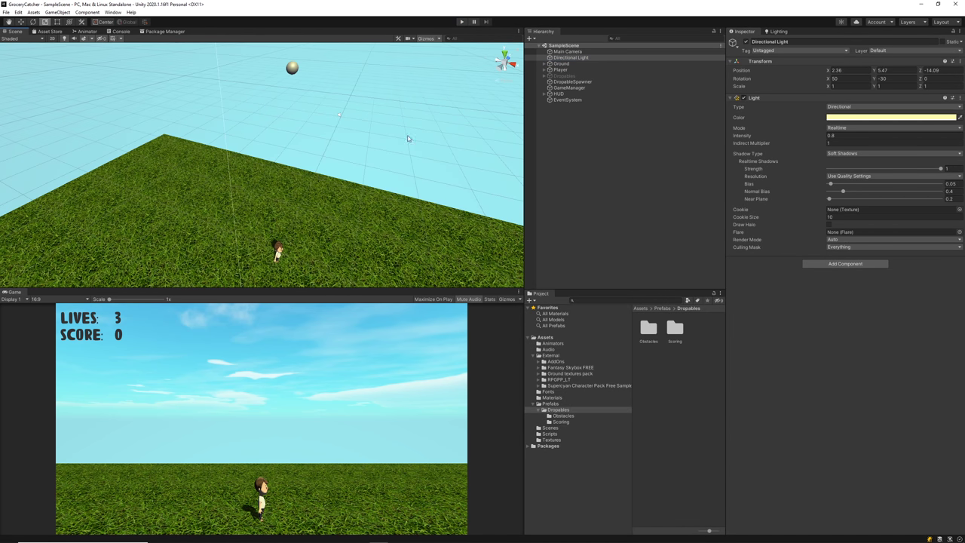
pyautogui.doubleClick(575, 58)
pyautogui.scroll(-3, 330, 123)
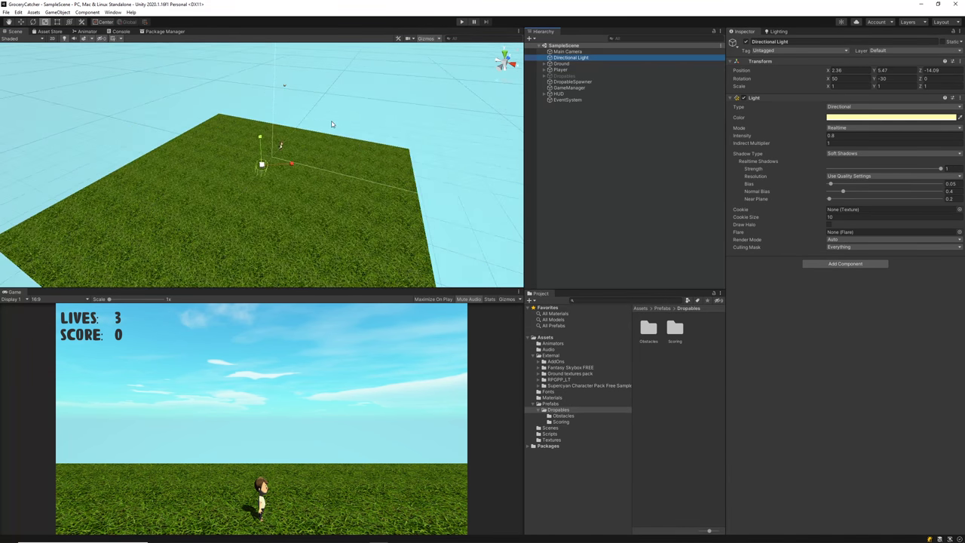
pyautogui.hotkey('ctrl', 'd')
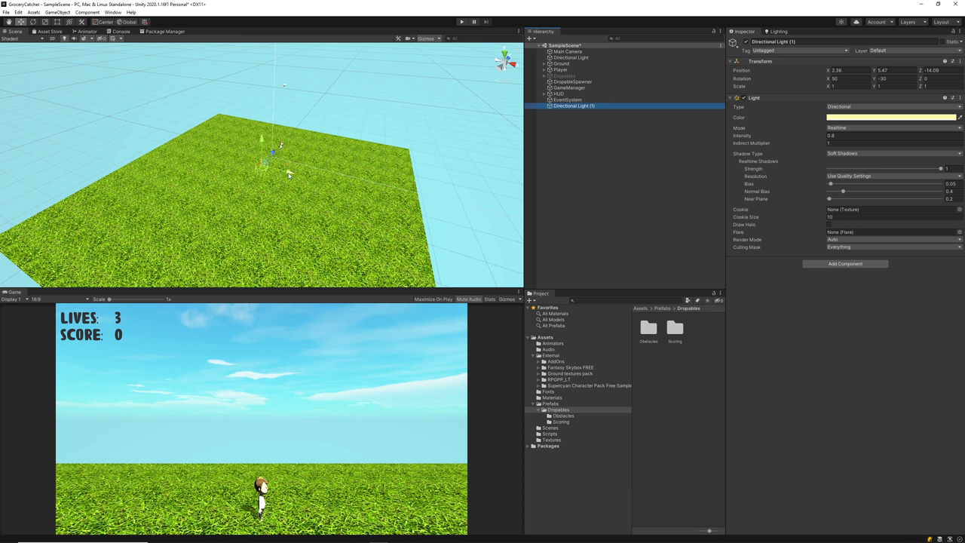
pyautogui.moveTo(289, 174); pyautogui.dragTo(85, 170)
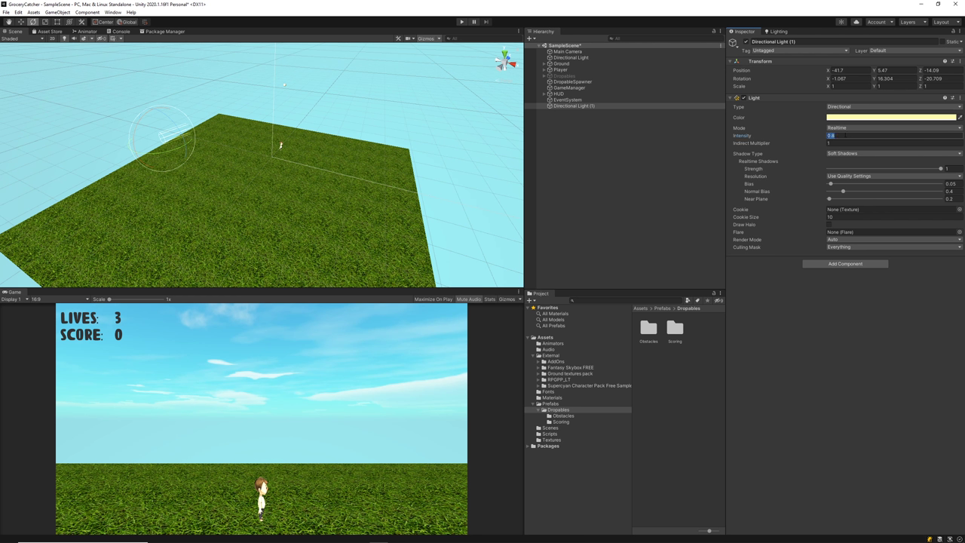
# Set the duplicated light's intensity to 0.3, its shadow type to No Shadows, and its color to white.
pyautogui.write('0.')
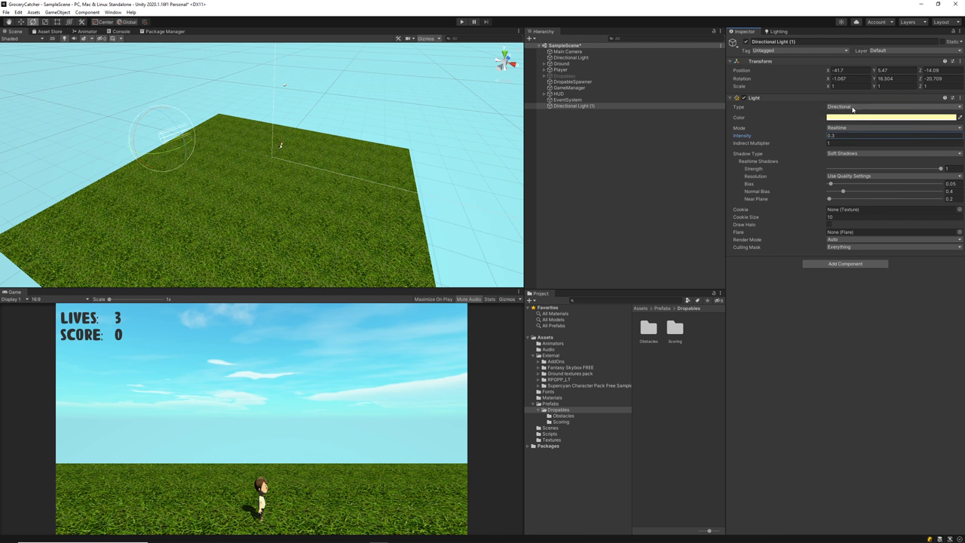
pyautogui.click(850, 155)
pyautogui.click(844, 161)
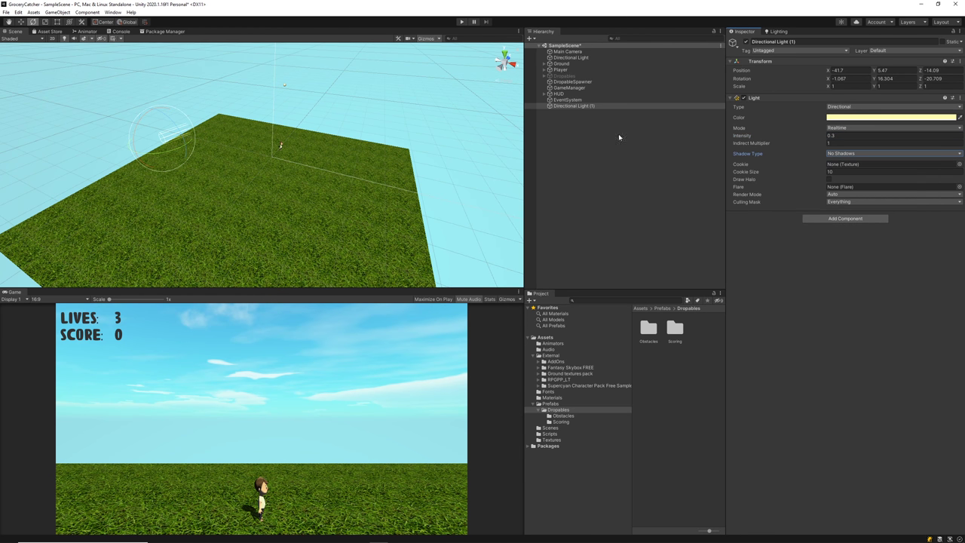
pyautogui.click(858, 118)
pyautogui.click(941, 110)
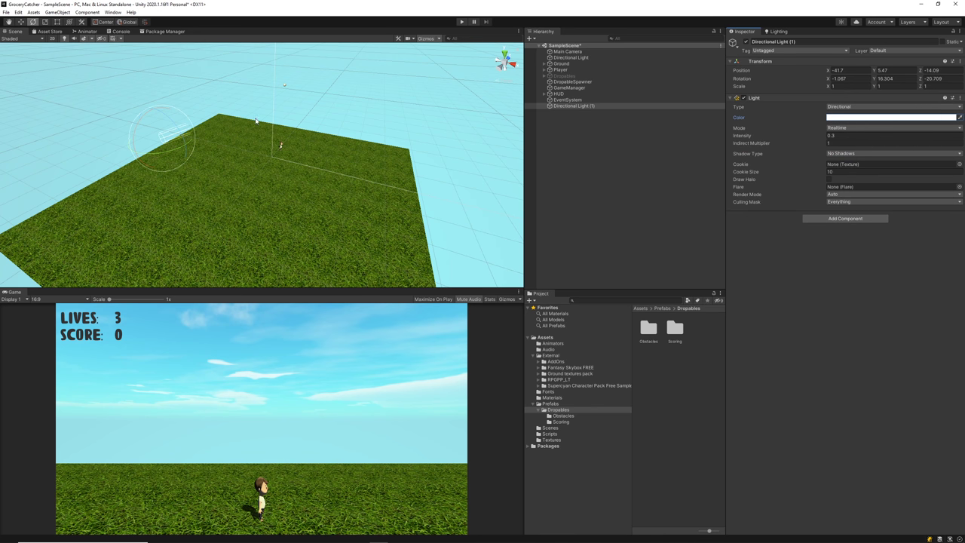
# Rotate the duplicated light to about 48, 43.5, 5 degrees, checking the lighting in a play test before and after.
pyautogui.click(461, 21)
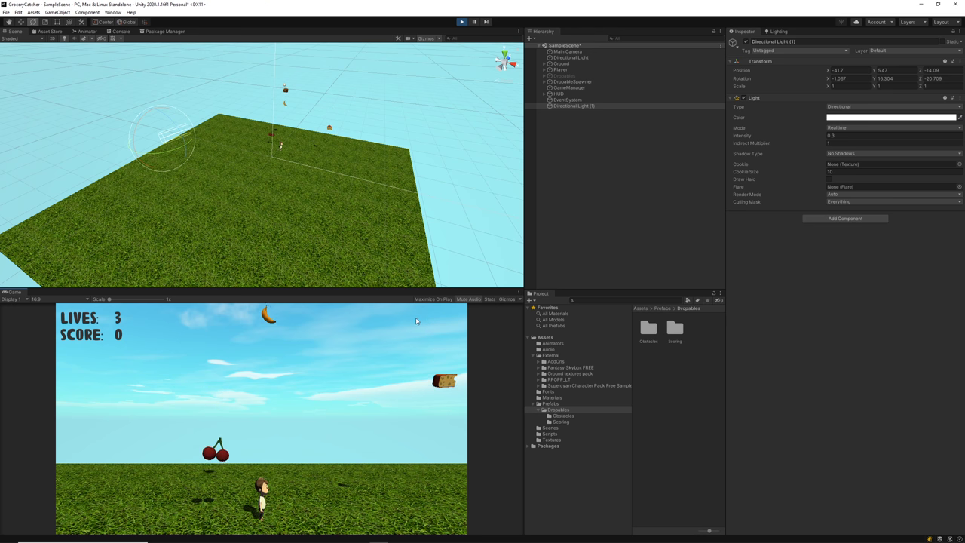
pyautogui.click(464, 24)
pyautogui.keyDown('alt'); pyautogui.moveTo(95, 159); pyautogui.dragTo(275, 129); pyautogui.keyUp('alt')
pyautogui.moveTo(107, 243); pyautogui.dragTo(98, 261)
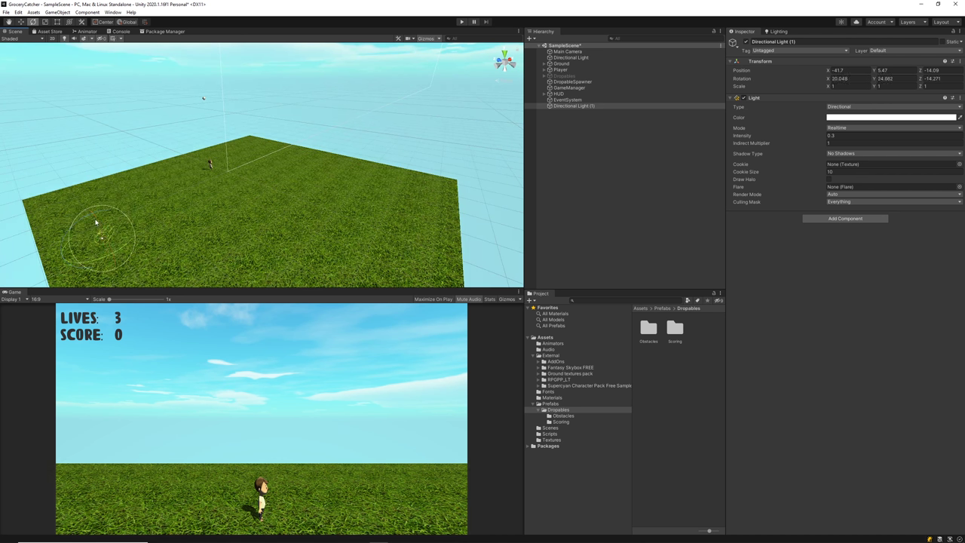
pyautogui.moveTo(95, 221); pyautogui.dragTo(96, 201)
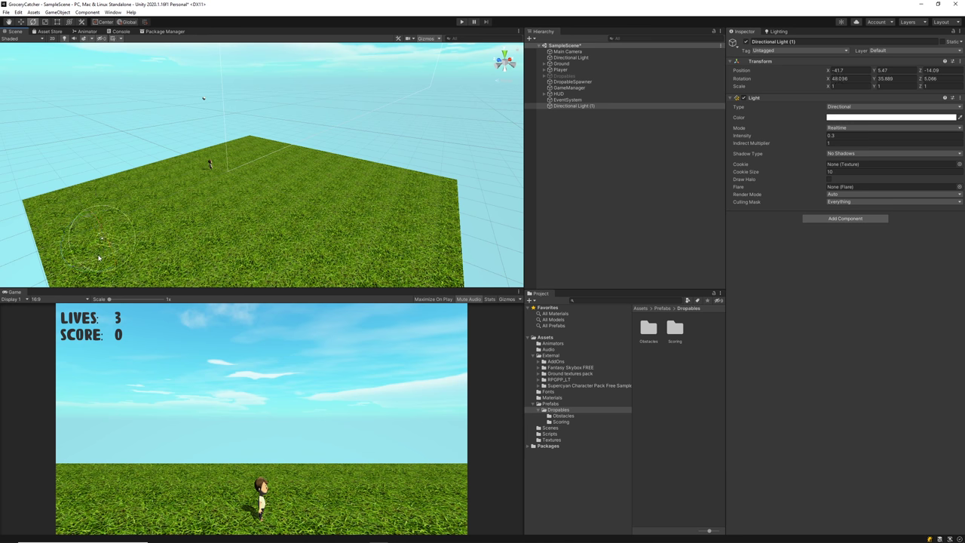
pyautogui.keyDown('alt'); pyautogui.moveTo(230, 198); pyautogui.dragTo(317, 270); pyautogui.keyUp('alt')
pyautogui.click(461, 22)
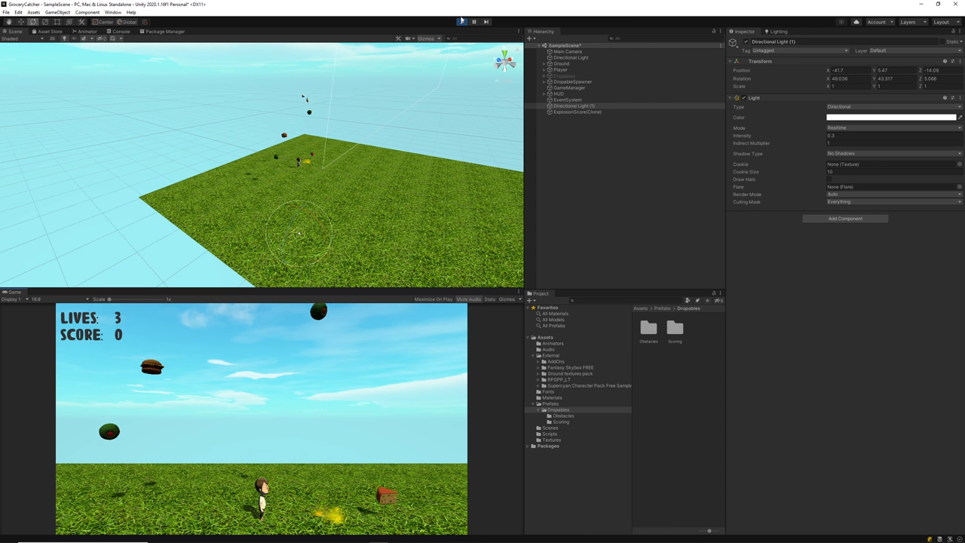
pyautogui.click(461, 22)
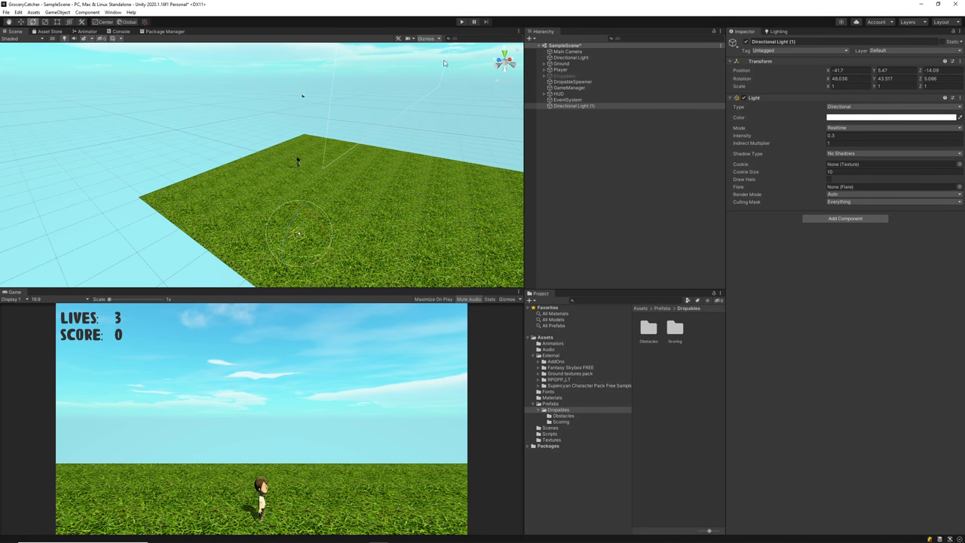
# Set the original Directional Light's intensity to 0.65 and save the scene.
pyautogui.click(571, 58)
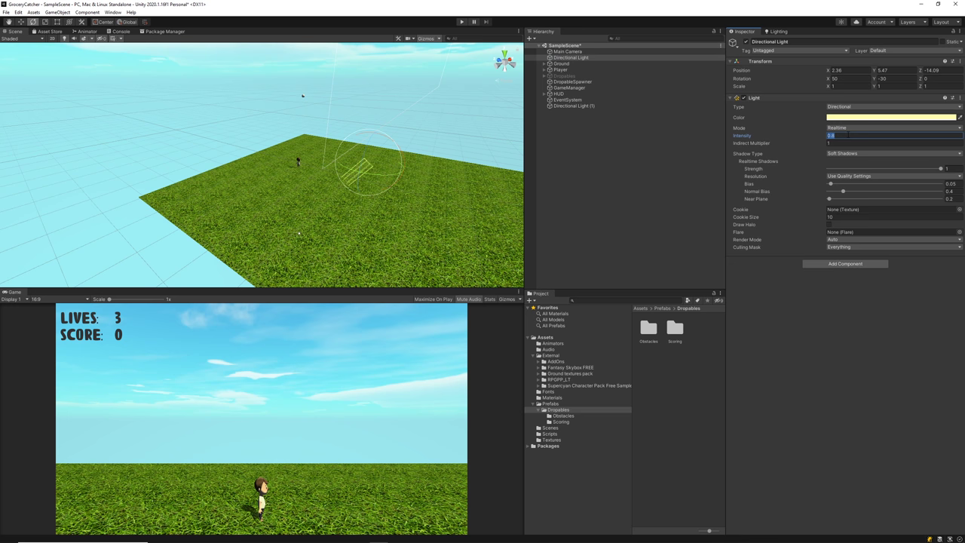
pyautogui.write('0.75')
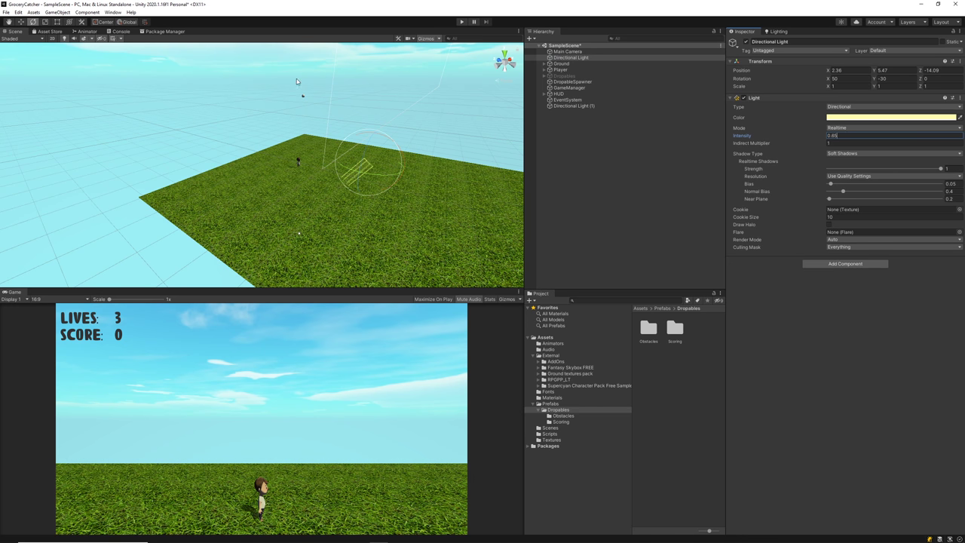
pyautogui.click(610, 167)
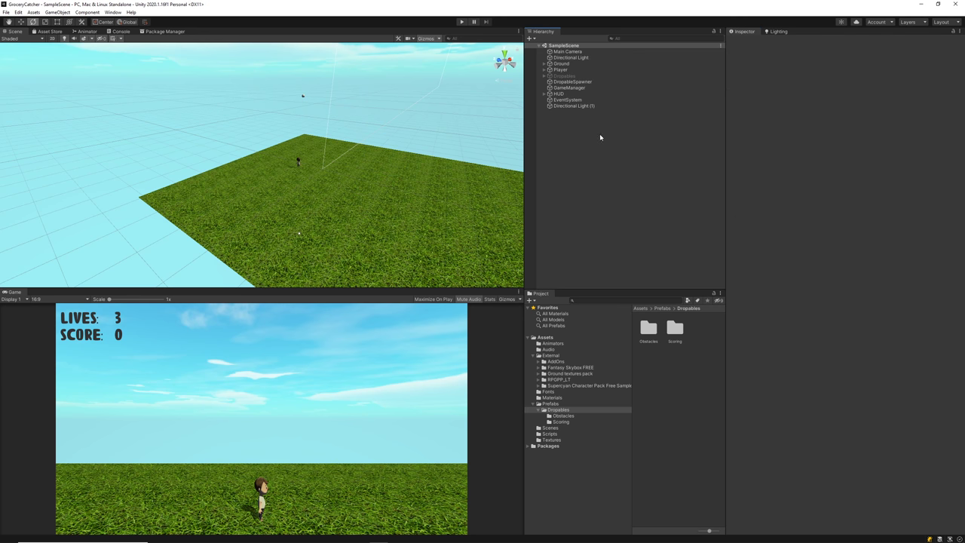
# Play-test the game, running the player beyond the edge of the camera view, and stop it again.
pyautogui.hotkey('ctrl', 'p')
pyautogui.press('d')
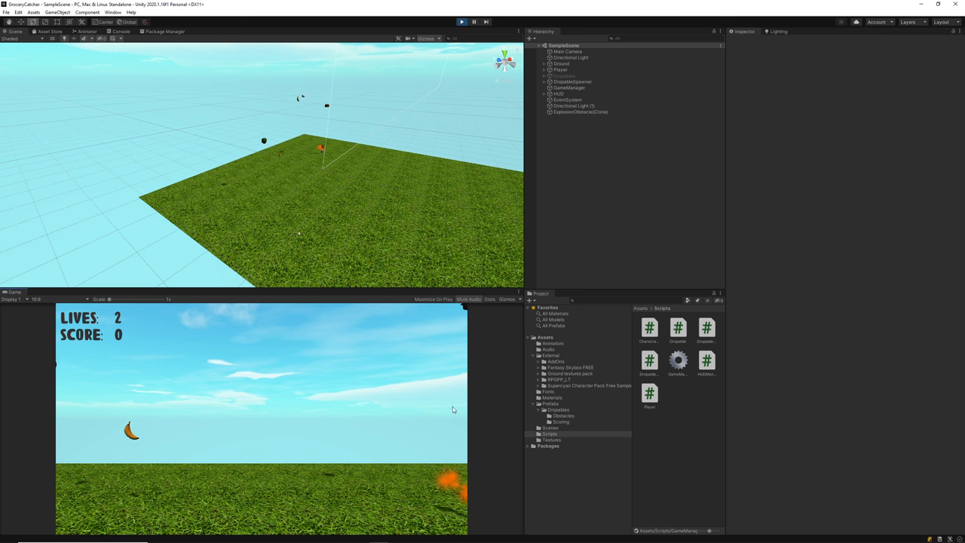
pyautogui.click(462, 22)
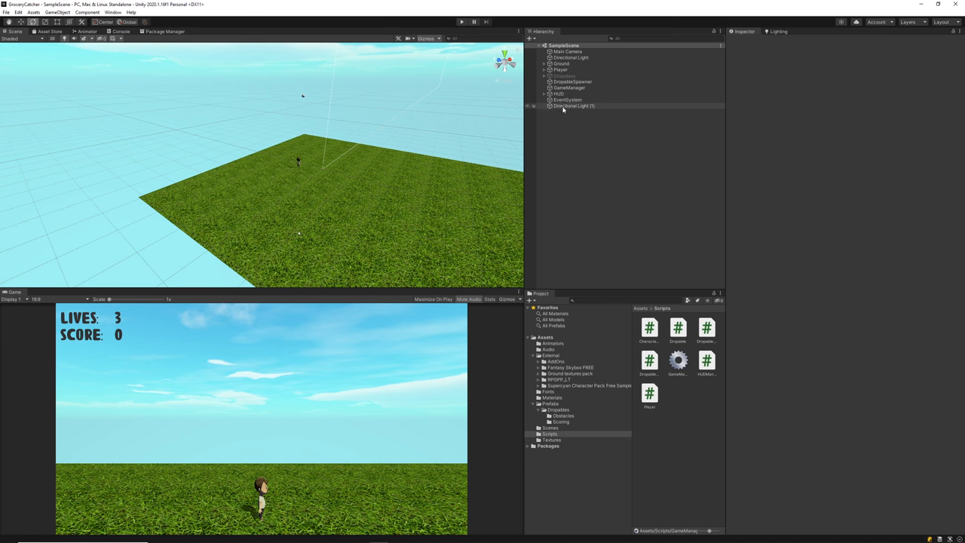
# Make Directional Light (1) a child of the original Directional Light and collapse the group in the hierarchy.
pyautogui.moveTo(562, 107); pyautogui.dragTo(571, 60)
pyautogui.click(544, 58)
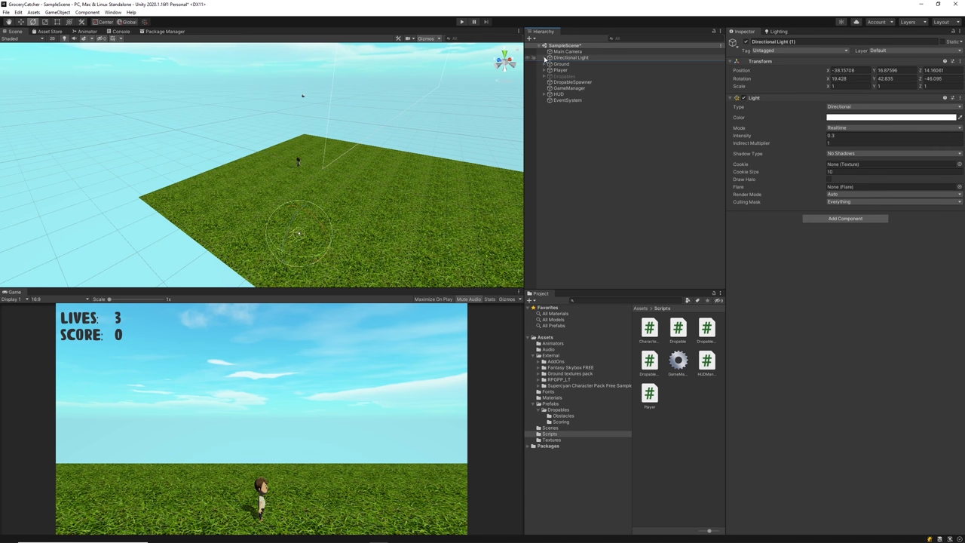
pyautogui.click(540, 177)
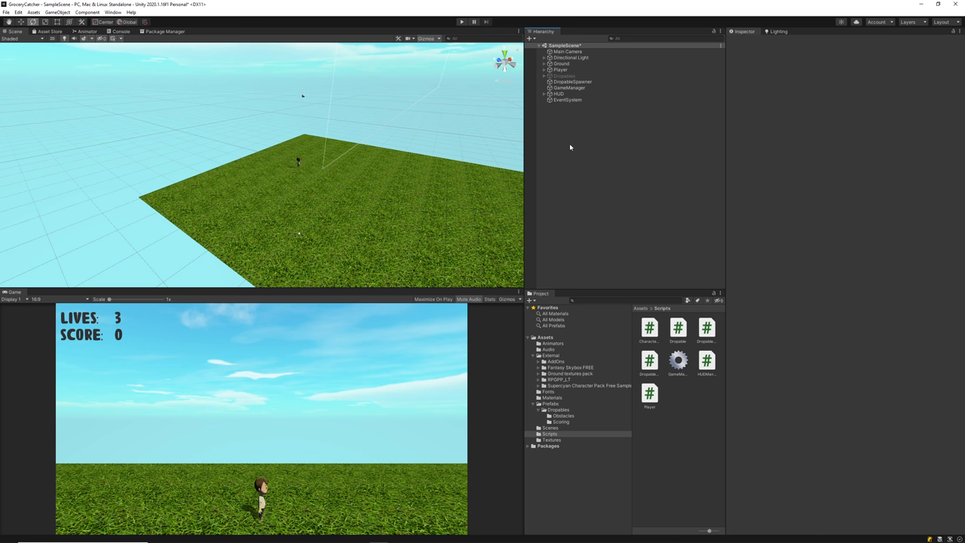
# Add a 3D cube to the scene and reset its Transform.
pyautogui.rightClick(570, 146)
pyautogui.moveTo(603, 232)
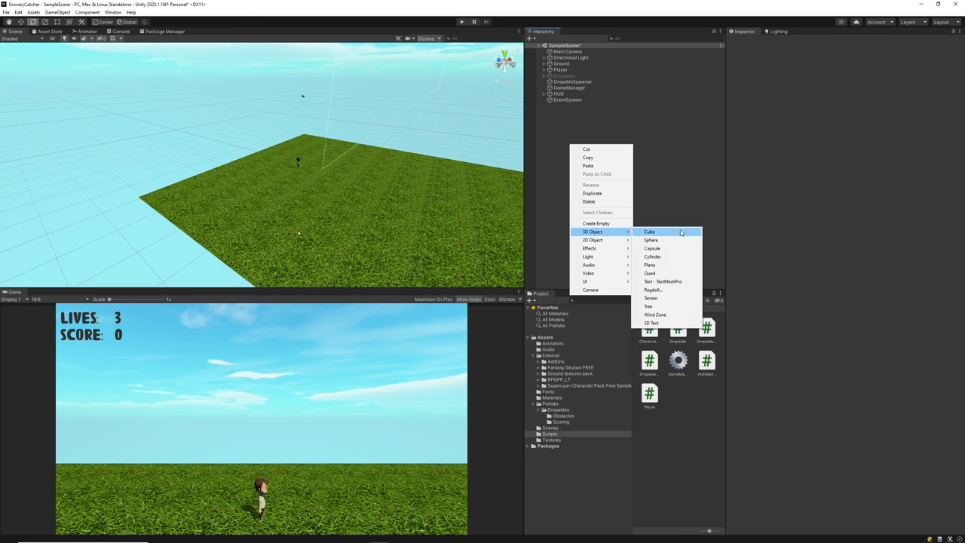
pyautogui.click(680, 232)
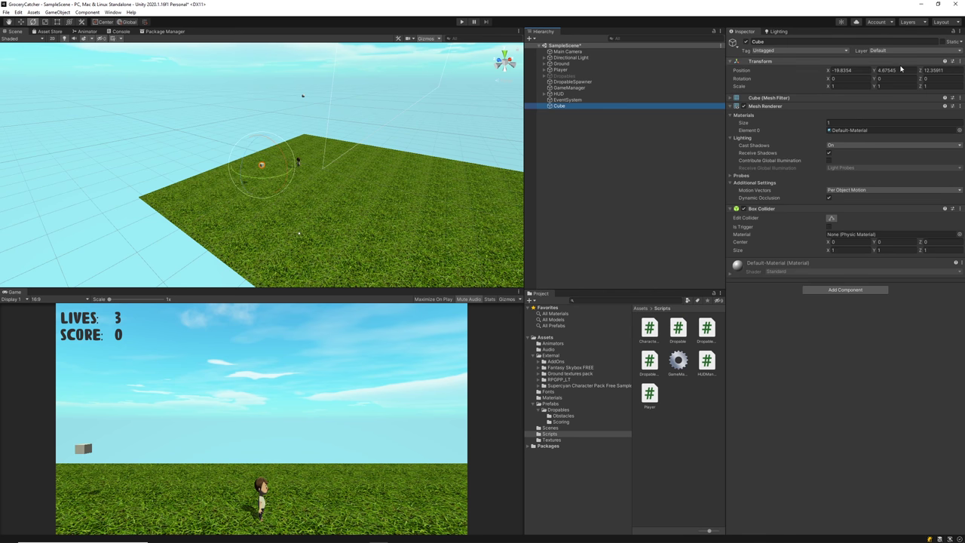
pyautogui.rightClick(809, 60)
pyautogui.click(797, 65)
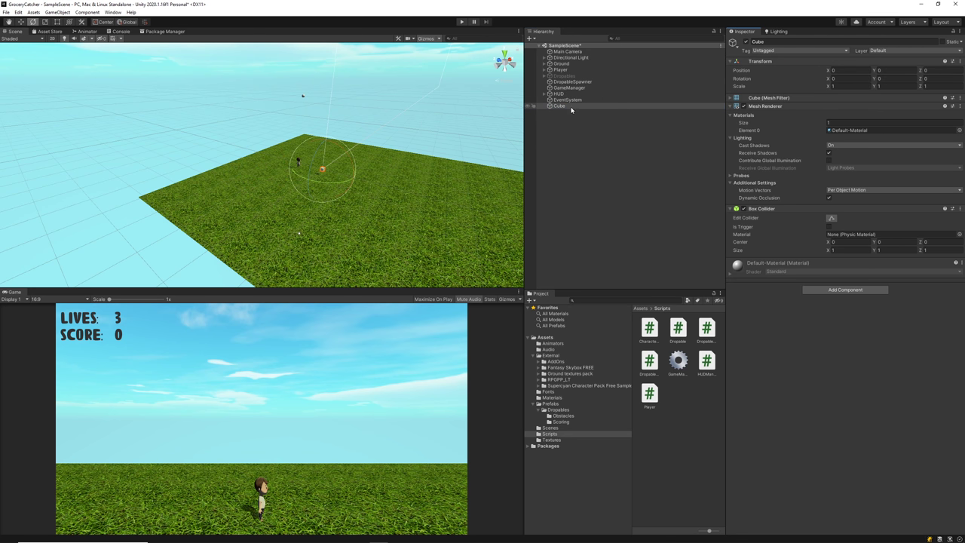
# Copy the Player's Transform component and paste its values onto the cube.
pyautogui.click(560, 69)
pyautogui.rightClick(757, 65)
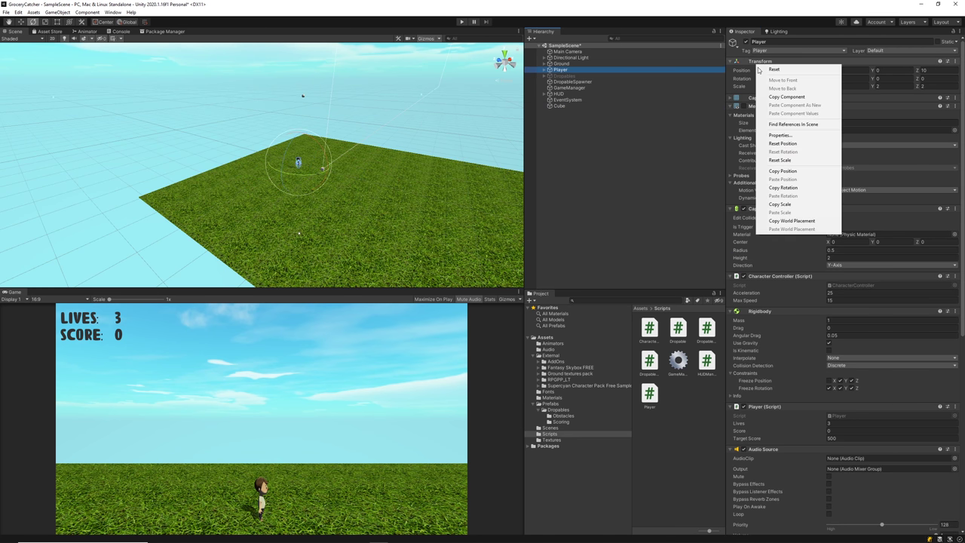
pyautogui.click(786, 97)
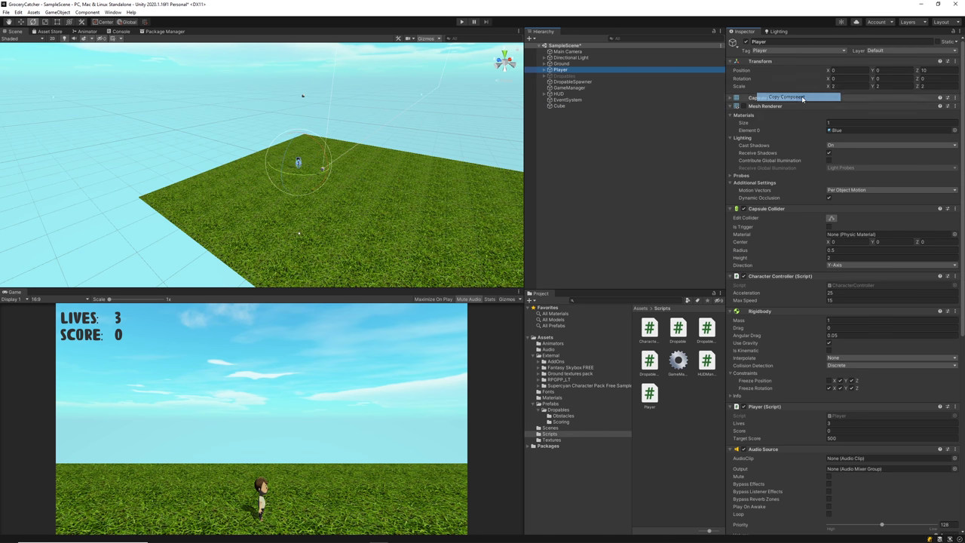
pyautogui.click(558, 106)
pyautogui.rightClick(758, 61)
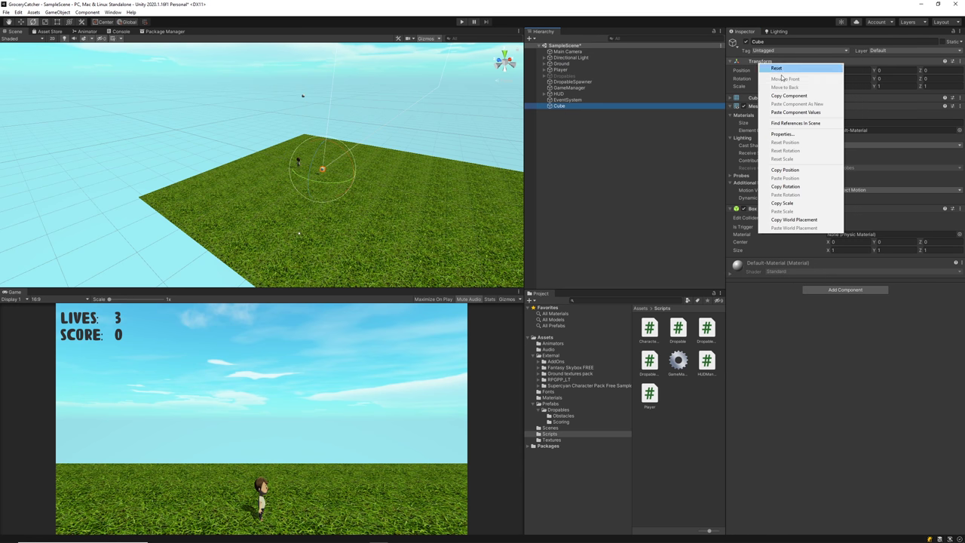
pyautogui.click(795, 111)
pyautogui.click(568, 124)
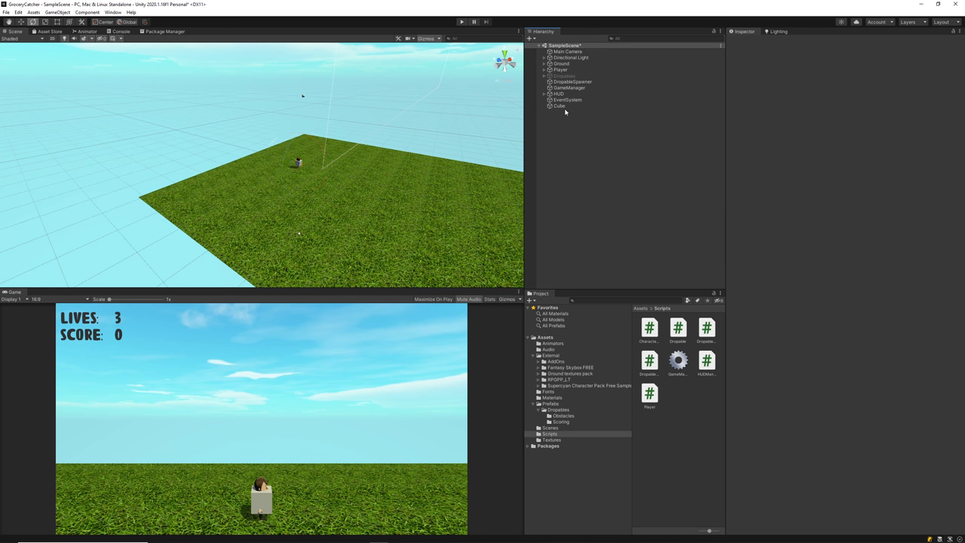
# Move the cube along the X axis away from the player and set its X position to 20.
pyautogui.doubleClick(561, 106)
pyautogui.scroll(-5, 318, 171)
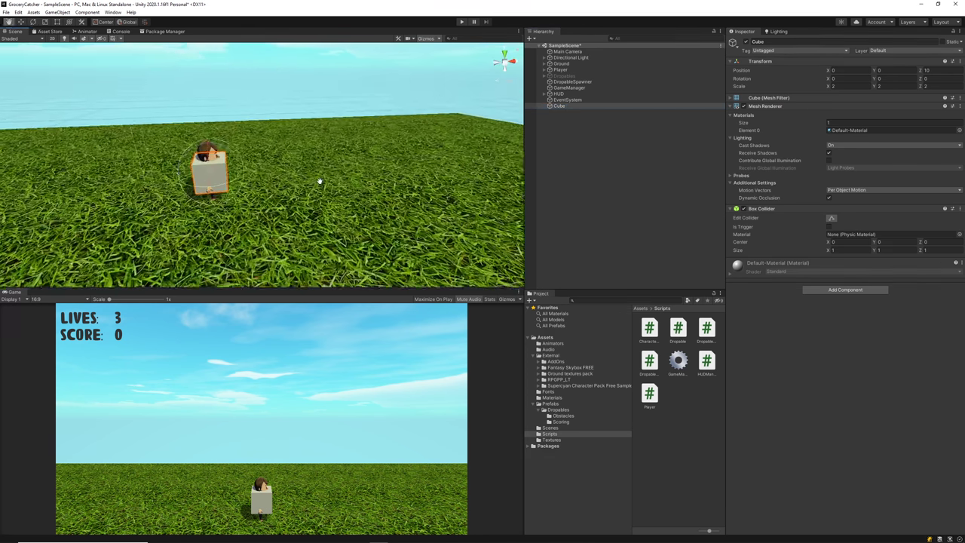
pyautogui.press('w')
pyautogui.moveTo(239, 173); pyautogui.dragTo(489, 154)
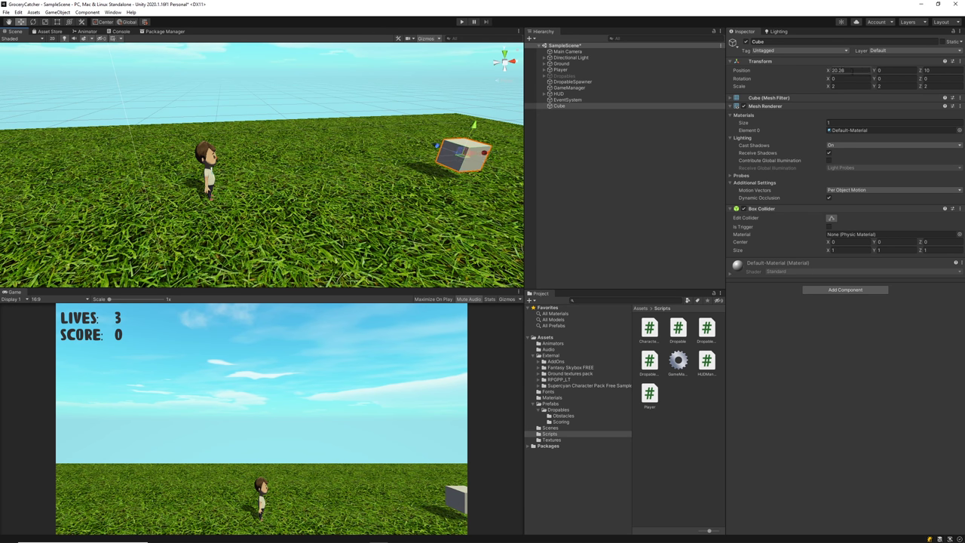
pyautogui.write('20')
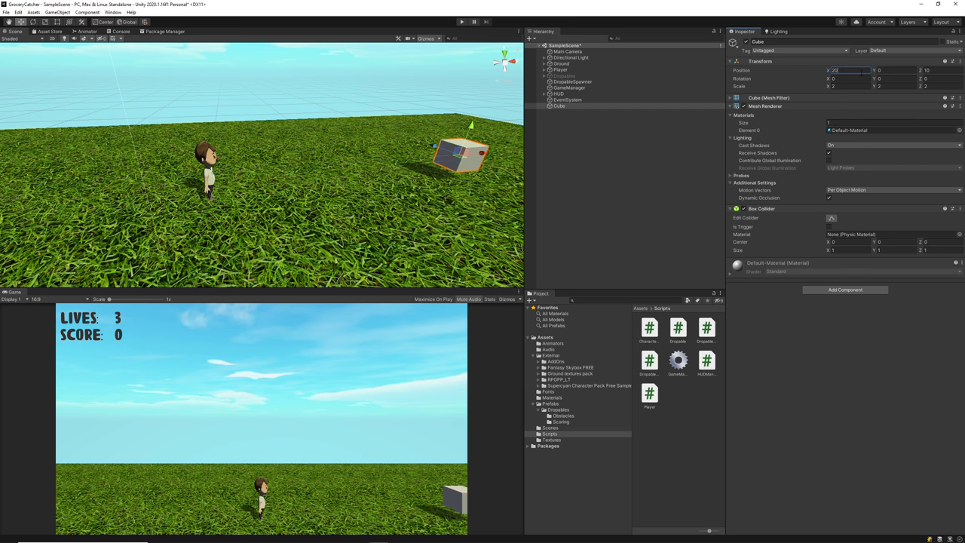
# Stretch the cube vertically into a tall wall with a Y scale of about 41.5.
pyautogui.write('r')
pyautogui.moveTo(473, 126); pyautogui.dragTo(501, 49)
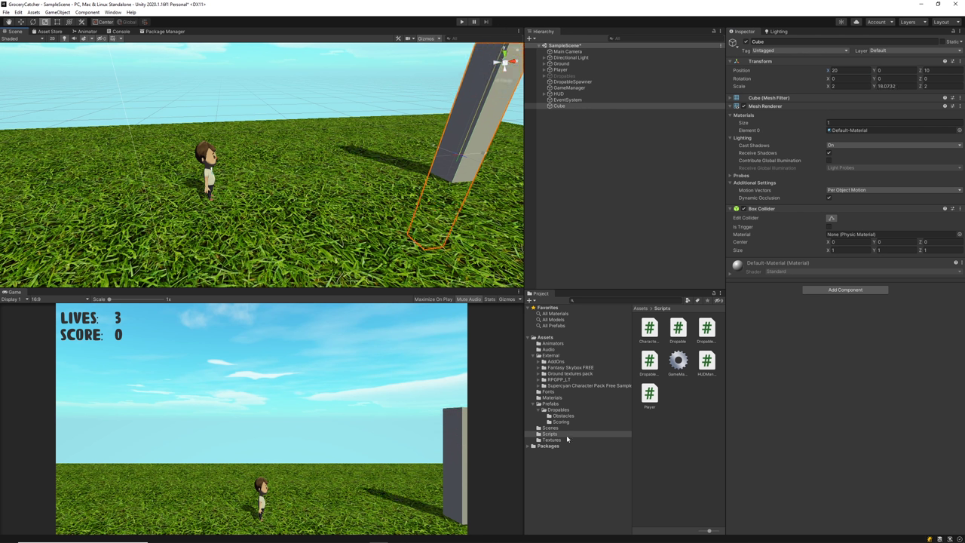
pyautogui.moveTo(566, 435); pyautogui.dragTo(612, 84)
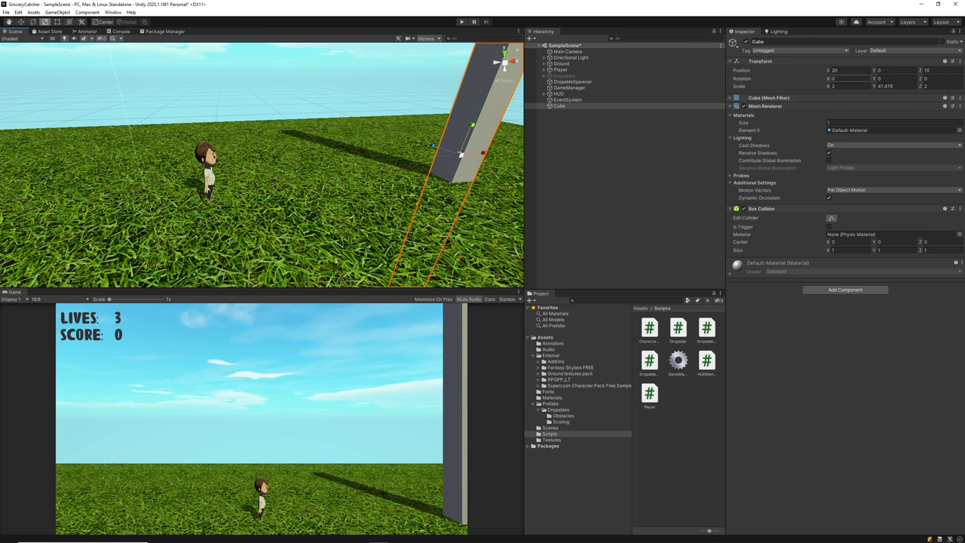
pyautogui.click(581, 113)
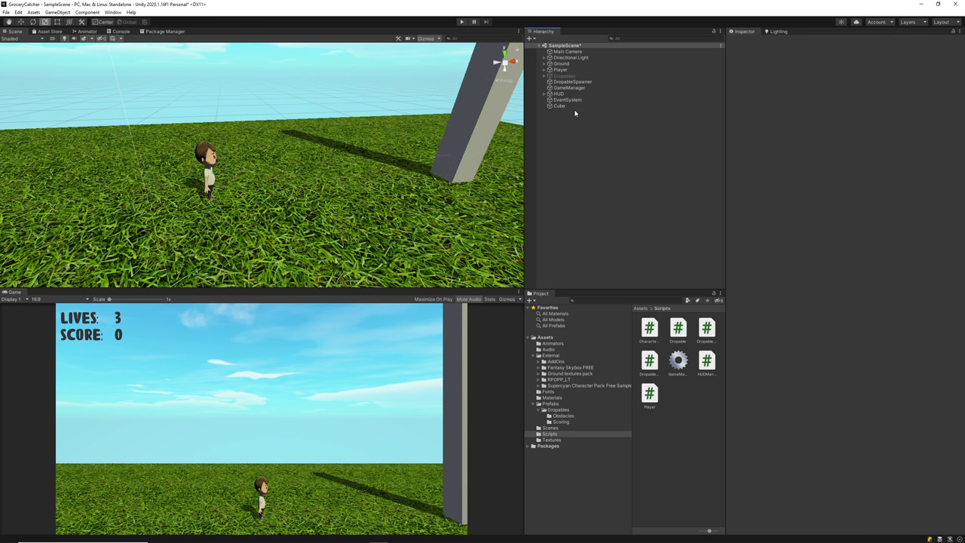
# Rename the stretched cube as Boundary.
pyautogui.click(567, 108)
pyautogui.click(564, 106)
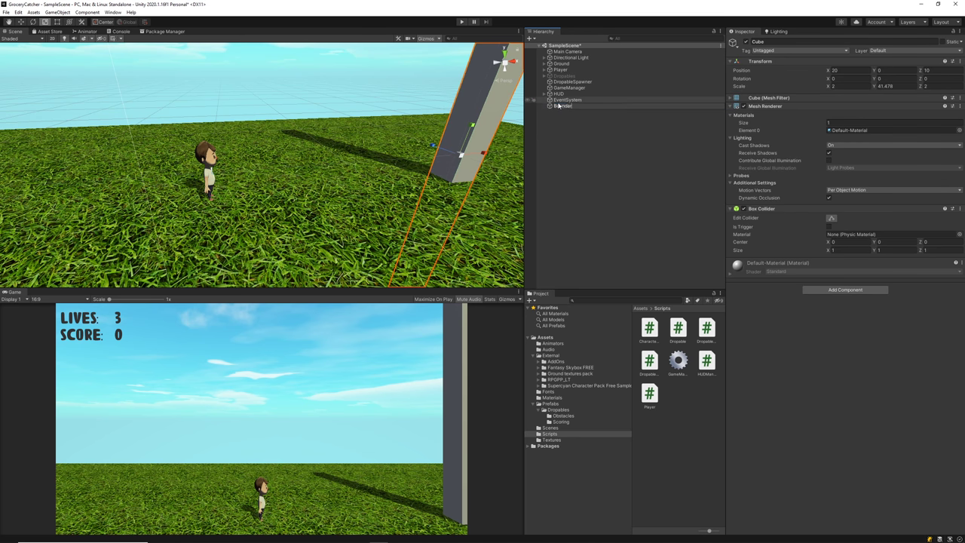
pyautogui.write('Boundary')
pyautogui.press('Return')
pyautogui.click(581, 144)
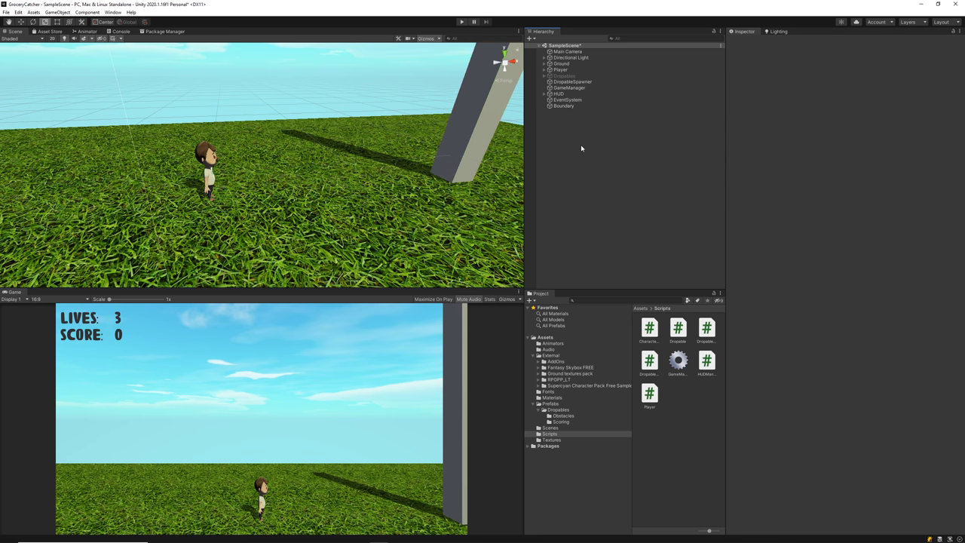
# Duplicate the Boundary wall and set the copy's X position to -20.
pyautogui.click(569, 108)
pyautogui.hotkey('ctrl', 'd')
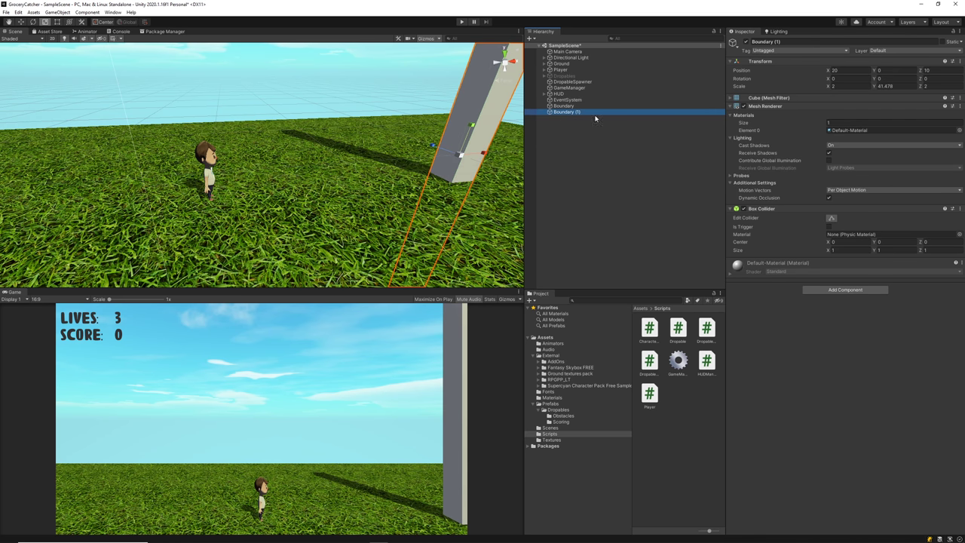
pyautogui.click(845, 70)
pyautogui.write('-20')
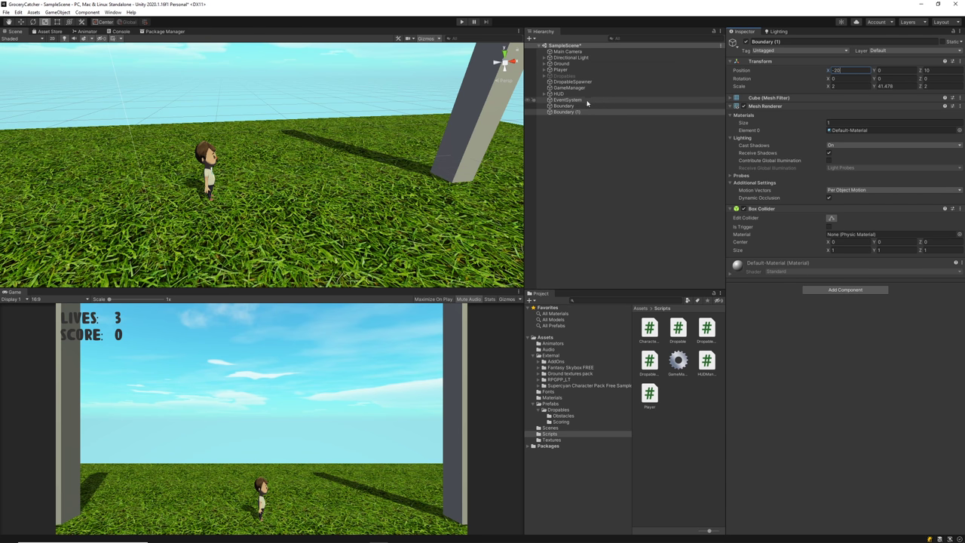
# Play-test the game by running the player towards the boundary walls in both directions, and stop the test.
pyautogui.click(462, 22)
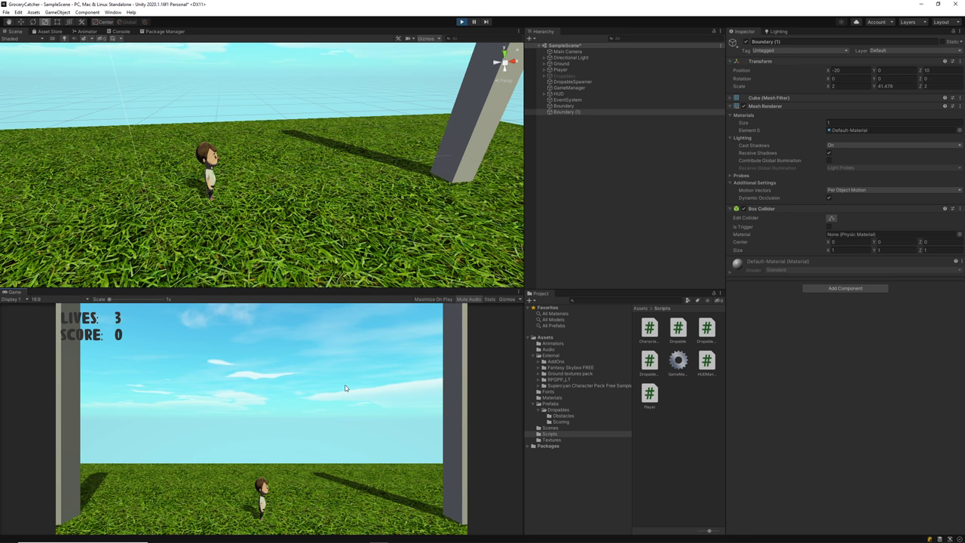
pyautogui.press('Right')
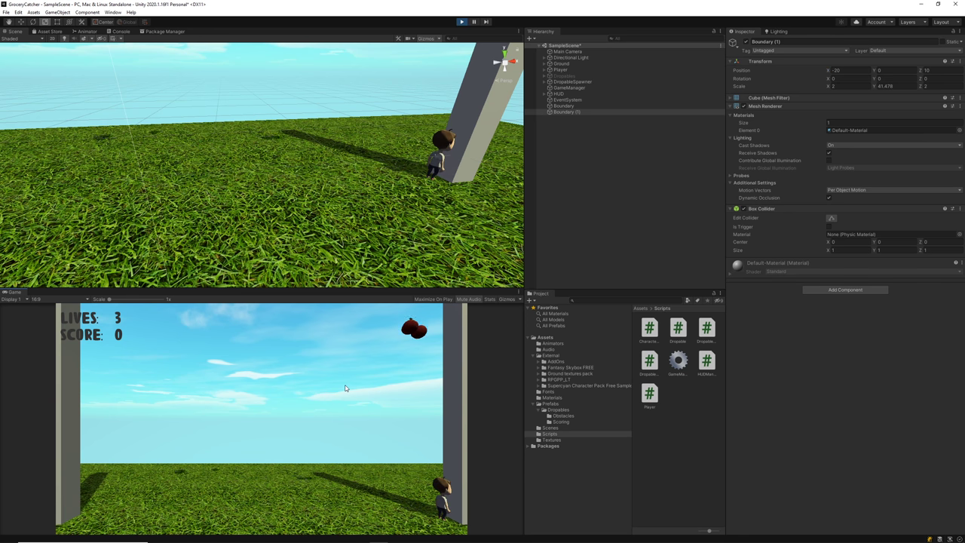
pyautogui.press('Left')
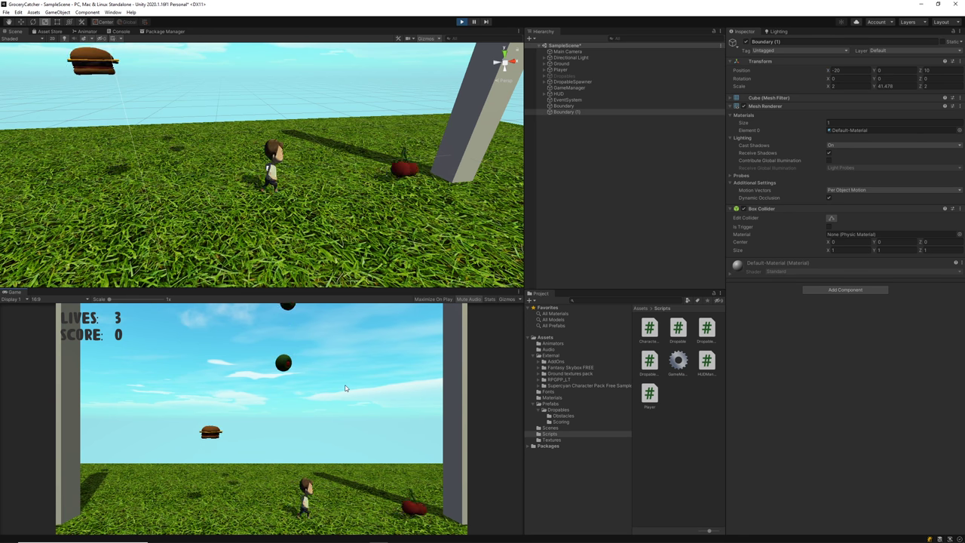
pyautogui.press('Right')
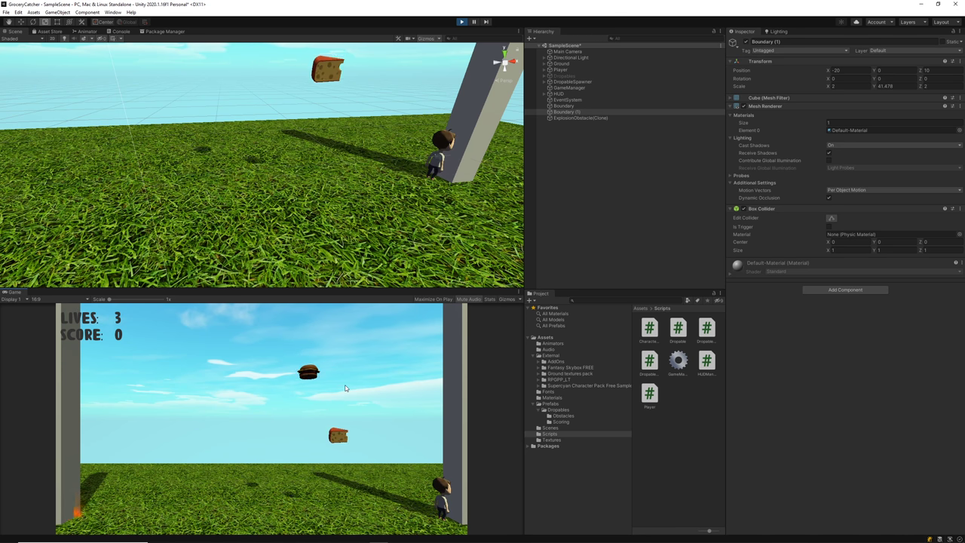
pyautogui.press('Left')
pyautogui.press('a')
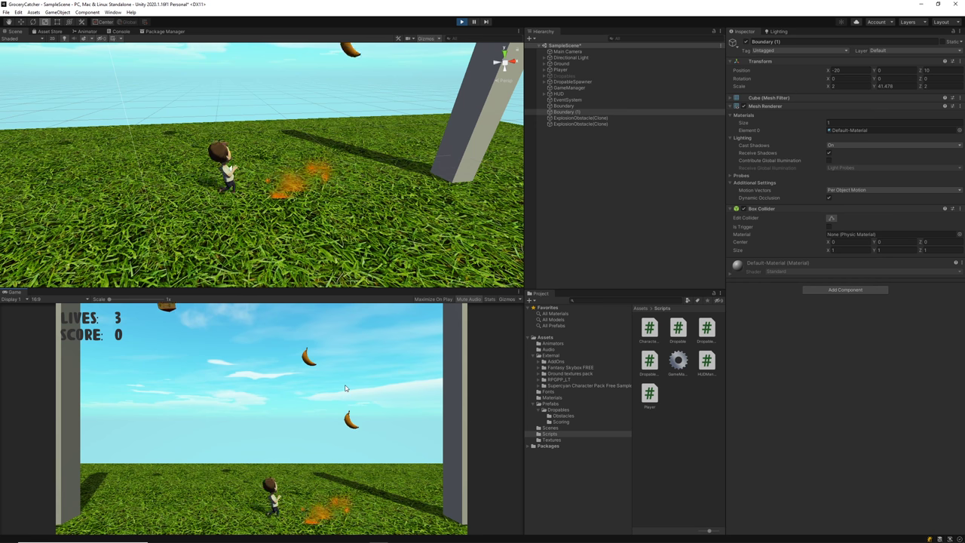
pyautogui.click(461, 22)
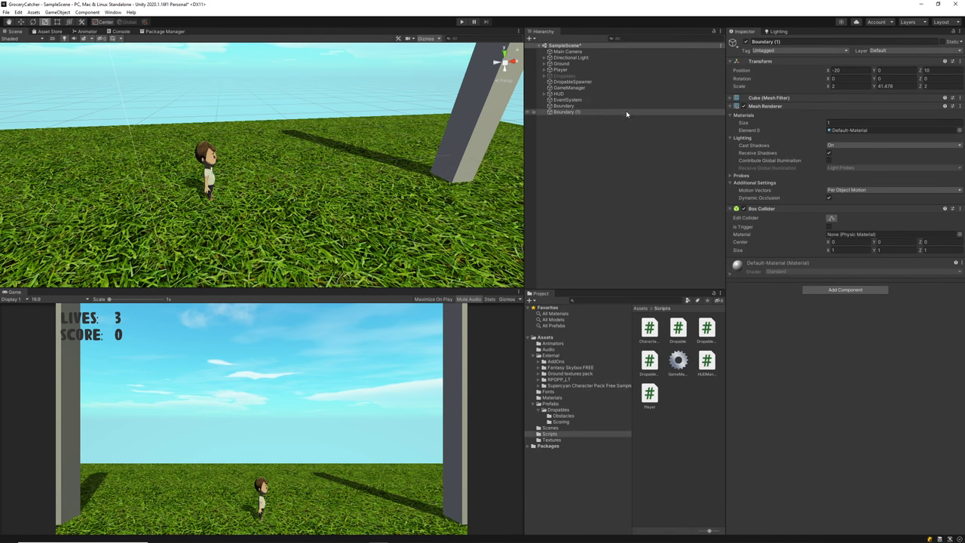
# Nest the duplicated wall under Boundary in the scene hierarchy.
pyautogui.click(566, 112)
pyautogui.moveTo(573, 113); pyautogui.dragTo(564, 107)
# Disable the Mesh Renderer on both boundary walls and save the scene.
pyautogui.click(564, 106)
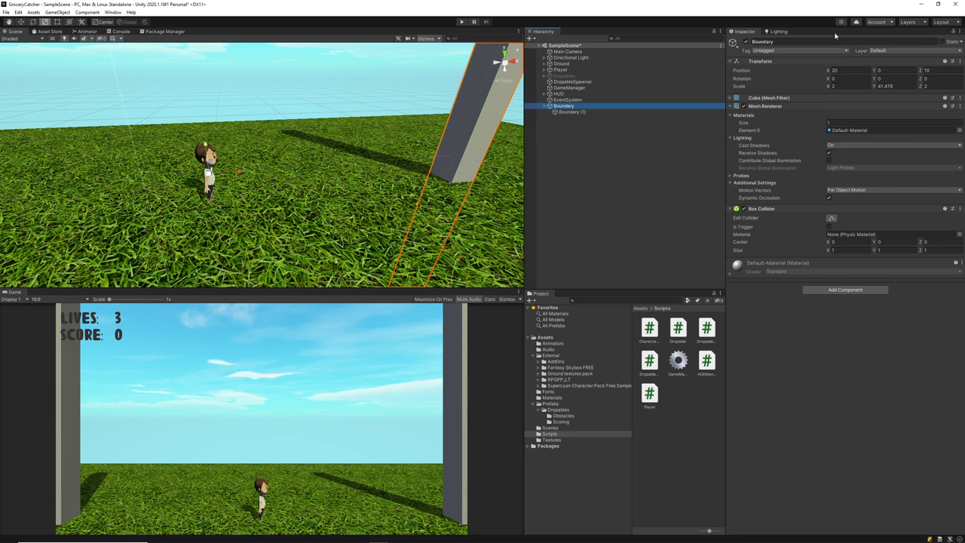
pyautogui.click(743, 106)
pyautogui.click(572, 111)
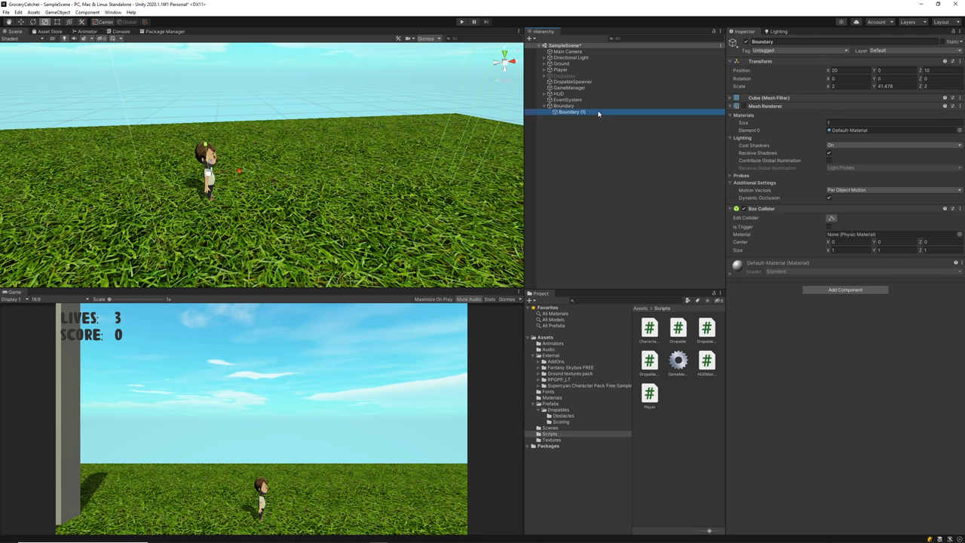
pyautogui.click(743, 105)
pyautogui.click(396, 141)
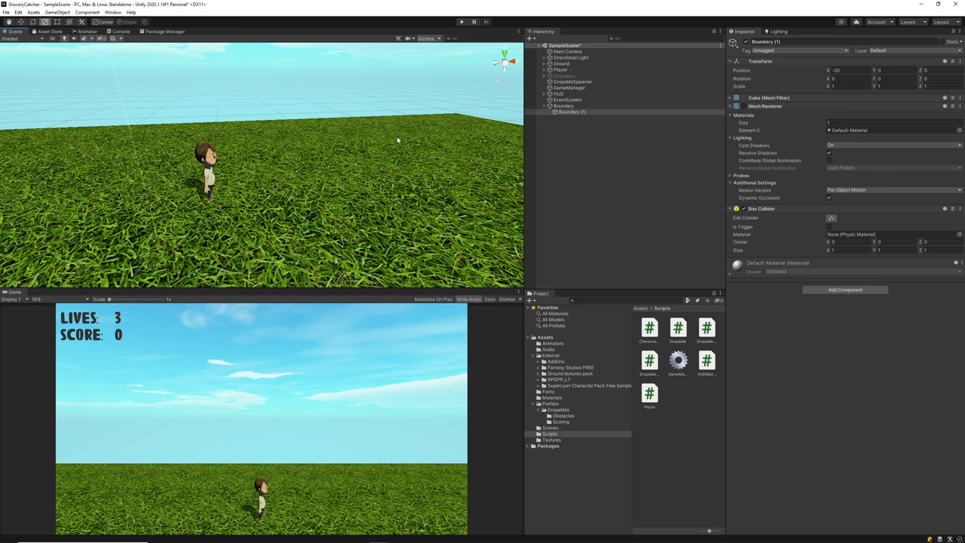
pyautogui.hotkey('ctrl', 's')
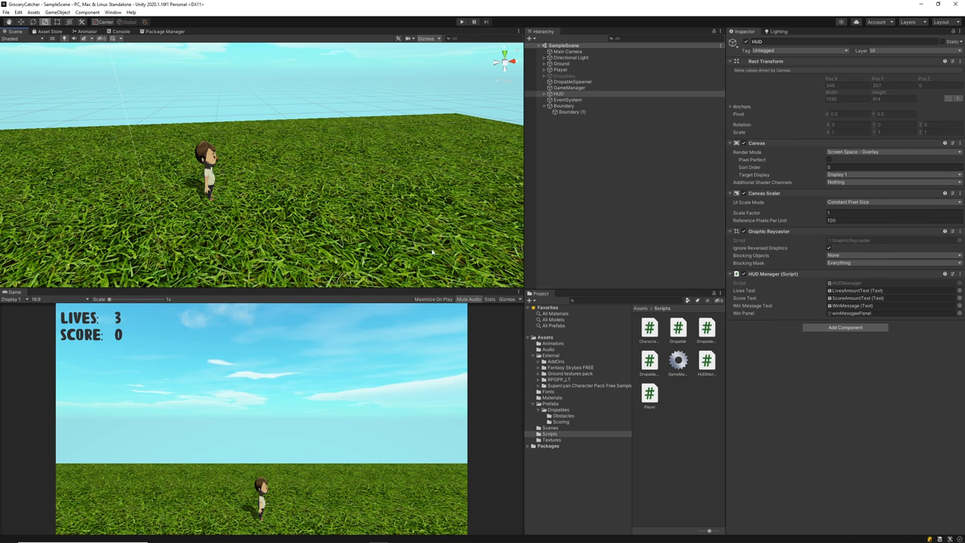
# Play-test catching falling items between the invisible boundaries until the game resets, and stop the test.
pyautogui.hotkey('ctrl', 'p')
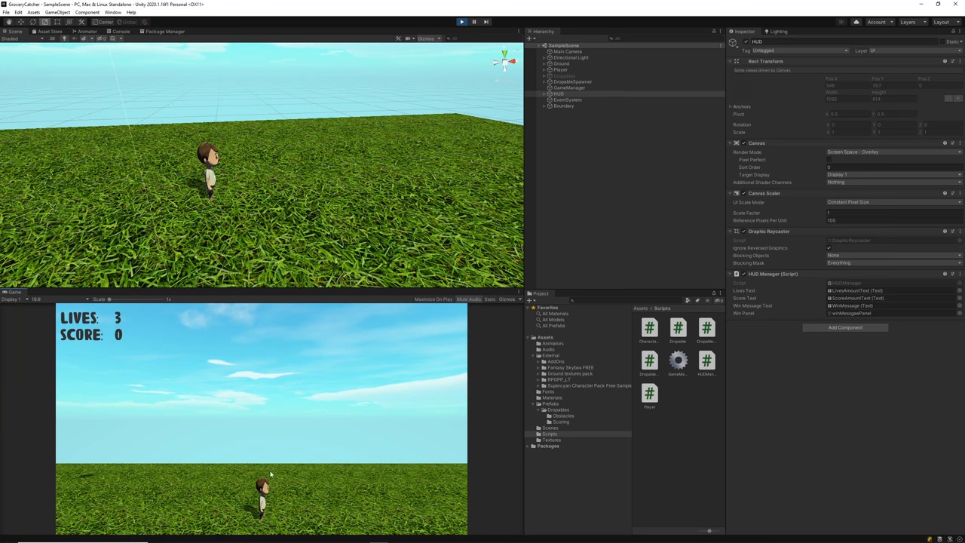
pyautogui.press('a')
pyautogui.press('Right')
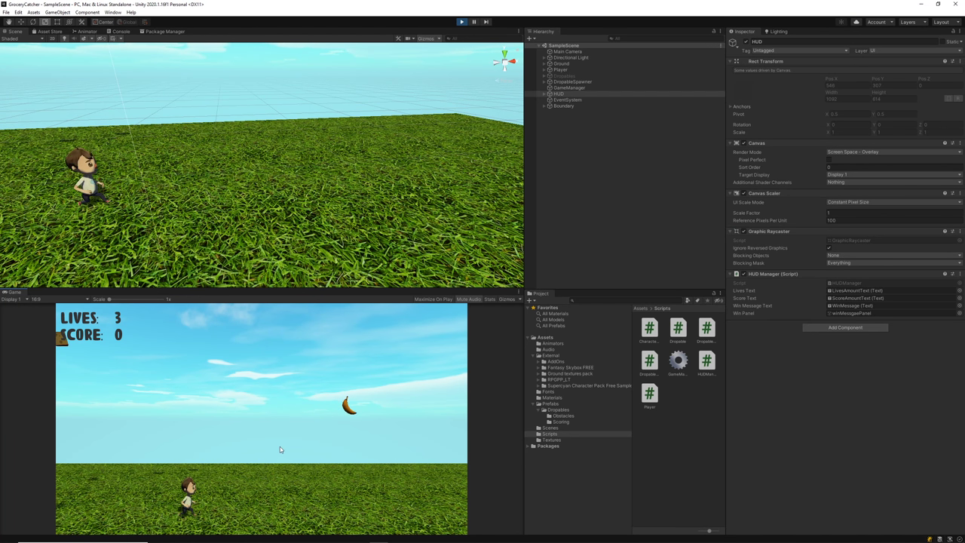
pyautogui.press('Left')
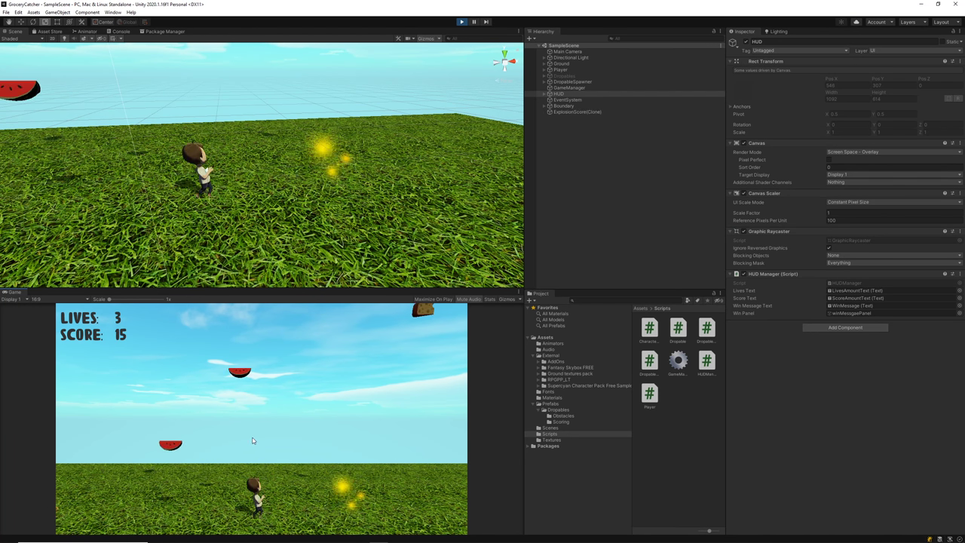
pyautogui.press('Right')
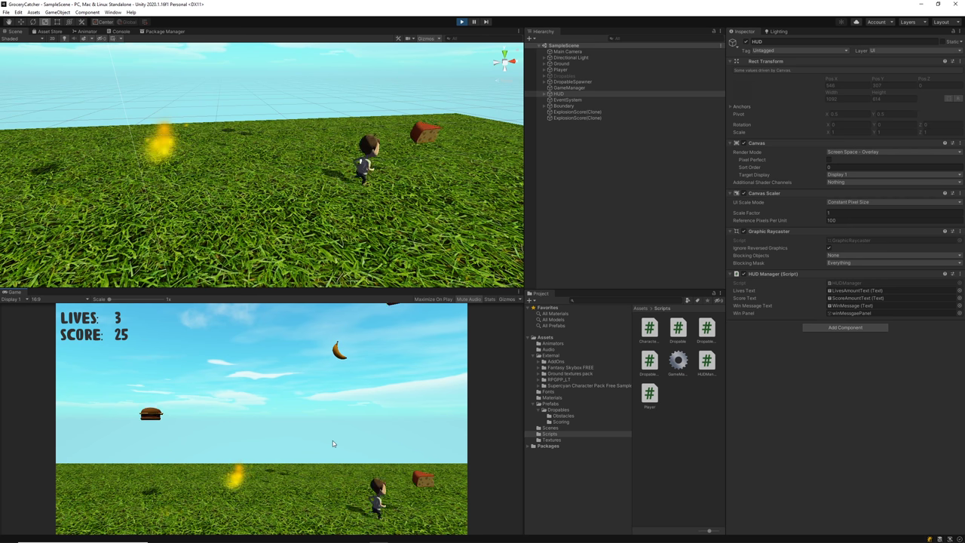
pyautogui.press('Left')
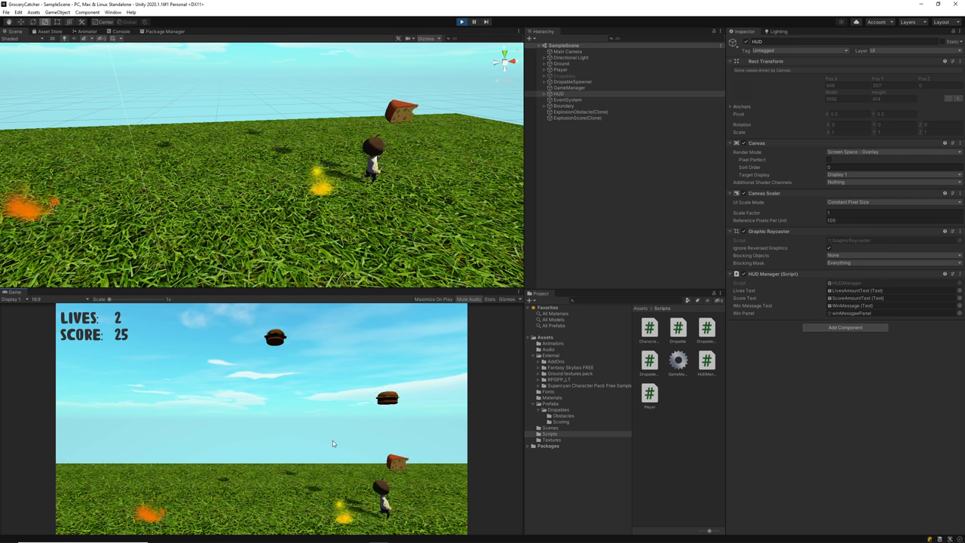
pyautogui.press('Right')
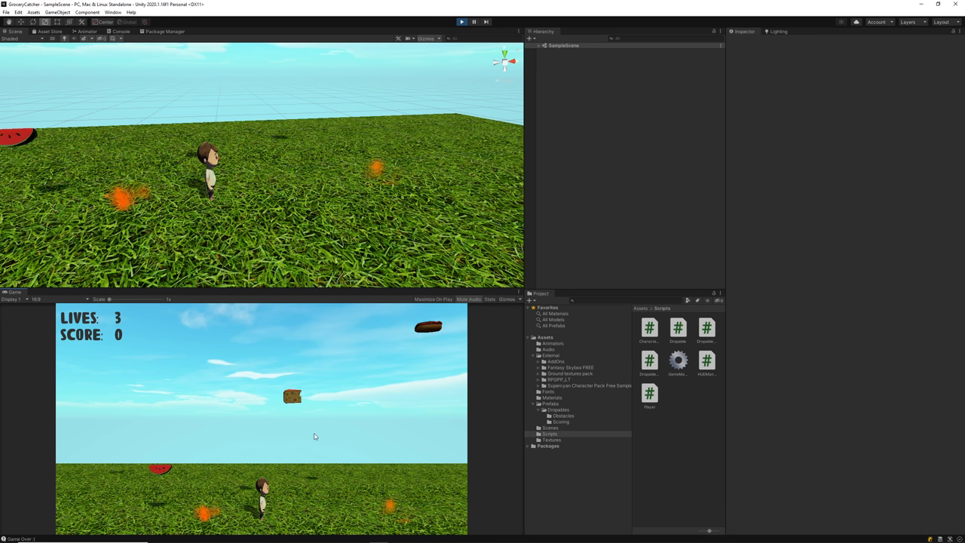
pyautogui.click(461, 22)
# Open the GameManager script in Visual Studio and insert blank lines after the winMessageText assignment in Reset.
pyautogui.doubleClick(679, 360)
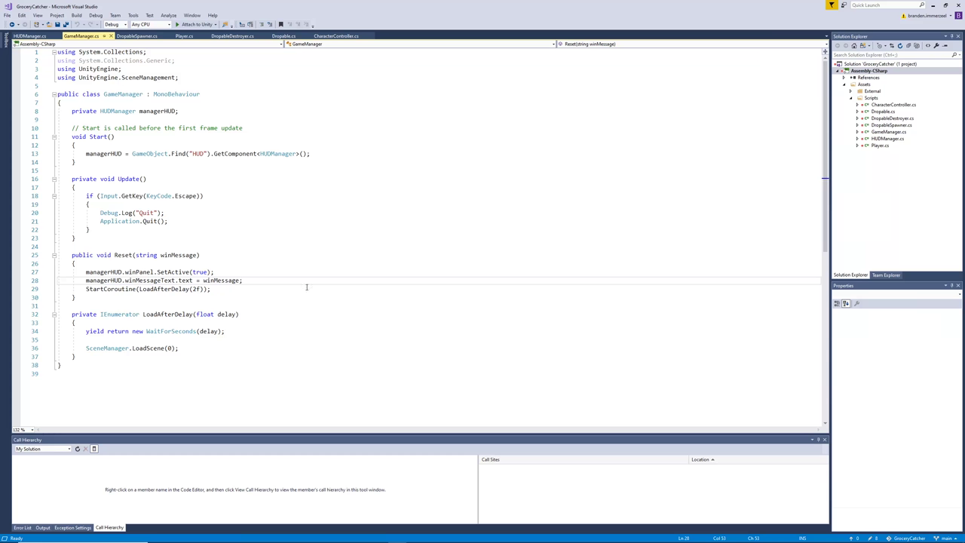
pyautogui.press('Return')
pyautogui.press('Return')
pyautogui.press('Return')
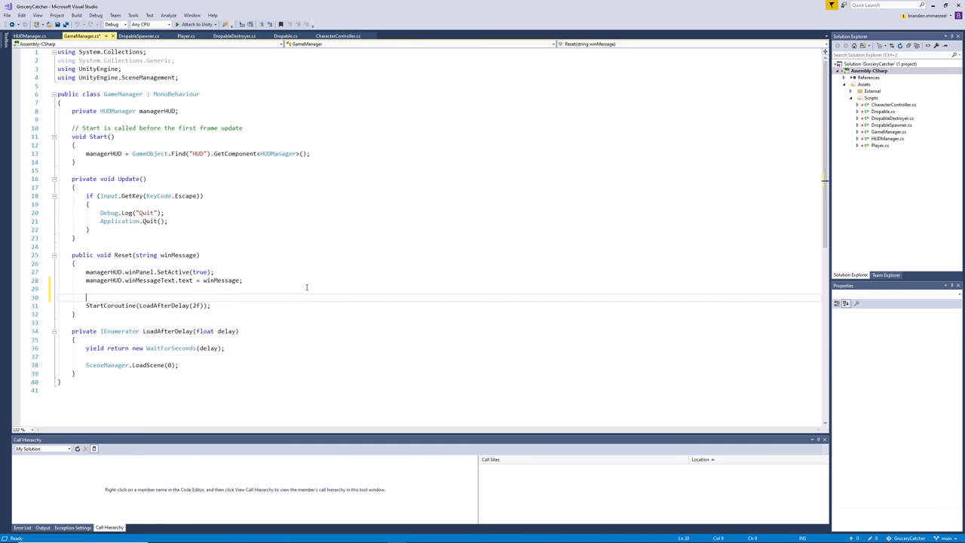
pyautogui.press('Up')
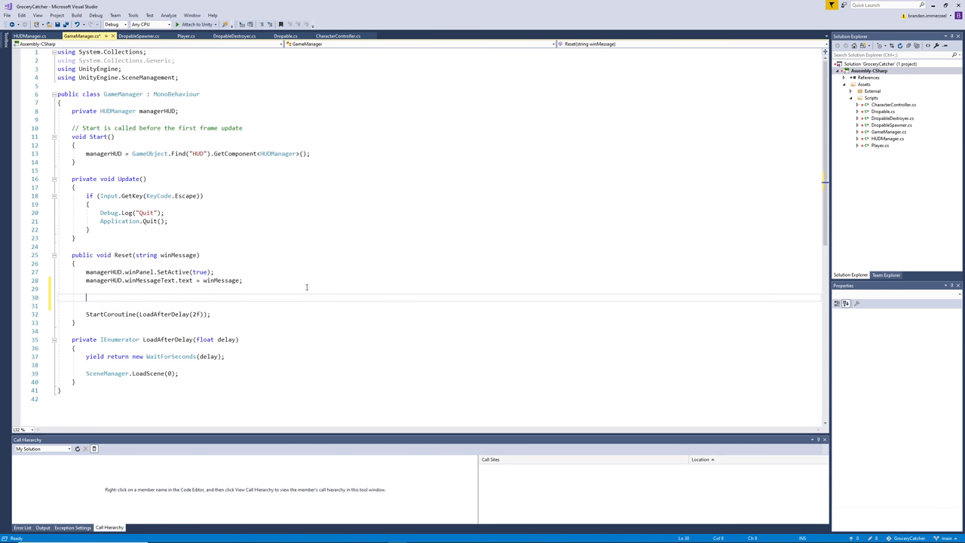
# Add a StopGame(); call to the Reset method ahead of the StartCoroutine line.
pyautogui.write('StopAllCoroutines(')
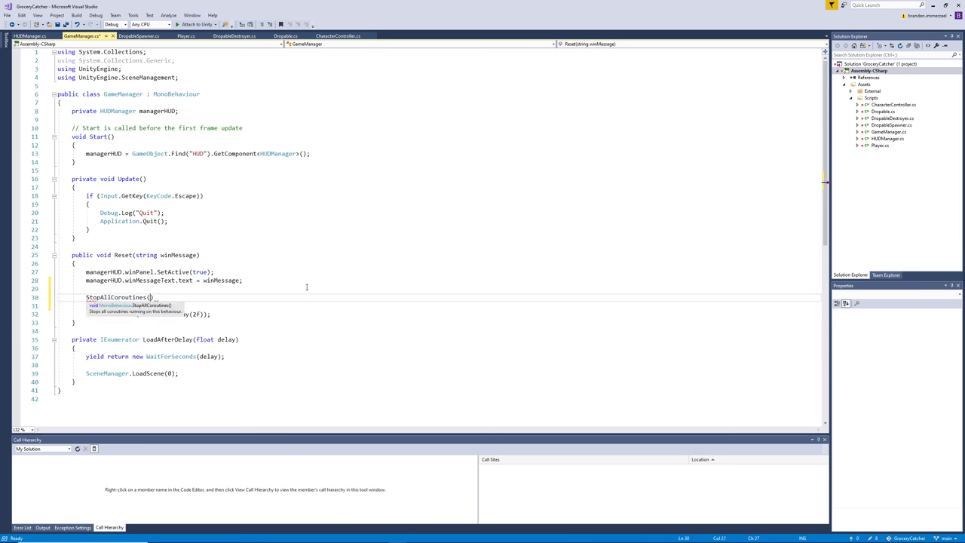
pyautogui.press('BackSpace')
pyautogui.press('BackSpace')
pyautogui.press('BackSpace')
pyautogui.press('BackSpace')
pyautogui.press('BackSpace')
pyautogui.press('BackSpace')
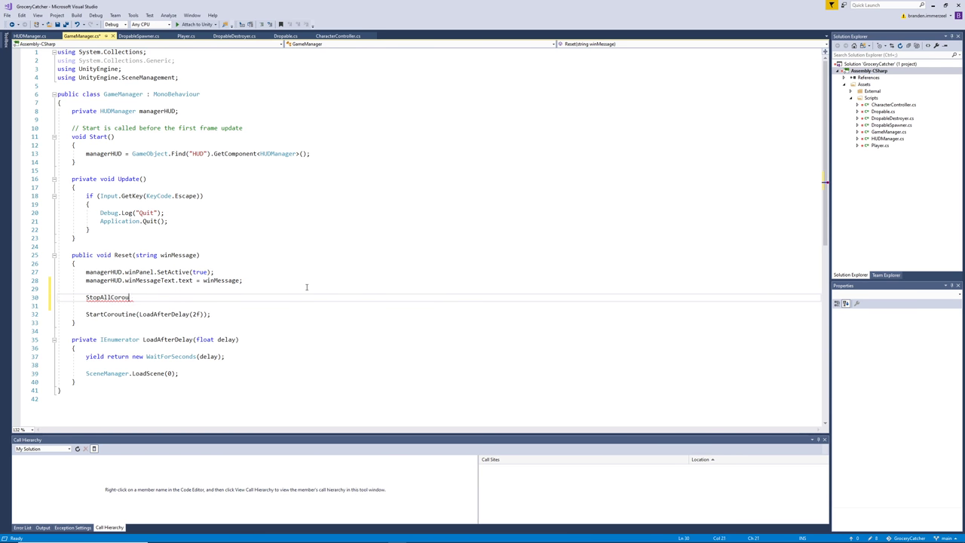
pyautogui.press('BackSpace')
pyautogui.press('BackSpace')
pyautogui.press('BackSpace')
pyautogui.press('BackSpace')
pyautogui.press('BackSpace')
pyautogui.press('BackSpace')
pyautogui.press('BackSpace')
pyautogui.press('BackSpace')
pyautogui.write('Game();')
# Generate the missing StopGame method in GameManager from the new call using the suggested code fix.
pyautogui.click(97, 297)
pyautogui.moveTo(97, 299)
pyautogui.click(44, 299)
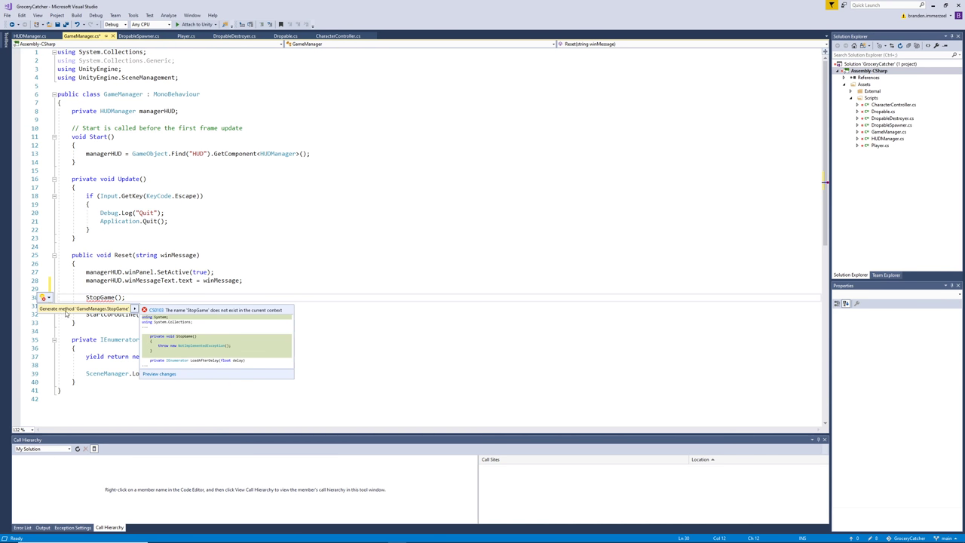
pyautogui.click(64, 312)
pyautogui.scroll(-2, 141, 327)
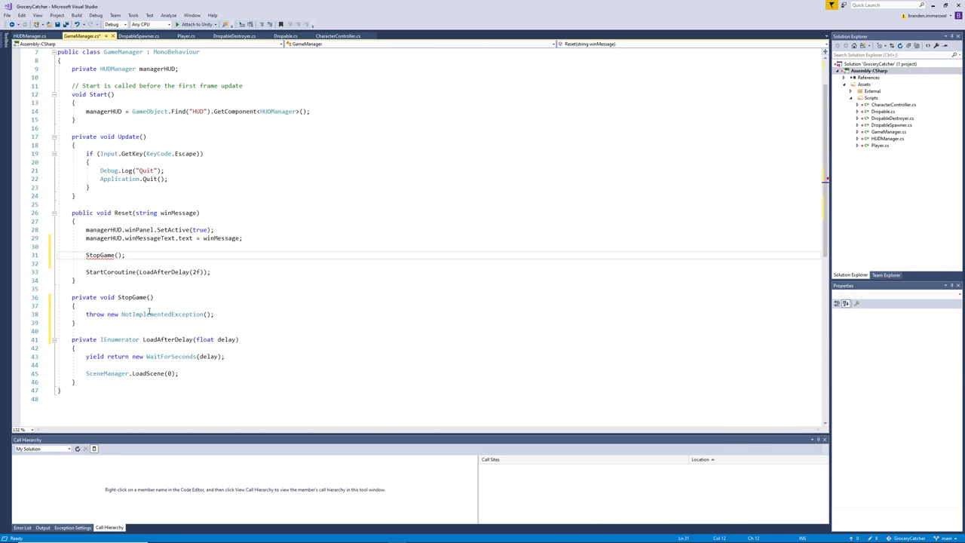
# Delete the placeholder NotImplementedException line from the StopGame method body.
pyautogui.click(93, 297)
pyautogui.moveTo(217, 314); pyautogui.dragTo(86, 313)
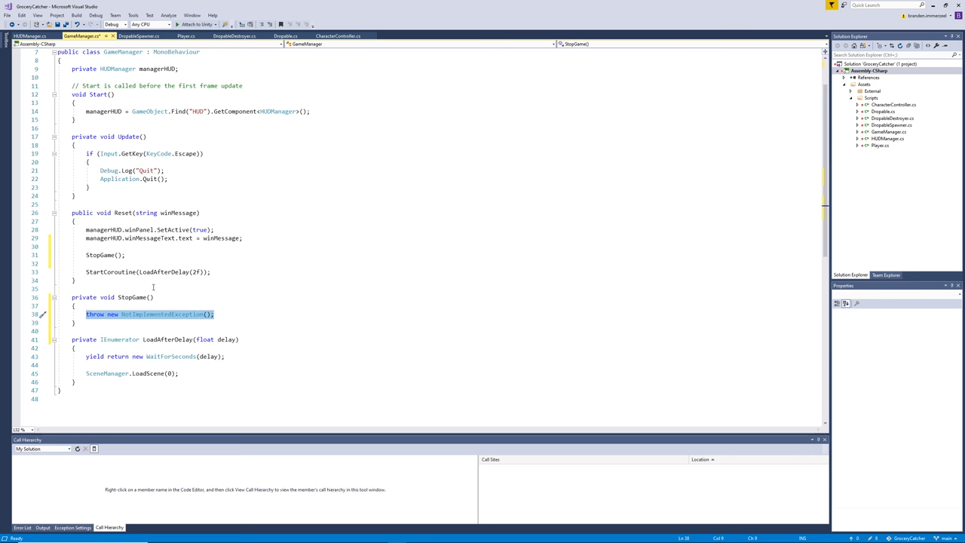
pyautogui.press('BackSpace')
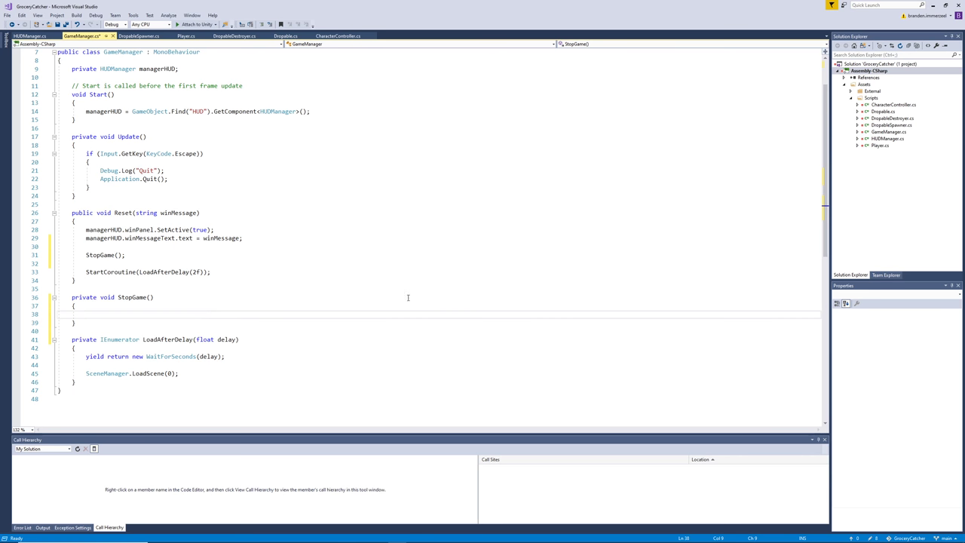
# Start a Rigidbody[] array declaration named rigidbodies inside StopGame, followed by an equals sign.
pyautogui.write('Rigi')
pyautogui.press('Tab')
pyautogui.write('[]')
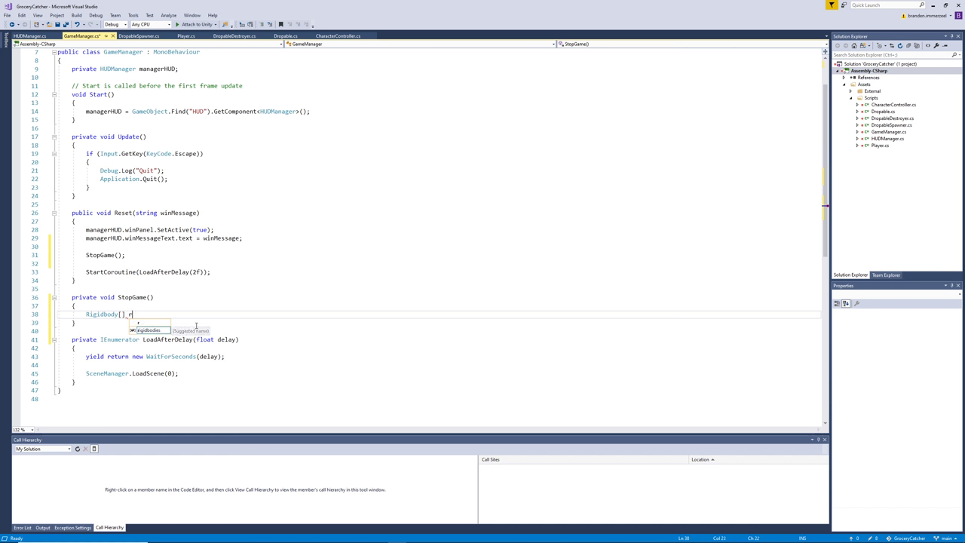
pyautogui.write('rgid')
pyautogui.press('BackSpace')
pyautogui.press('BackSpace')
pyautogui.press('BackSpace')
pyautogui.write('igidbodies = ')
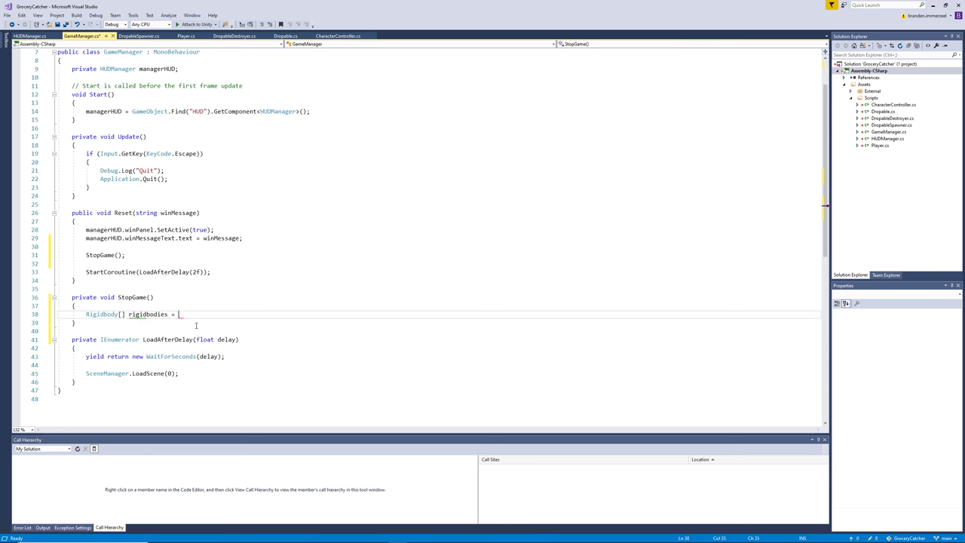
# Complete the rigidbodies assignment with a FindObjectsOfType<>(); call, leaving its type argument empty.
pyautogui.write('Fig')
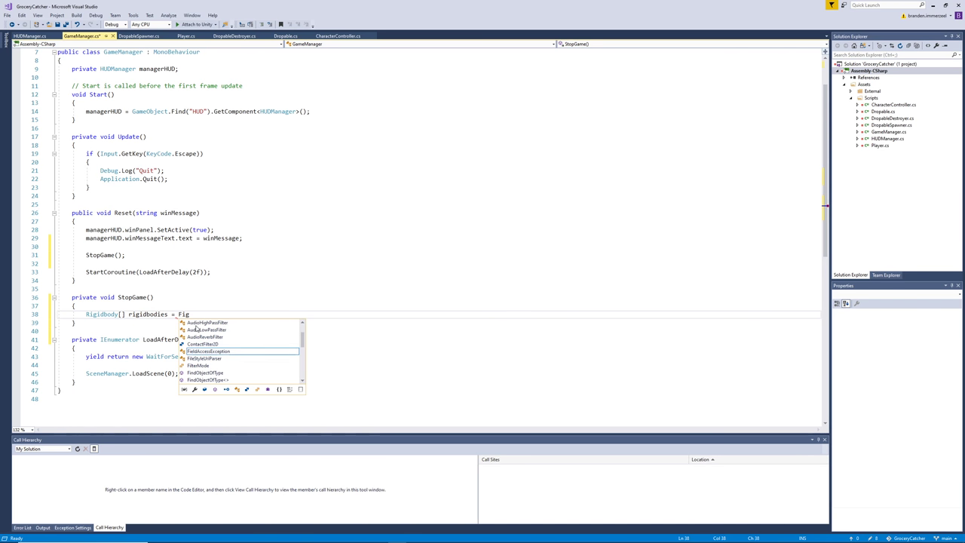
pyautogui.write('nd')
pyautogui.press('Down')
pyautogui.press('Down')
pyautogui.press('Down')
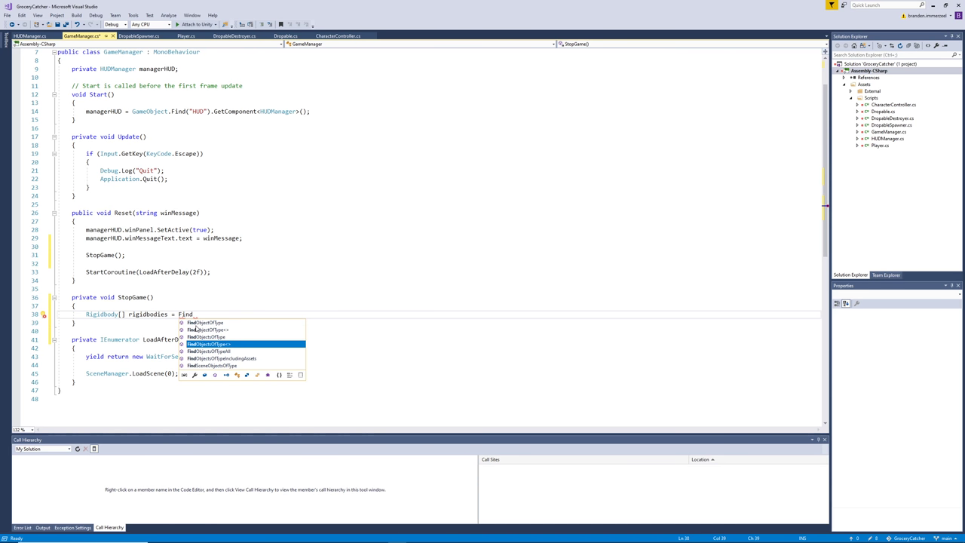
pyautogui.write('ObjectsOfType ')
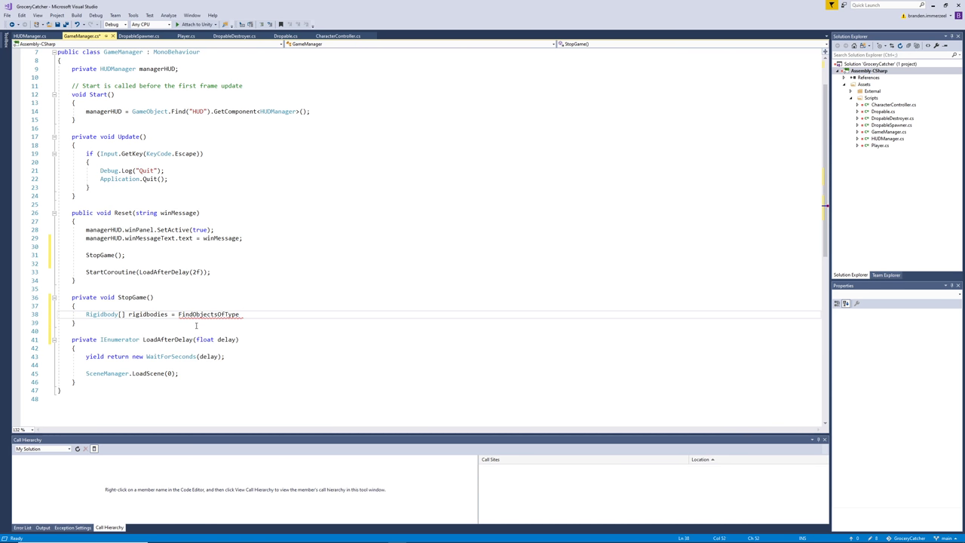
pyautogui.write('<>();')
pyautogui.press('Down')
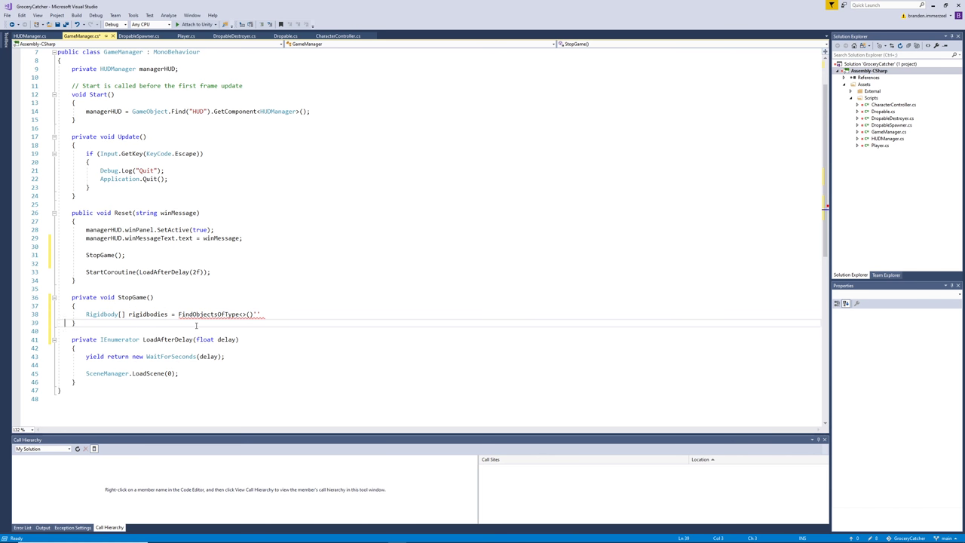
pyautogui.press('Left')
pyautogui.press('BackSpace')
pyautogui.press('BackSpace')
pyautogui.write(';')
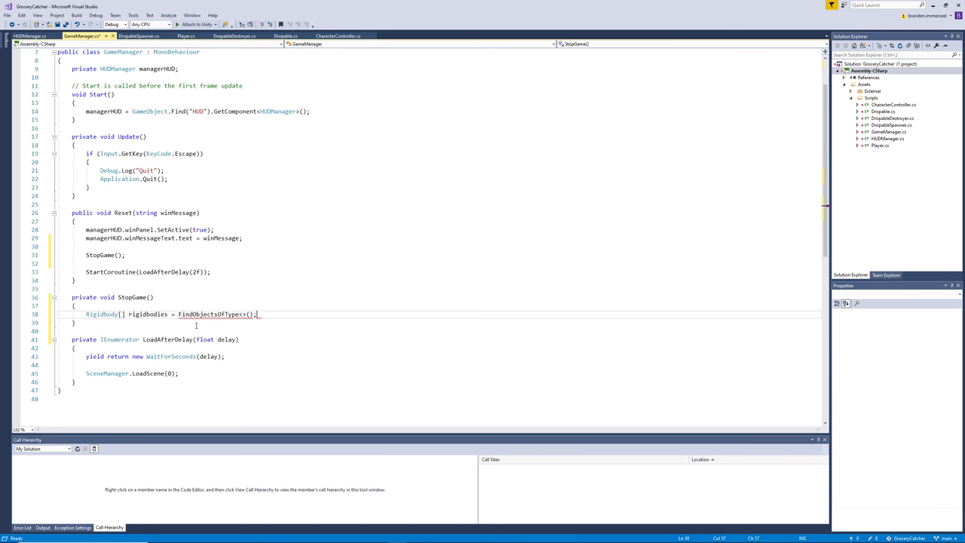
# Fill in Rigidbody as the type argument of the FindObjectsOfType call.
pyautogui.press('Left')
pyautogui.press('Left')
pyautogui.press('Left')
pyautogui.press('Left')
pyautogui.write('Rigidbody')
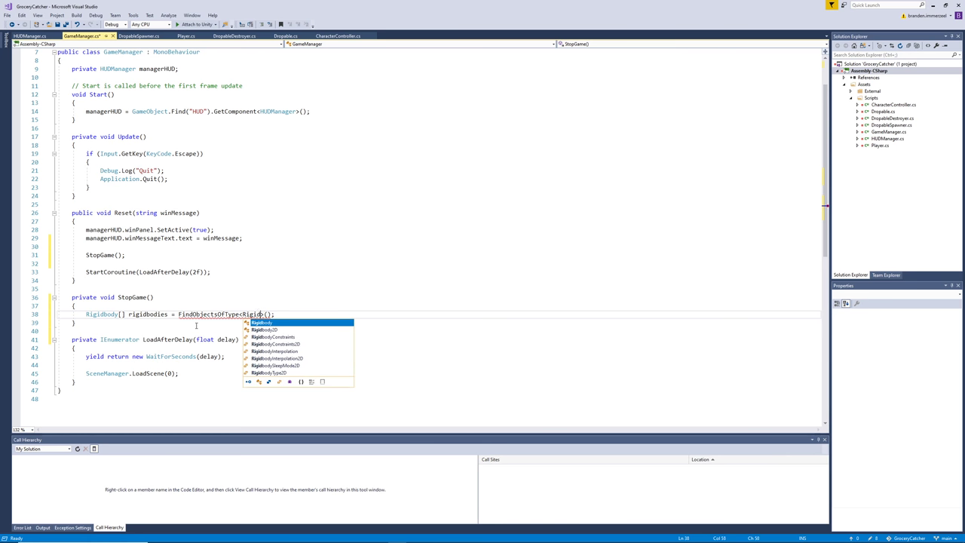
# Insert a foreach loop snippet on the line below the rigidbodies assignment in StopGame.
pyautogui.press('Right')
pyautogui.press('Right')
pyautogui.press('End')
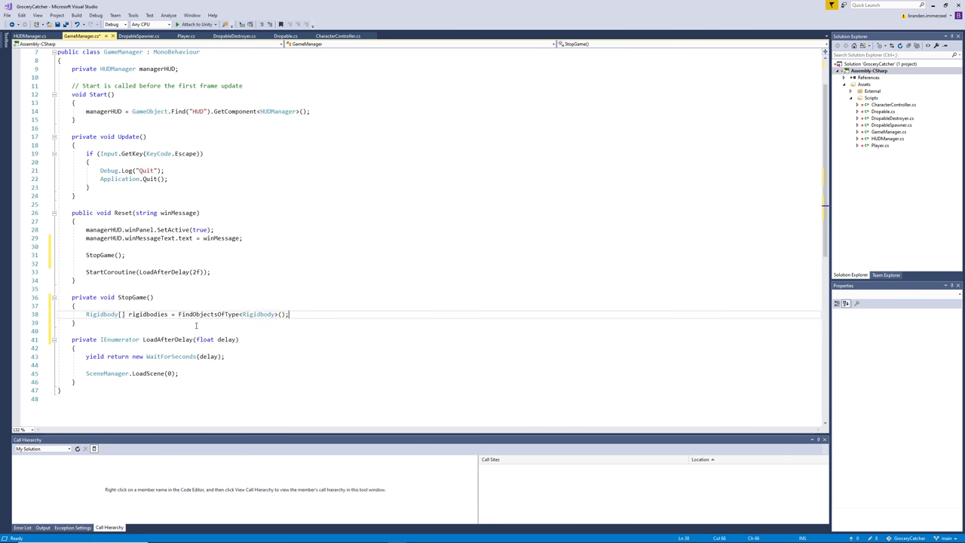
pyautogui.press('Return')
pyautogui.write('for')
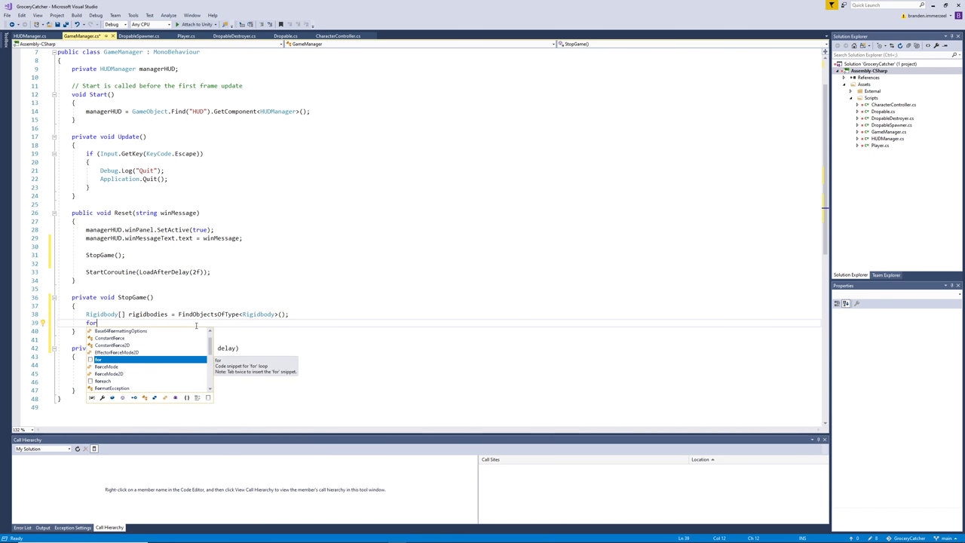
pyautogui.write('ea')
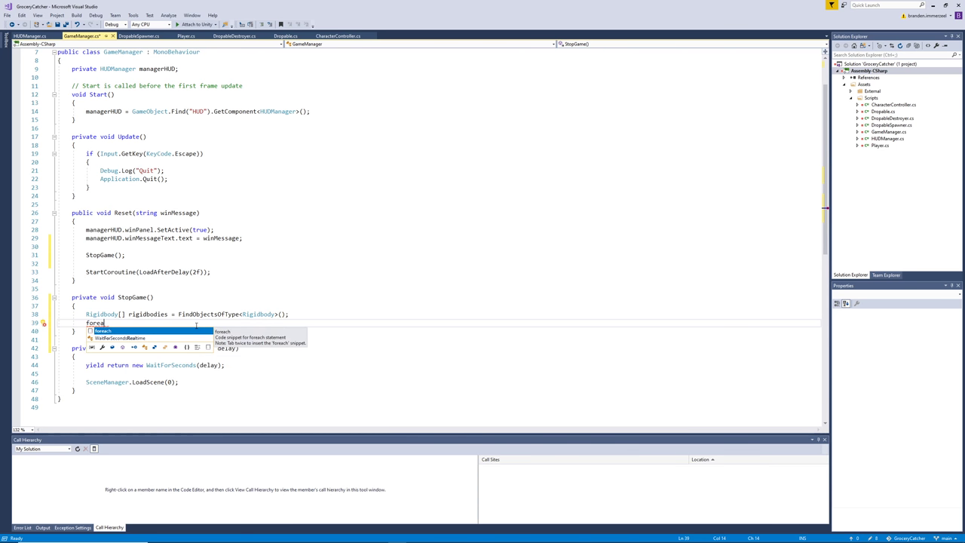
pyautogui.press('Tab')
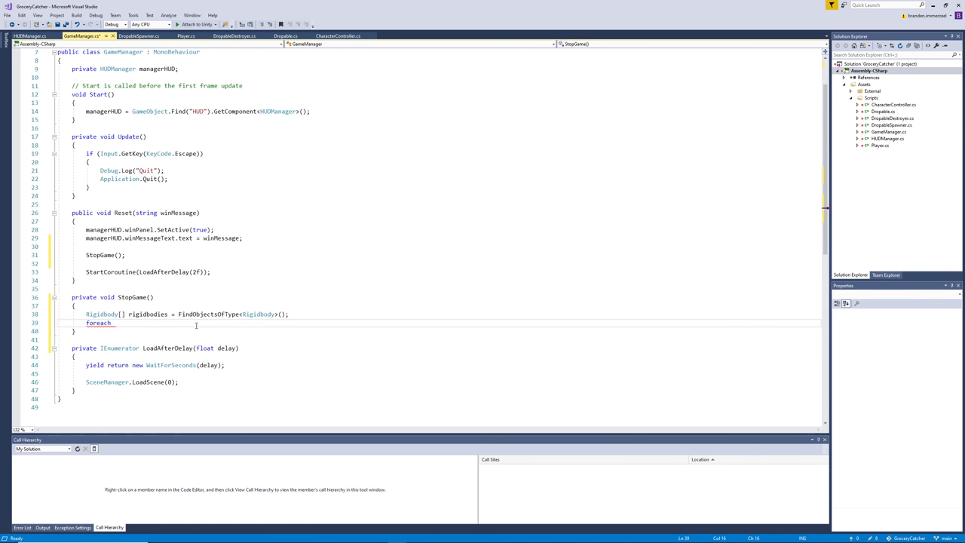
pyautogui.press('Tab')
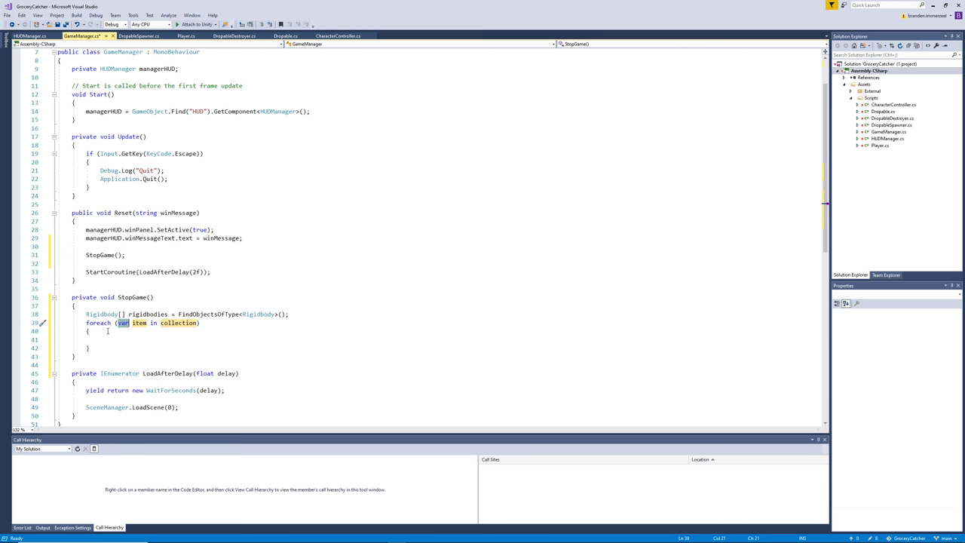
# Fill in the foreach header as Rigidbody rigid in rigidbodies and move into the loop body.
pyautogui.write('Rig')
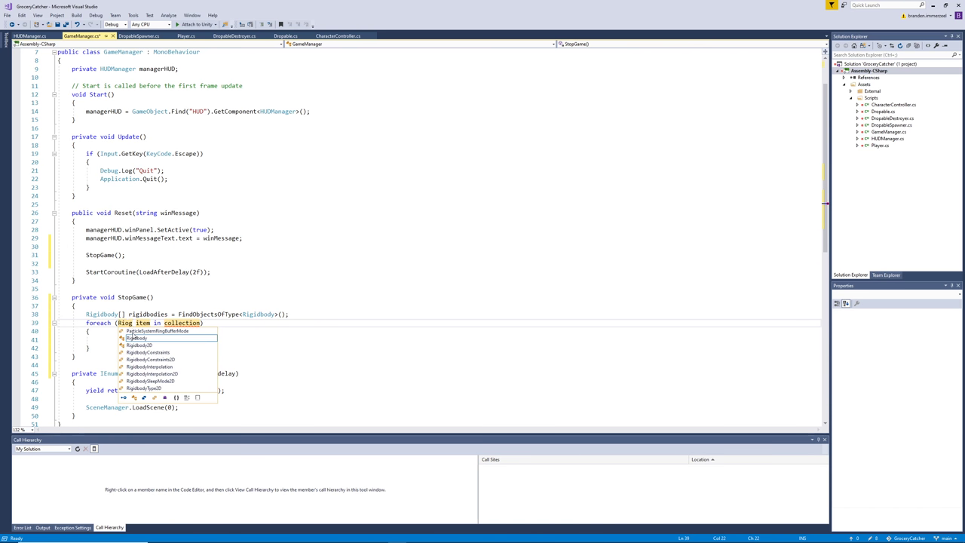
pyautogui.press('Tab')
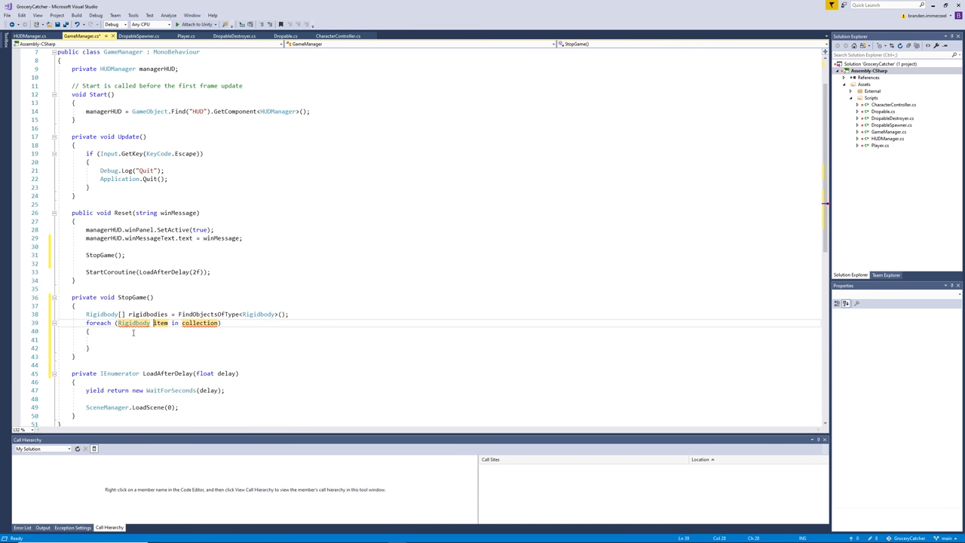
pyautogui.press('Tab')
pyautogui.press('BackSpace')
pyautogui.write('r')
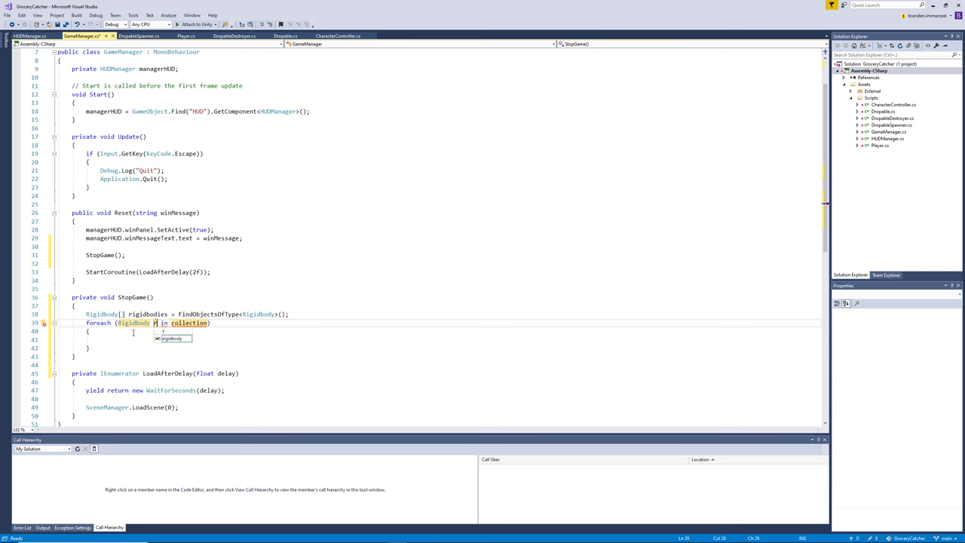
pyautogui.write('igid')
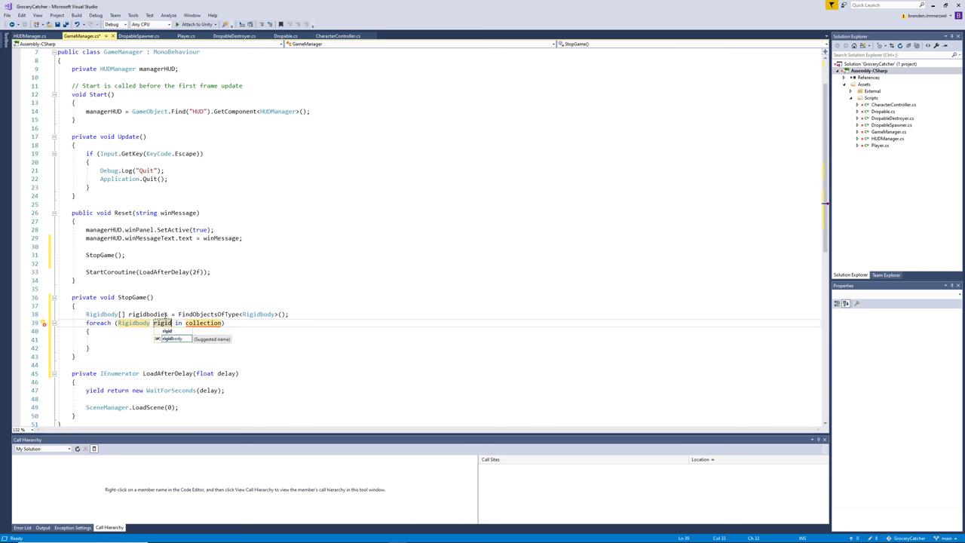
pyautogui.press('Tab')
pyautogui.write('rigidbodies')
pyautogui.press('Return')
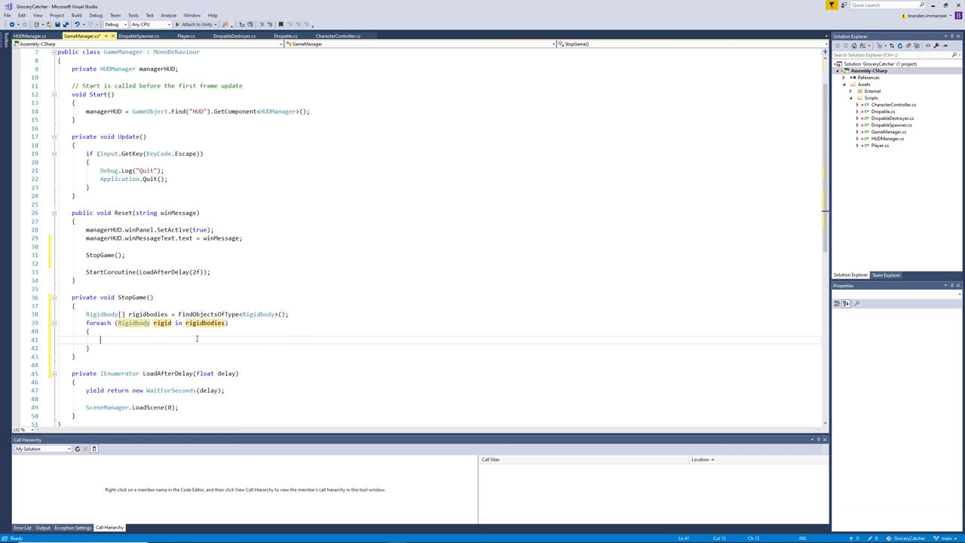
# Add rigid.isKinematic = true; inside the foreach loop body.
pyautogui.write('rigid.is')
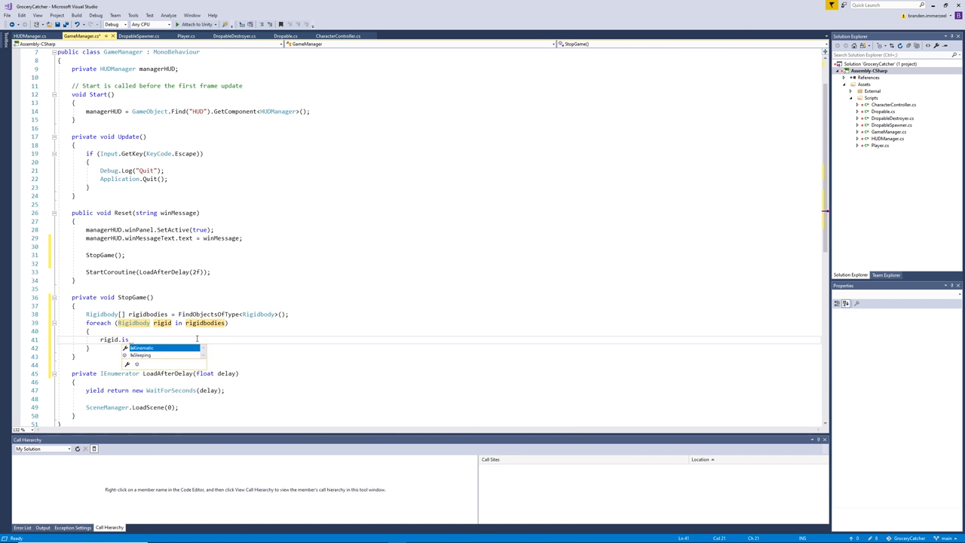
pyautogui.press('Tab')
pyautogui.write('= t')
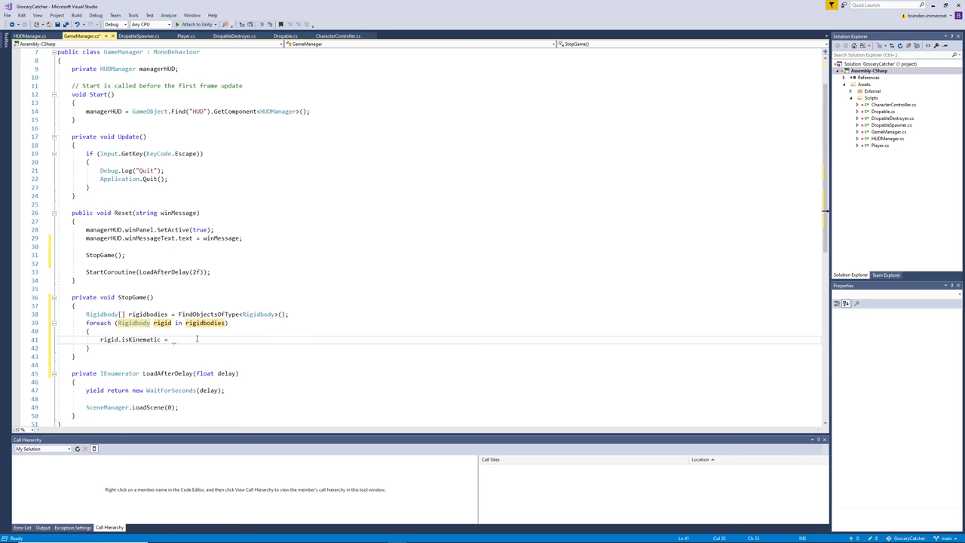
pyautogui.write('rue;')
# Below the foreach loop, after a blank line, add a GameObject.Find("DropableSpawner"); call.
pyautogui.press('Up')
pyautogui.press('Down')
pyautogui.press('Down')
pyautogui.press('Return')
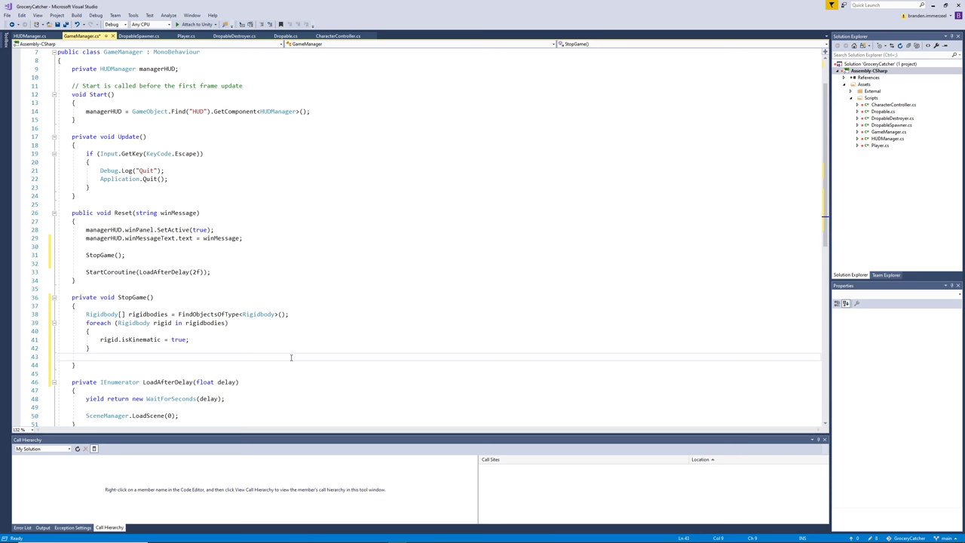
pyautogui.press('Return')
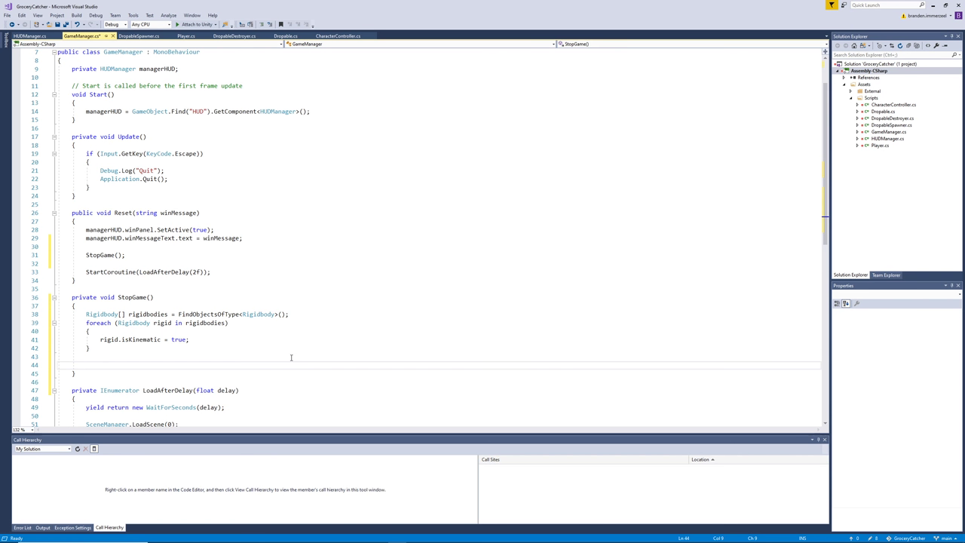
pyautogui.write('GameObject.Fin')
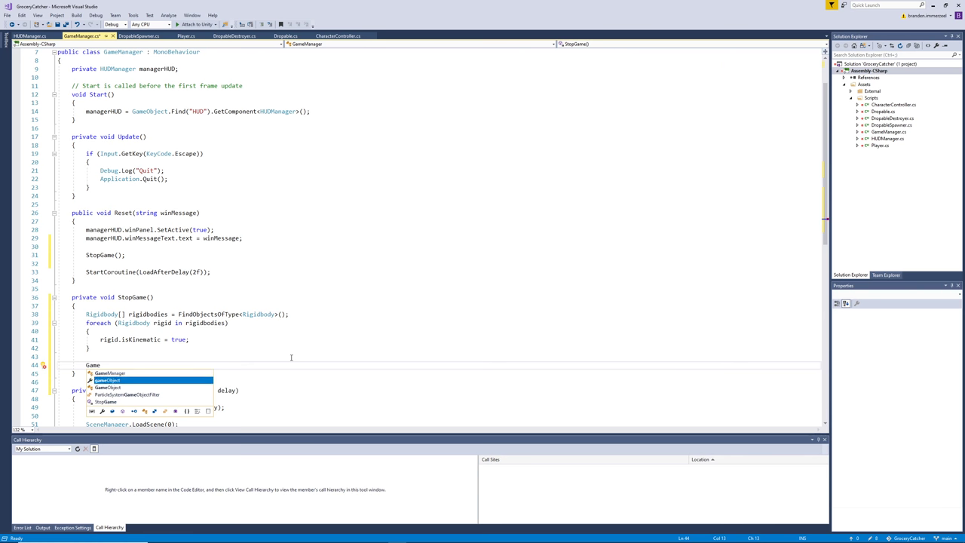
pyautogui.write("d()'")
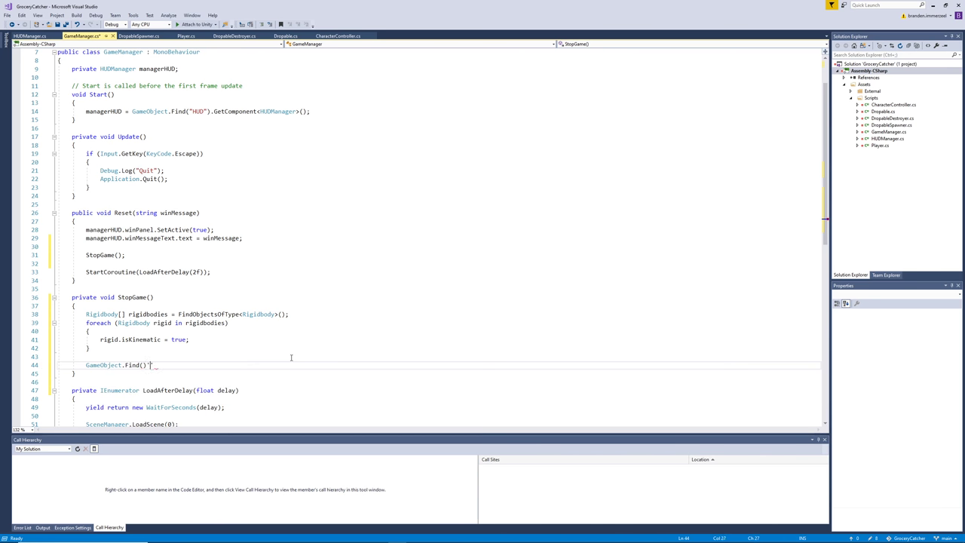
pyautogui.press('BackSpace')
pyautogui.write(';')
pyautogui.write('"')
pyautogui.write('Dropabl')
pyautogui.write('eSpawne')
pyautogui.write('r')
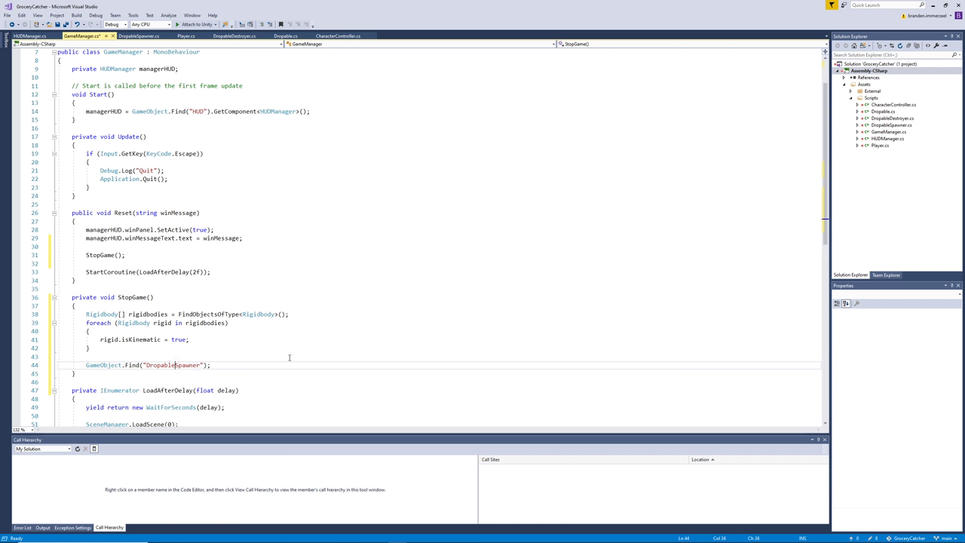
# Append .SetActive(false) to the DropableSpawner Find call and start a new line below it.
pyautogui.click(146, 365)
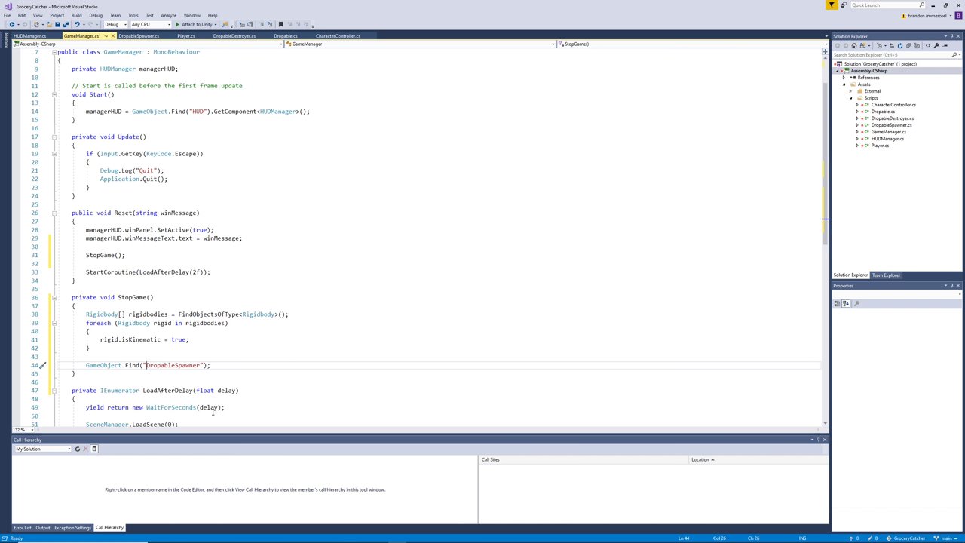
pyautogui.click(253, 366)
pyautogui.write('.Set')
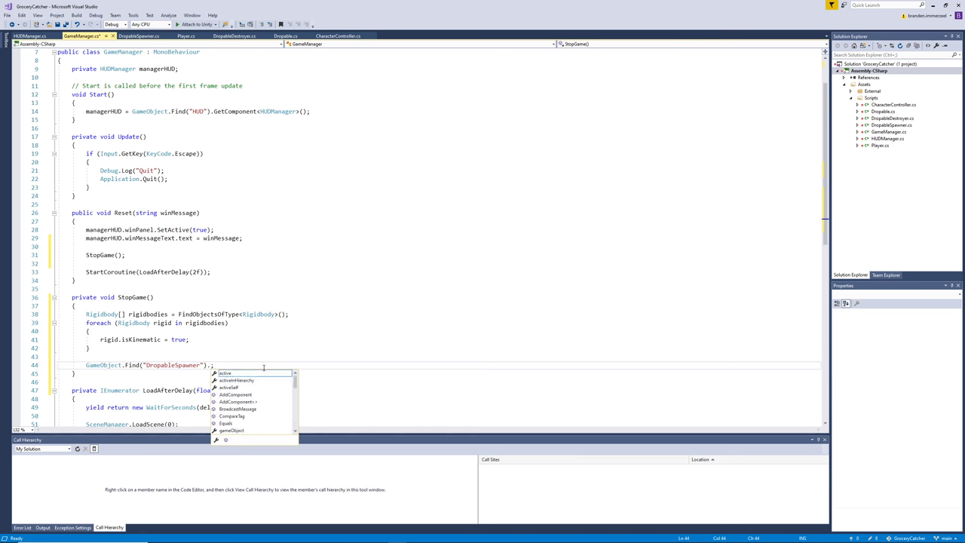
pyautogui.write('Ac')
pyautogui.press('Tab')
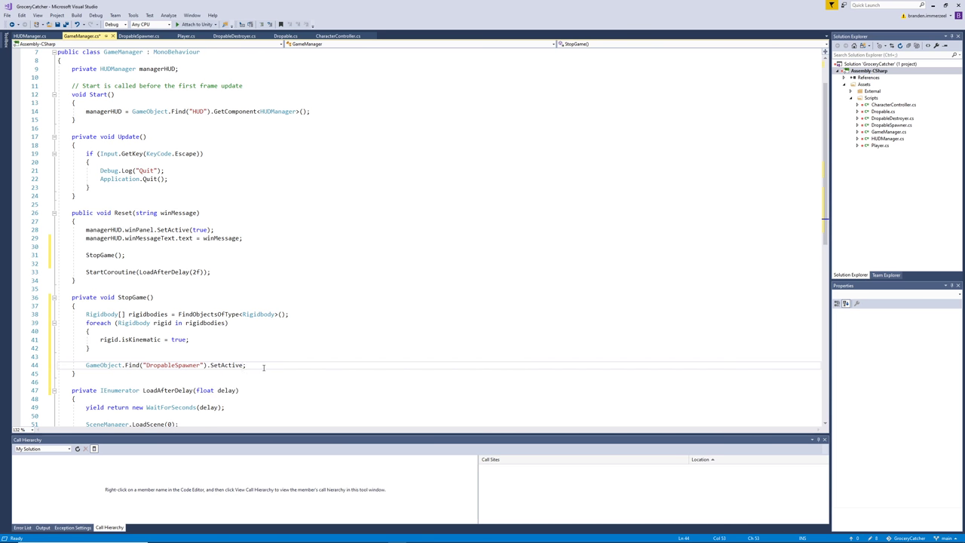
pyautogui.write('(false')
pyautogui.press('End')
pyautogui.press('Return')
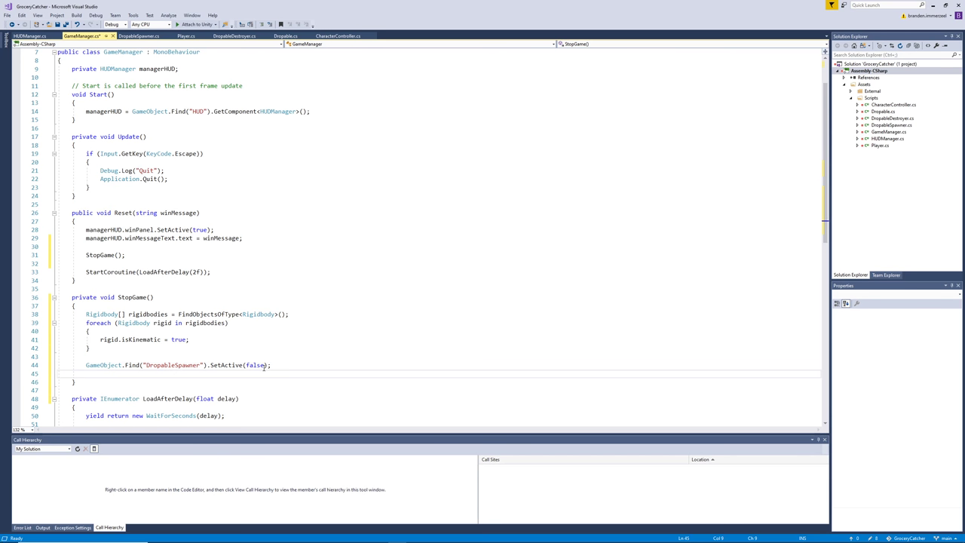
# Duplicate the DropableSpawner SetActive line directly below itself and remove the extra blank line.
pyautogui.moveTo(309, 362); pyautogui.dragTo(319, 357)
pyautogui.hotkey('ctrl', 'c')
pyautogui.click(305, 364)
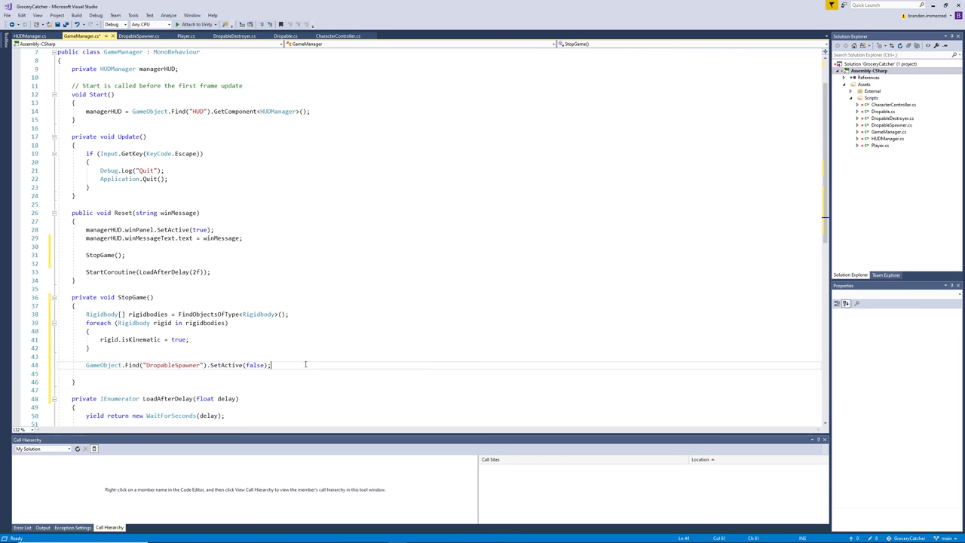
pyautogui.hotkey('ctrl', 'v')
pyautogui.hotkey('shift', 'Down')
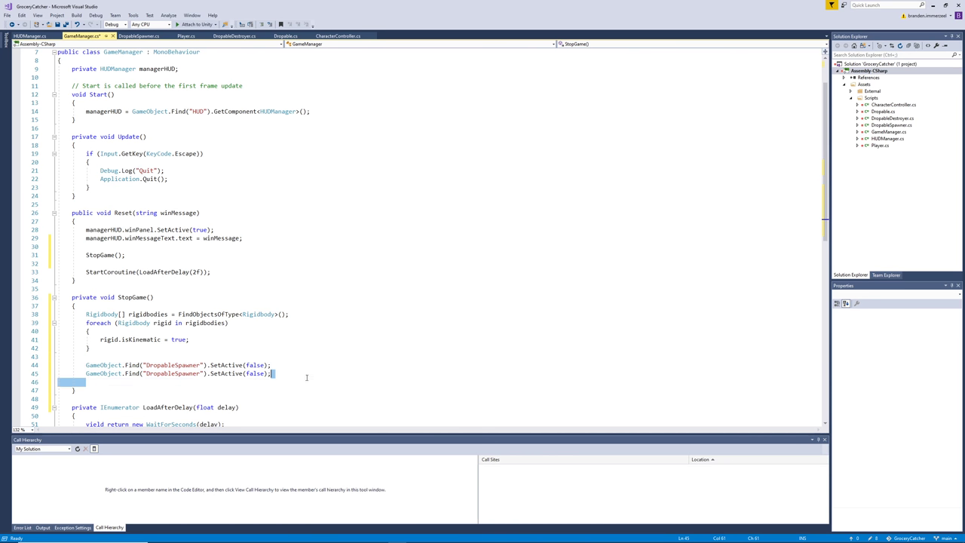
pyautogui.press('Delete')
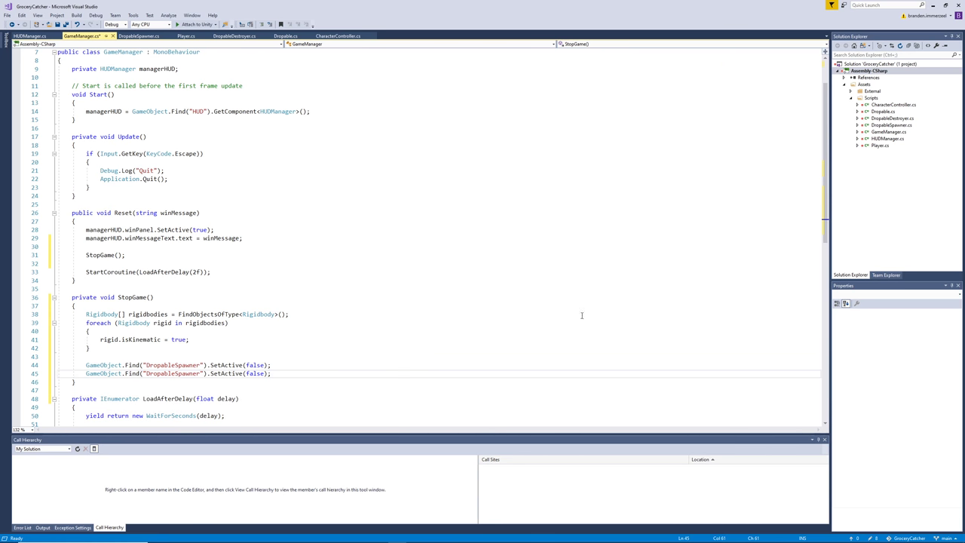
# In the duplicated line, change the object name to Player and replace the SetActive call with GetComponent<>();.
pyautogui.doubleClick(157, 373)
pyautogui.write('Player')
pyautogui.doubleClick(208, 373)
pyautogui.press('Left')
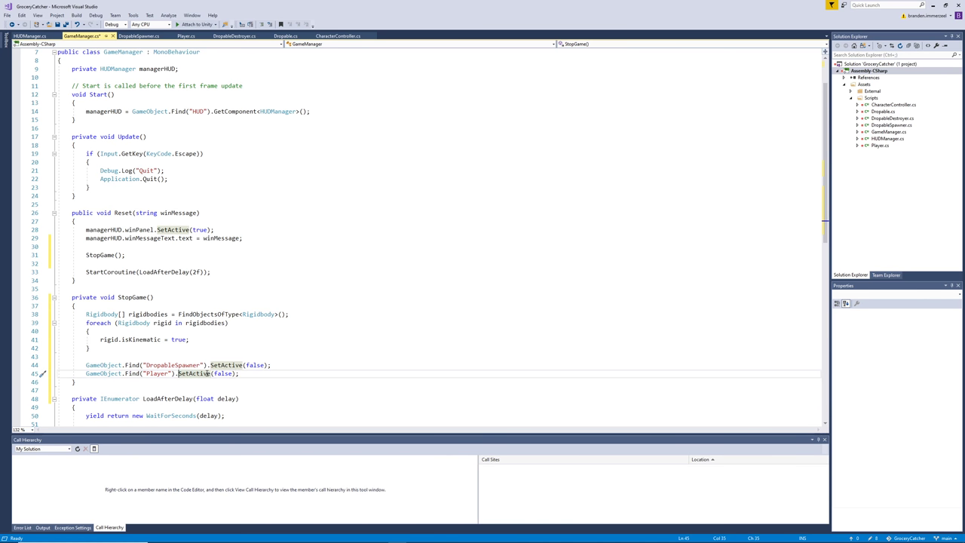
pyautogui.write('Get')
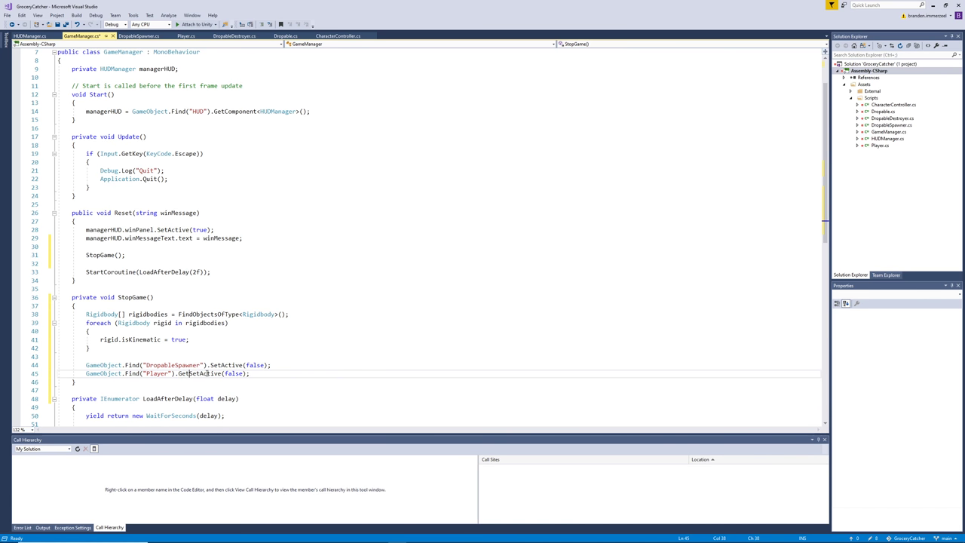
pyautogui.moveTo(249, 373); pyautogui.dragTo(177, 373)
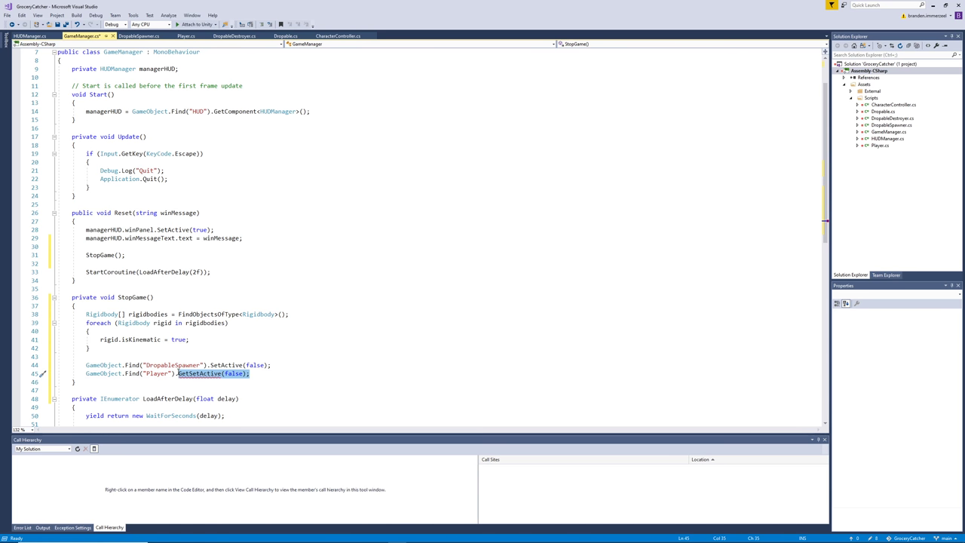
pyautogui.write('Get')
pyautogui.press('Tab')
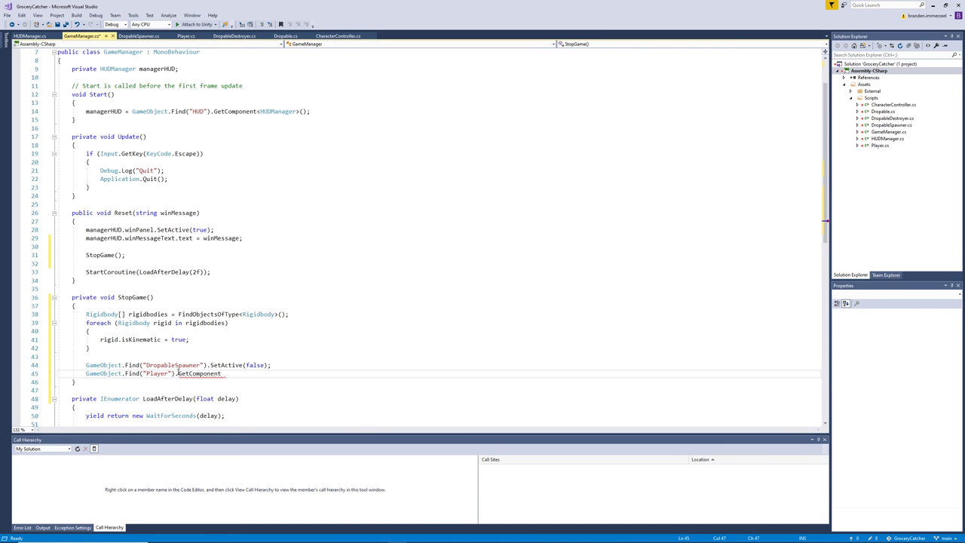
pyautogui.write('<')
pyautogui.write('>(')
# Fill in CharacterController as the type argument of the Player line's GetComponent call.
pyautogui.write('Cha')
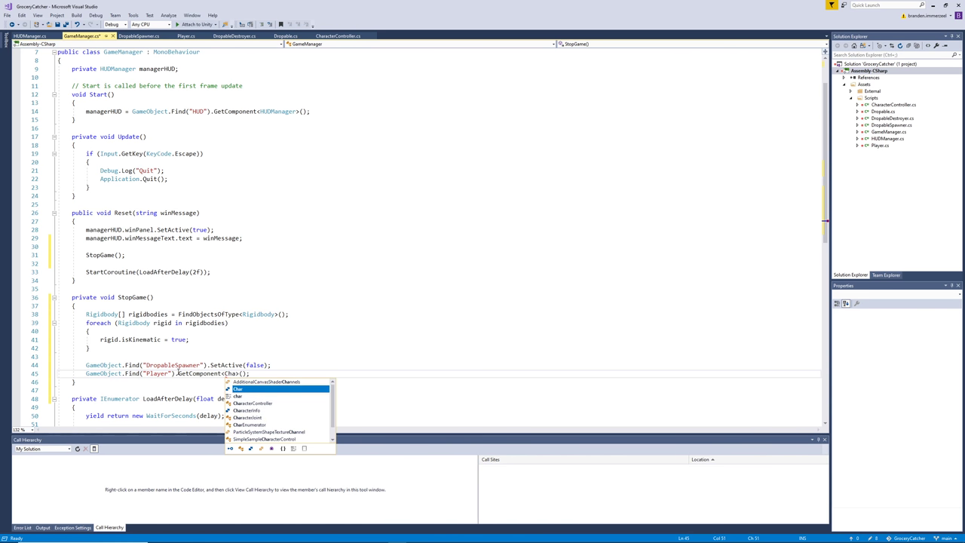
pyautogui.write('racterController')
pyautogui.press('Tab')
pyautogui.press('Right')
pyautogui.press('Right')
pyautogui.press('Right')
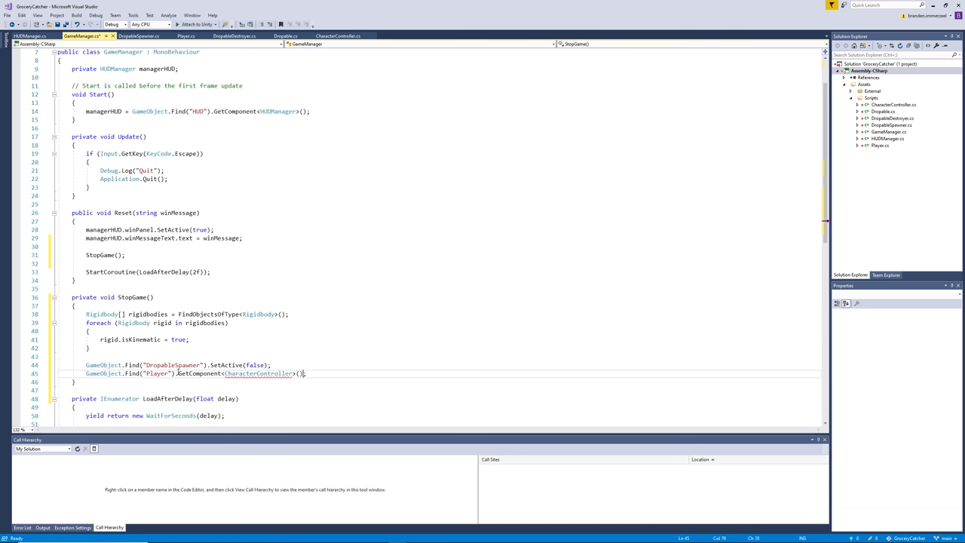
# Append .enabled = false; to the Player's CharacterController line and save the GameManager script.
pyautogui.write('.enabled = false')
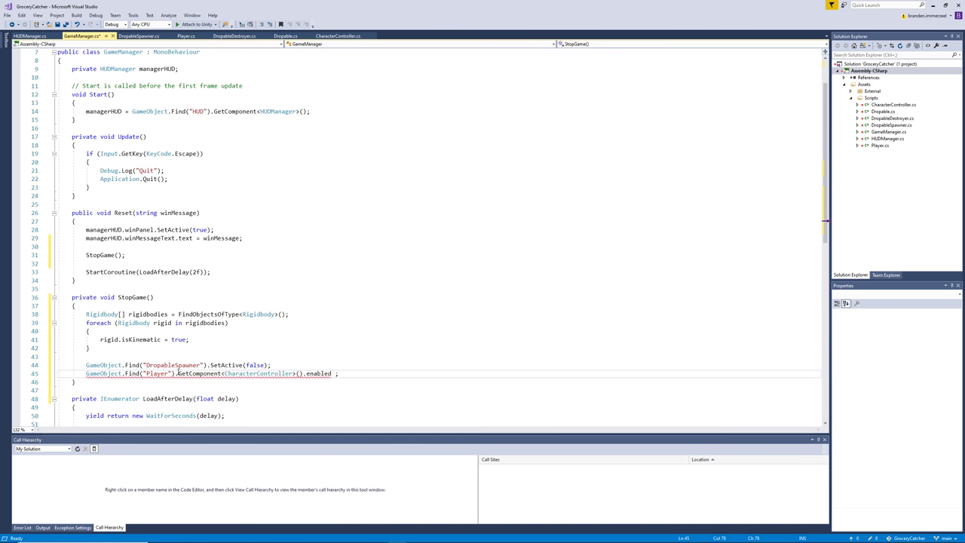
pyautogui.write(';')
pyautogui.hotkey('ctrl', 's')
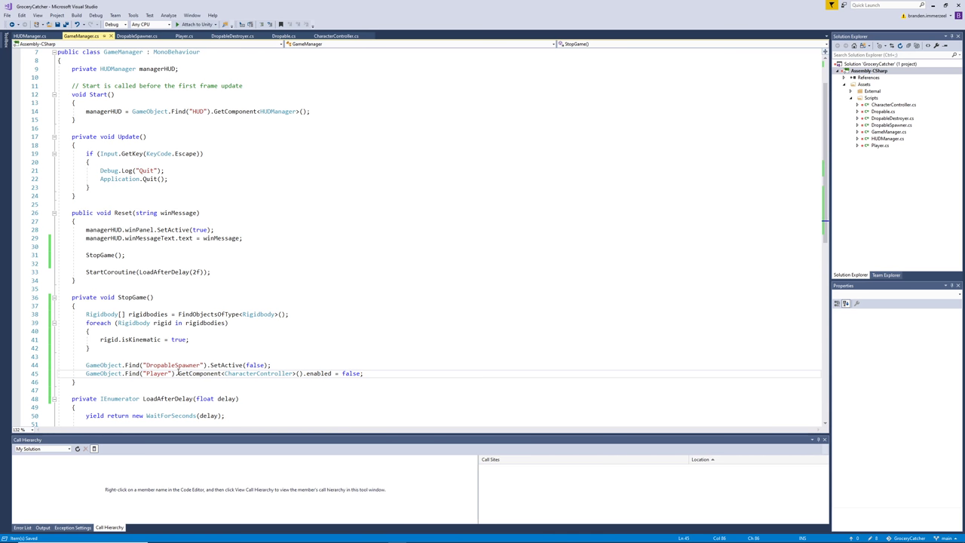
pyautogui.click(233, 353)
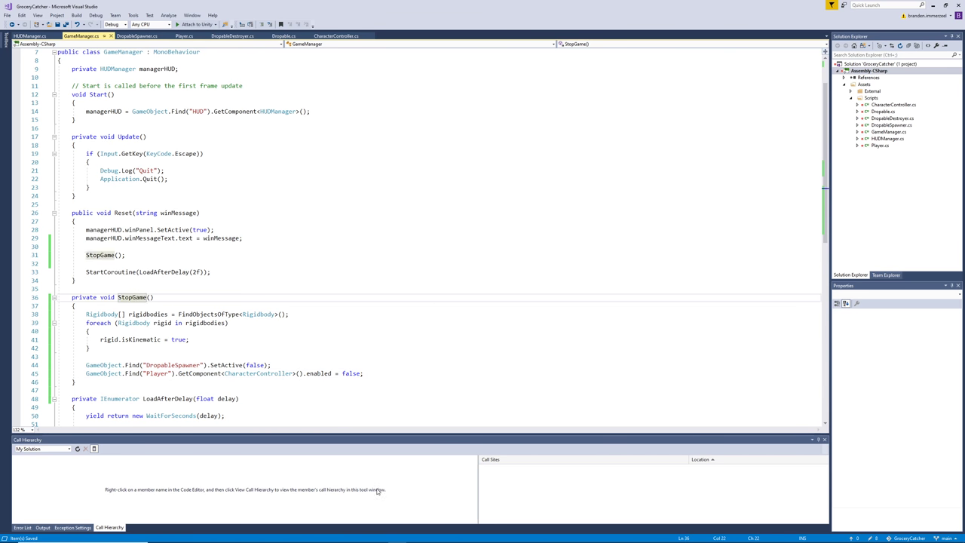
pyautogui.click(378, 535)
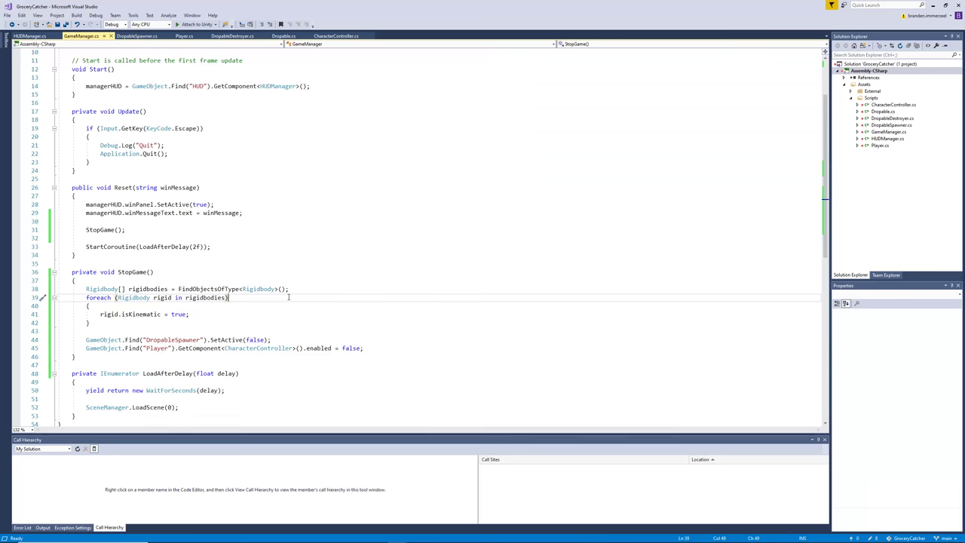
pyautogui.click(209, 340)
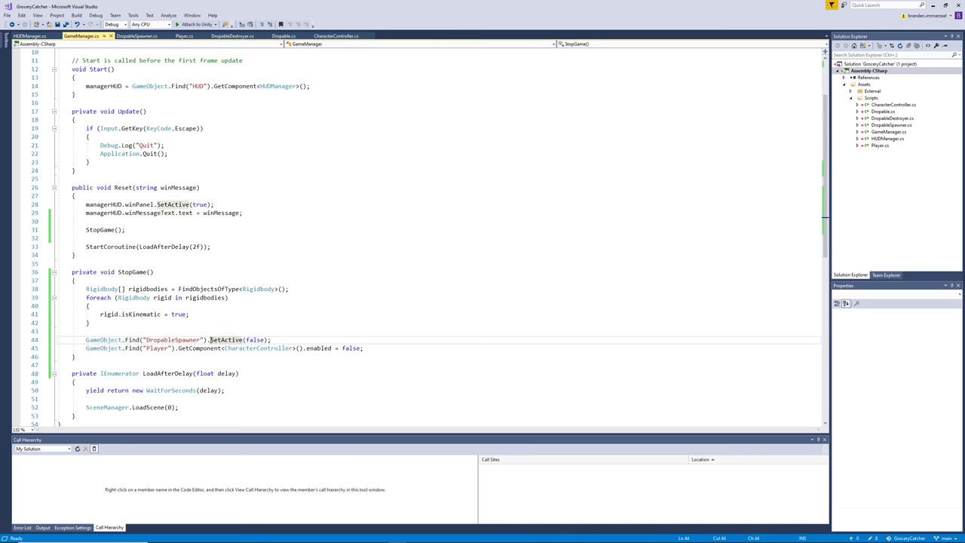
# Replace the DropableSpawner line's SetActive(false) call in StopGame with GetComponent<DropableSpawner>().
pyautogui.moveTo(209, 340); pyautogui.dragTo(263, 339)
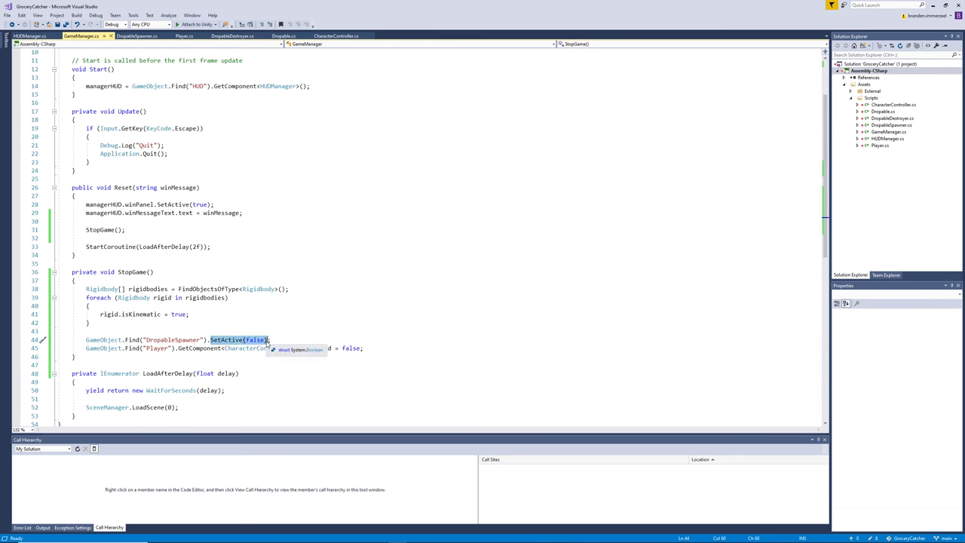
pyautogui.press('BackSpace')
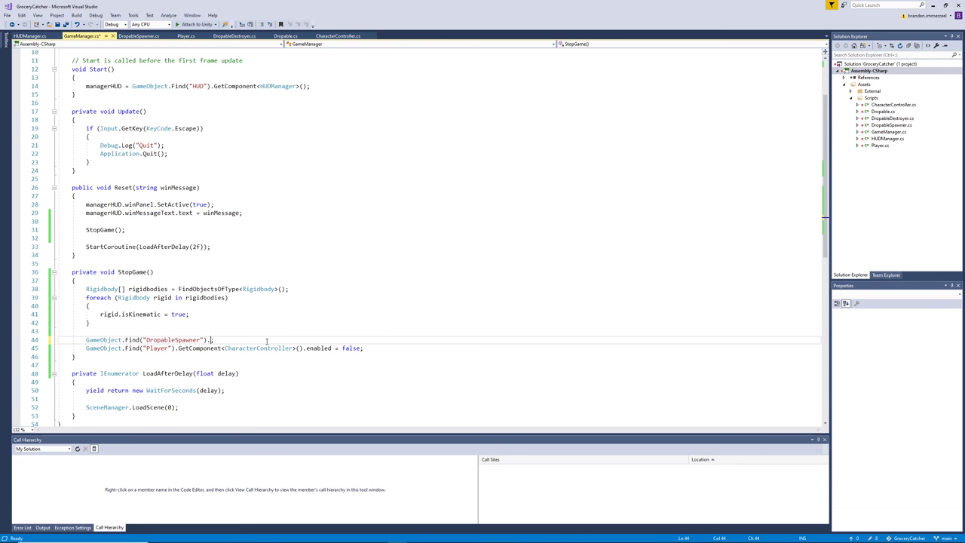
pyautogui.write('GetComponent<>(')
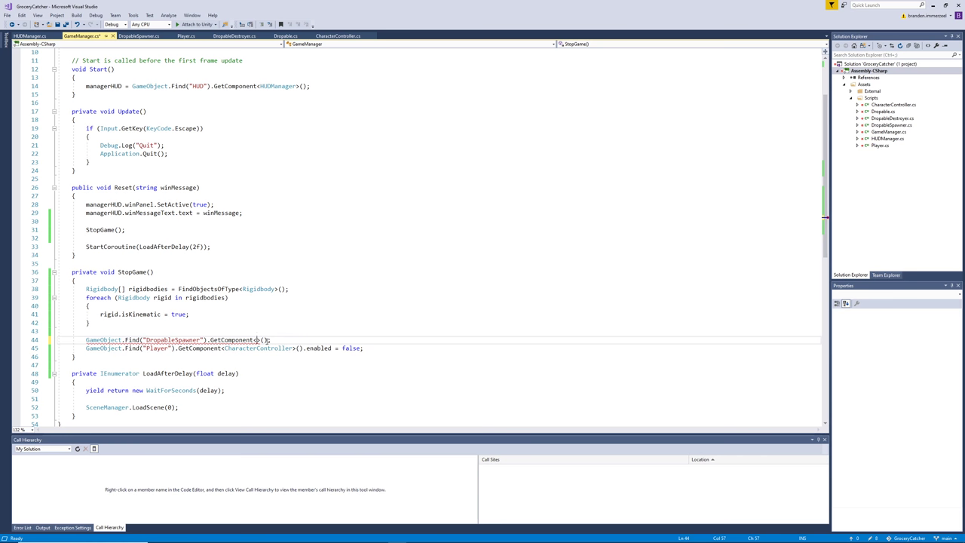
pyautogui.write('Drop')
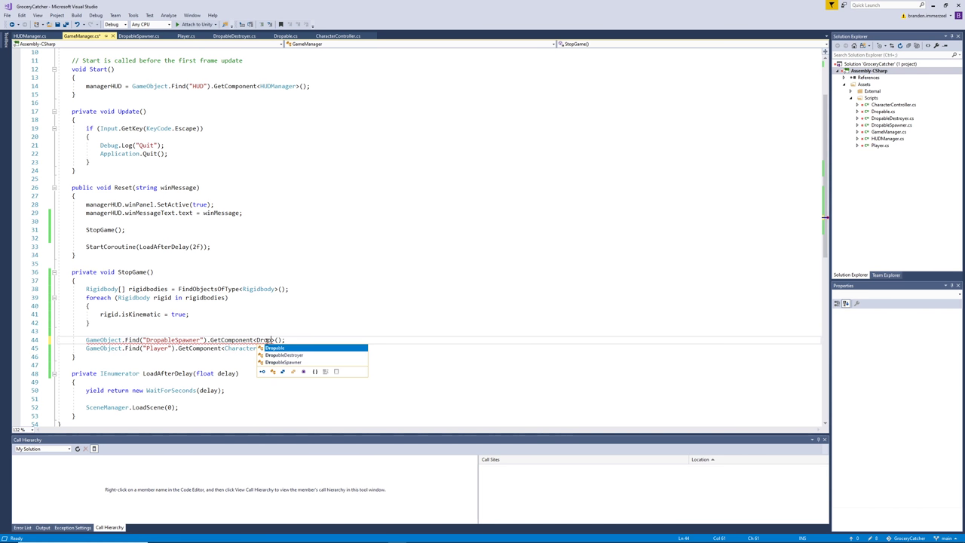
pyautogui.press('Down')
pyautogui.press('Down')
pyautogui.press('Tab')
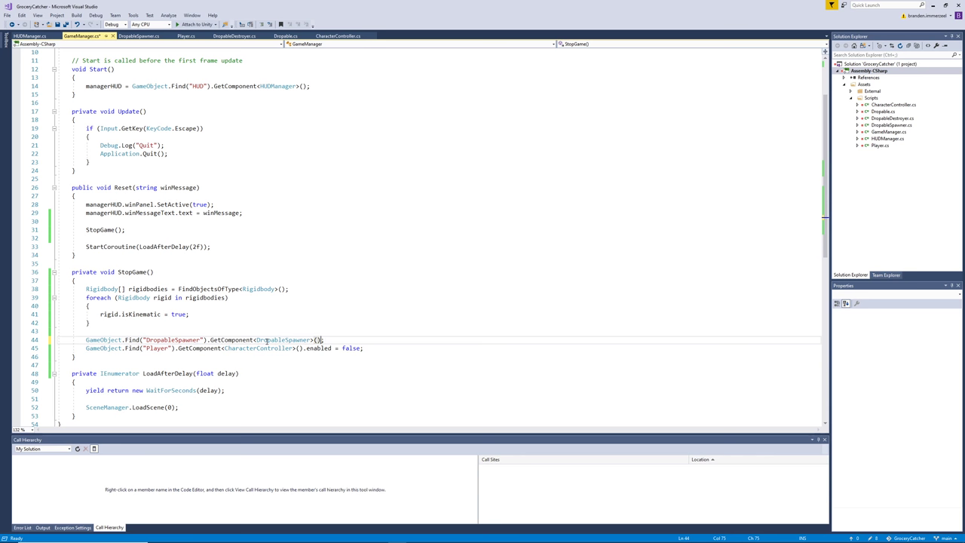
# Append .enabled = false; to the DropableSpawner component line and save the GameManager script.
pyautogui.write('.enabled;')
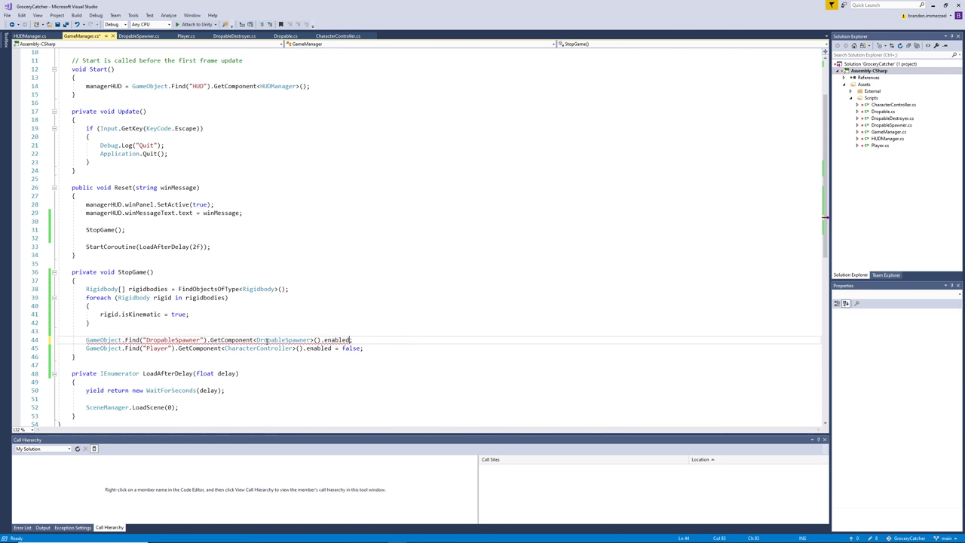
pyautogui.write('false')
pyautogui.click(241, 348)
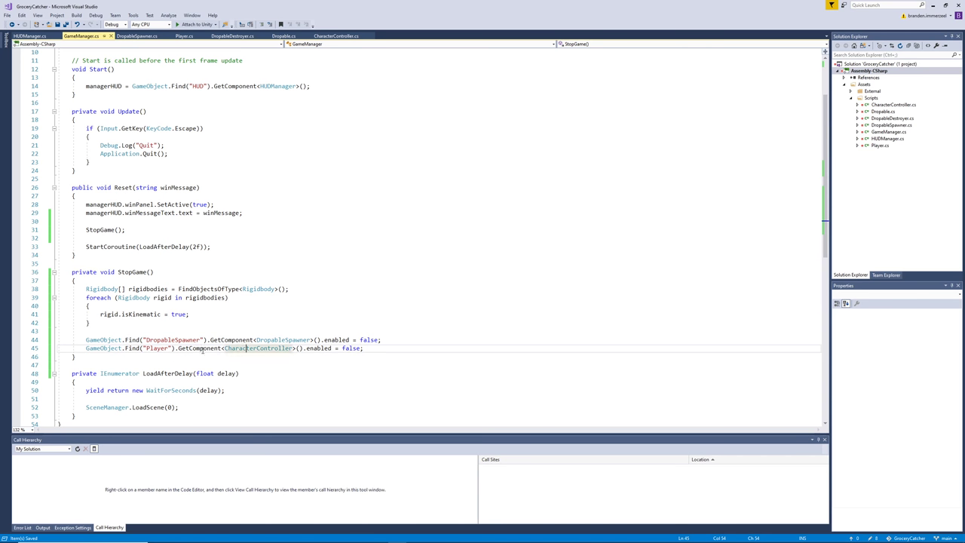
pyautogui.click(271, 348)
pyautogui.click(293, 339)
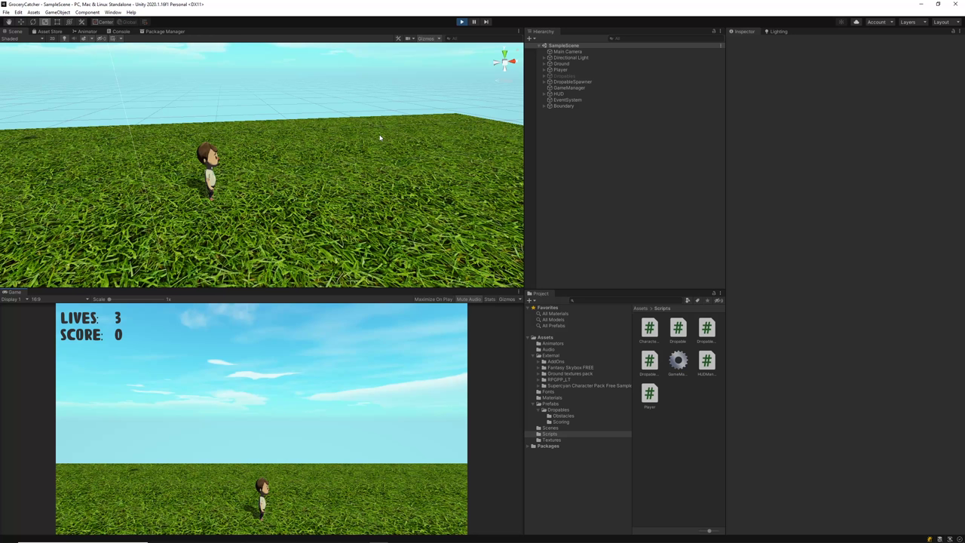
# Play-test the game in Unity, moving the player left and right until the lives run out and again after the restart.
pyautogui.press('Left')
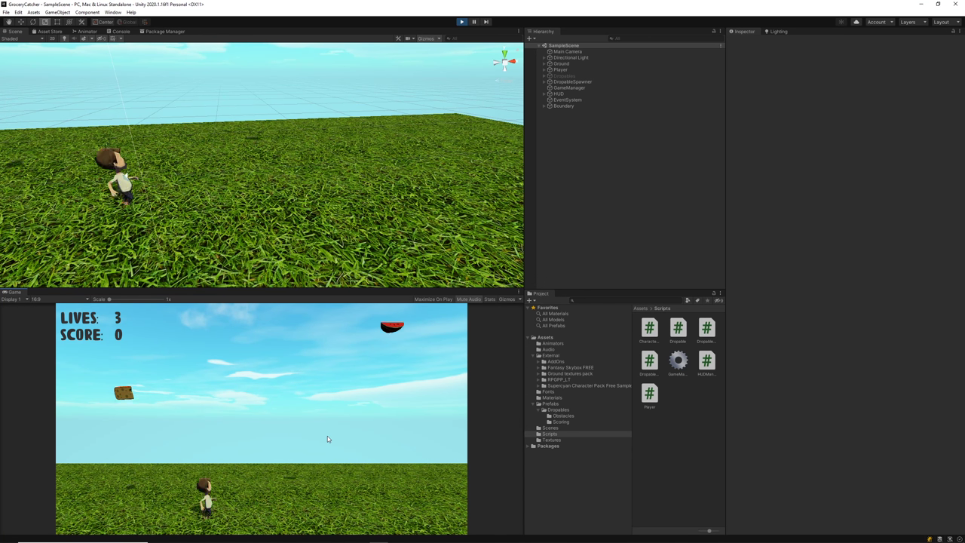
pyautogui.press('Right')
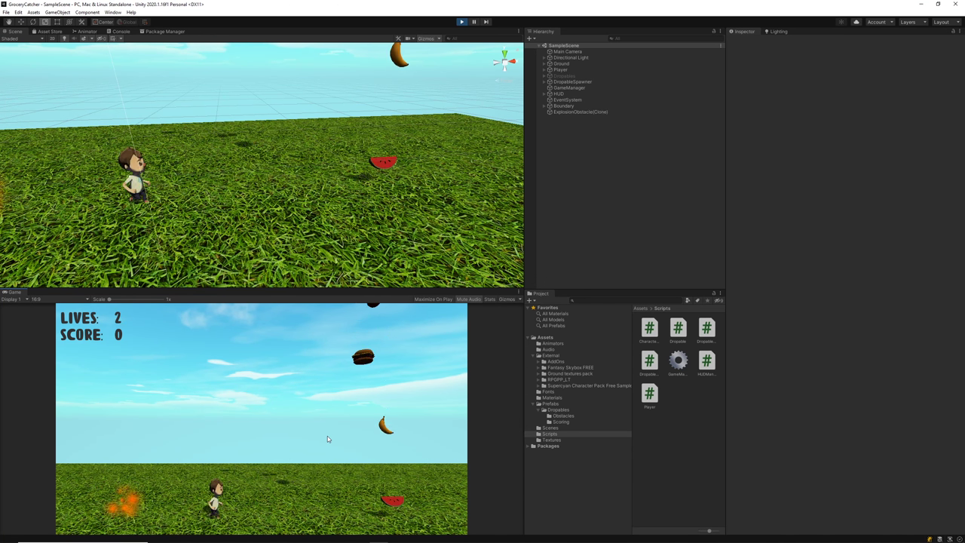
pyautogui.press('Right')
pyautogui.press('Left')
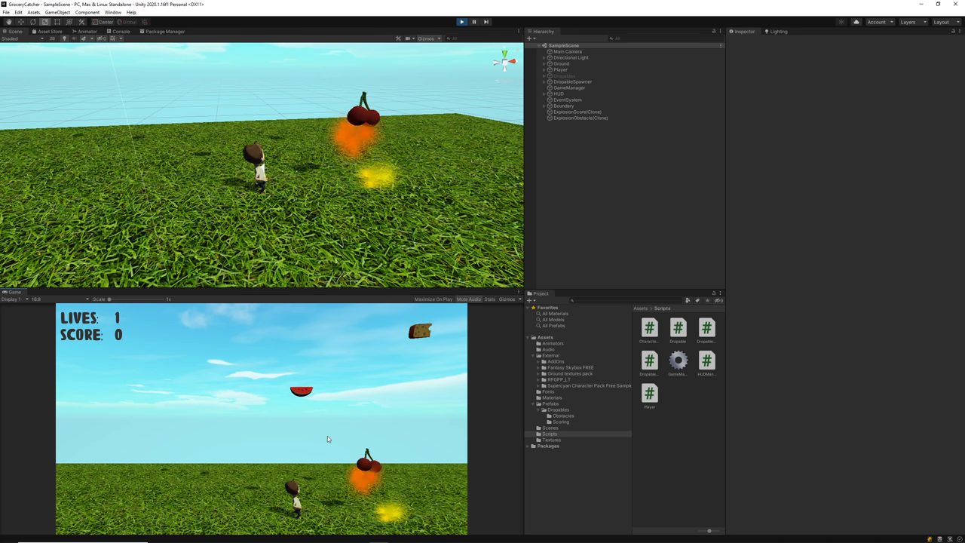
pyautogui.press('Right')
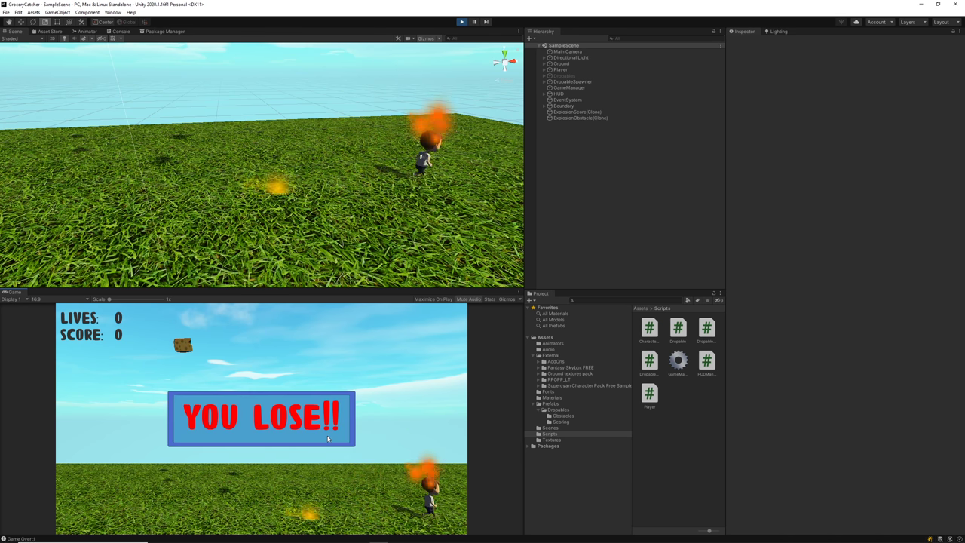
pyautogui.click(328, 437)
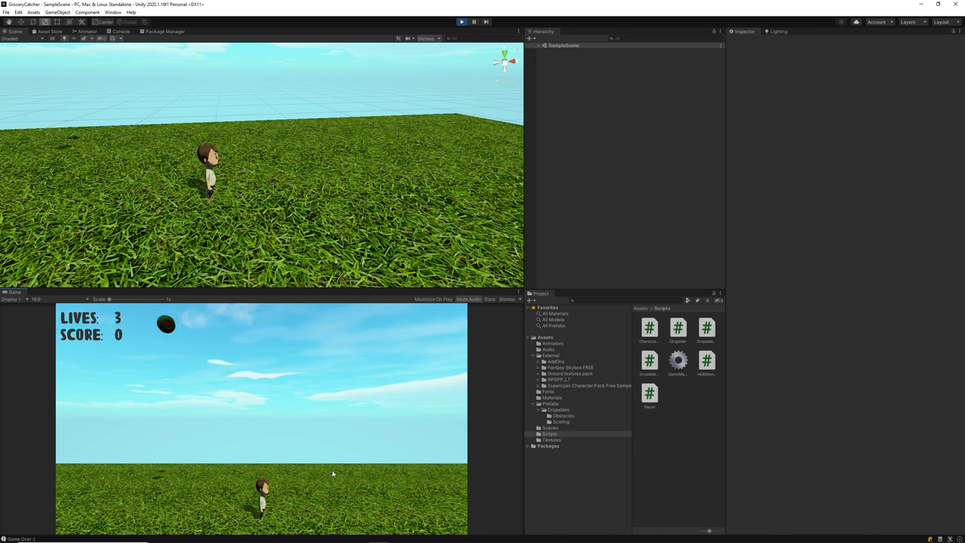
pyautogui.press('Left')
pyautogui.press('Left')
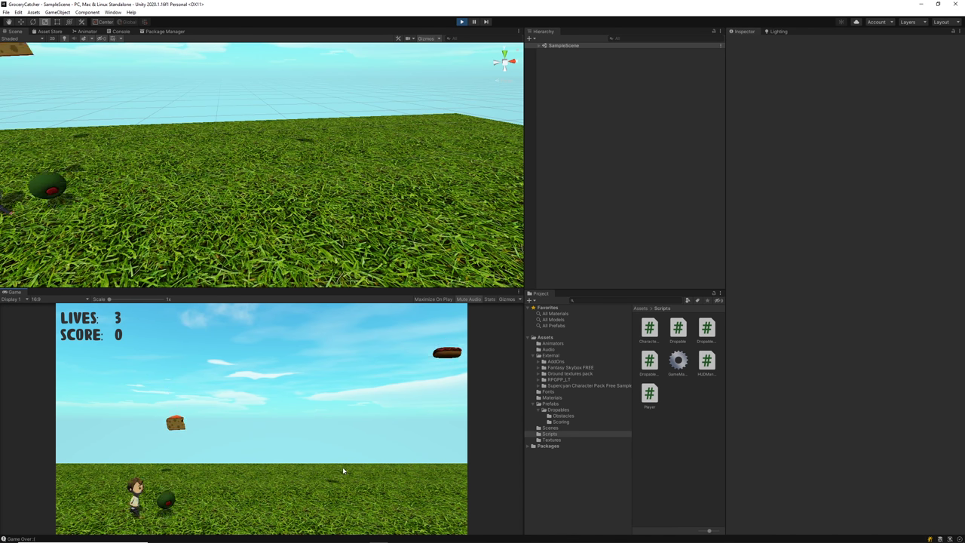
pyautogui.press('Right')
pyautogui.press('Left')
pyautogui.press('Right')
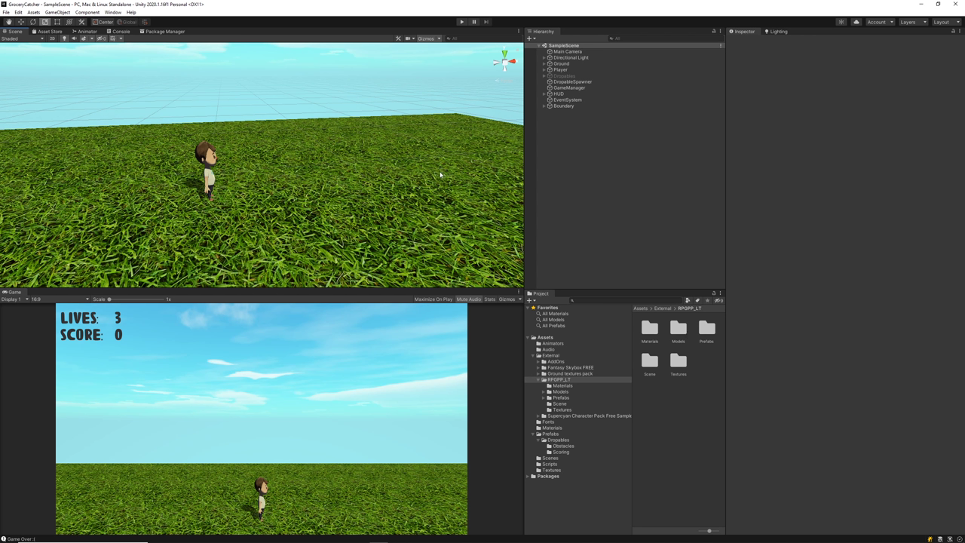
# Create an empty game object named Scenery in SampleScene.
pyautogui.rightClick(572, 134)
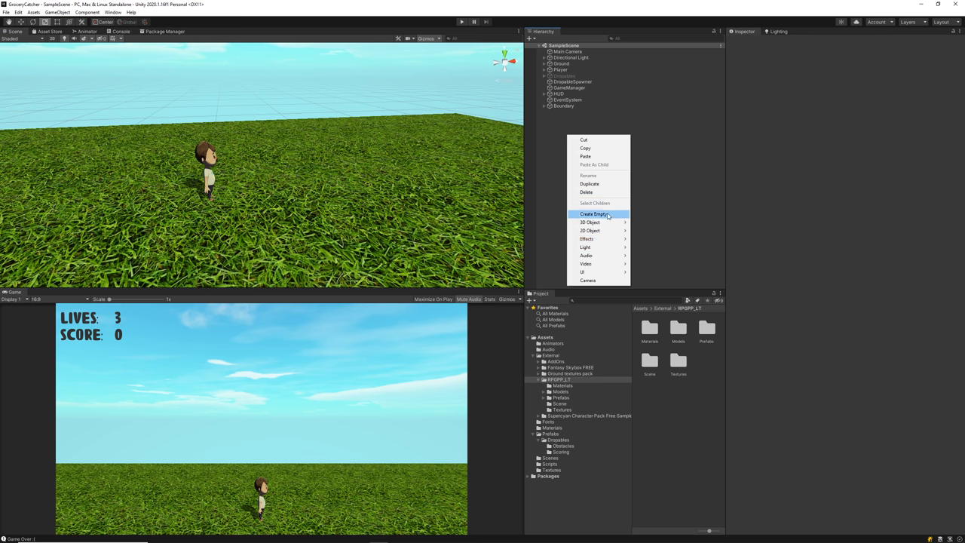
pyautogui.click(592, 214)
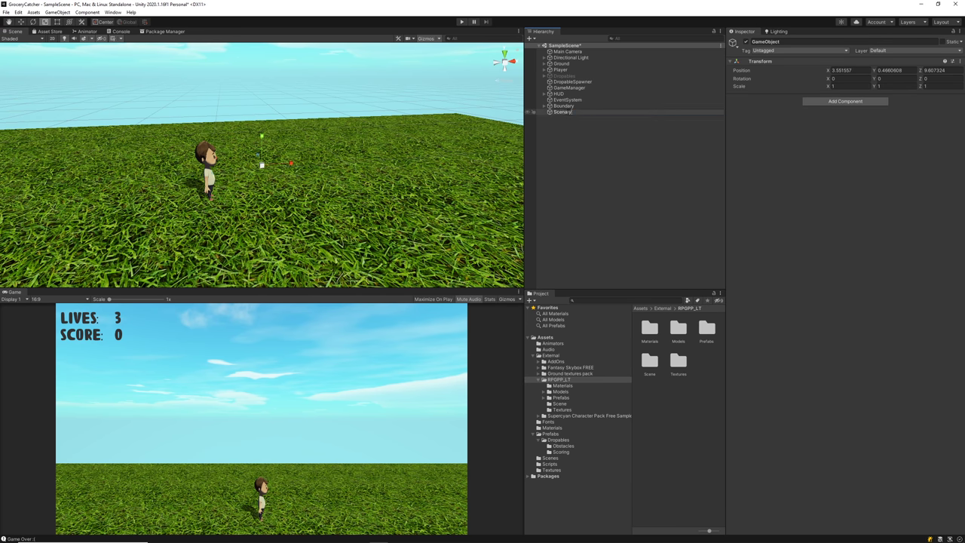
pyautogui.press('Return')
# Place the rpgpp_lt_wood_path_01a prefab on the grass near the player and nest it under Scenery.
pyautogui.doubleClick(706, 329)
pyautogui.doubleClick(707, 330)
pyautogui.doubleClick(678, 330)
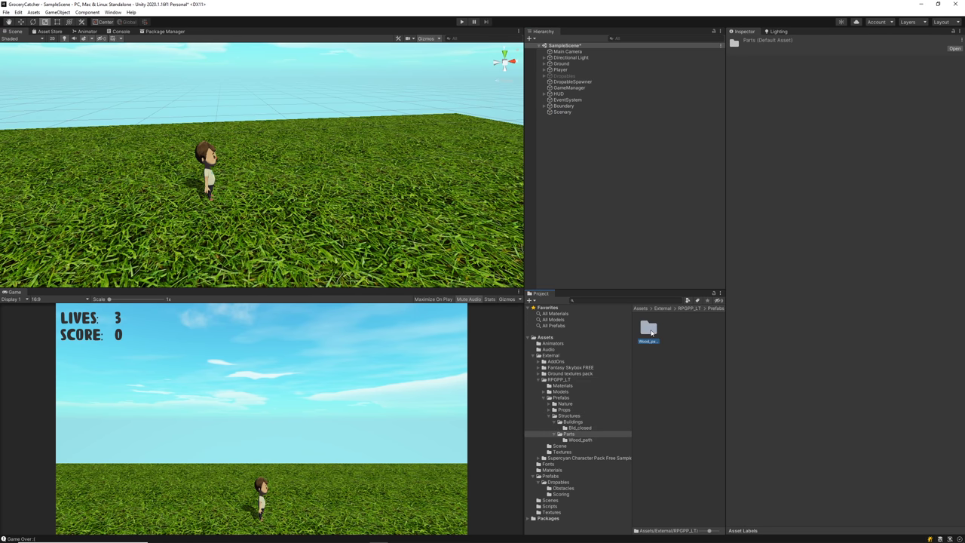
pyautogui.doubleClick(650, 330)
pyautogui.moveTo(441, 245); pyautogui.dragTo(226, 201)
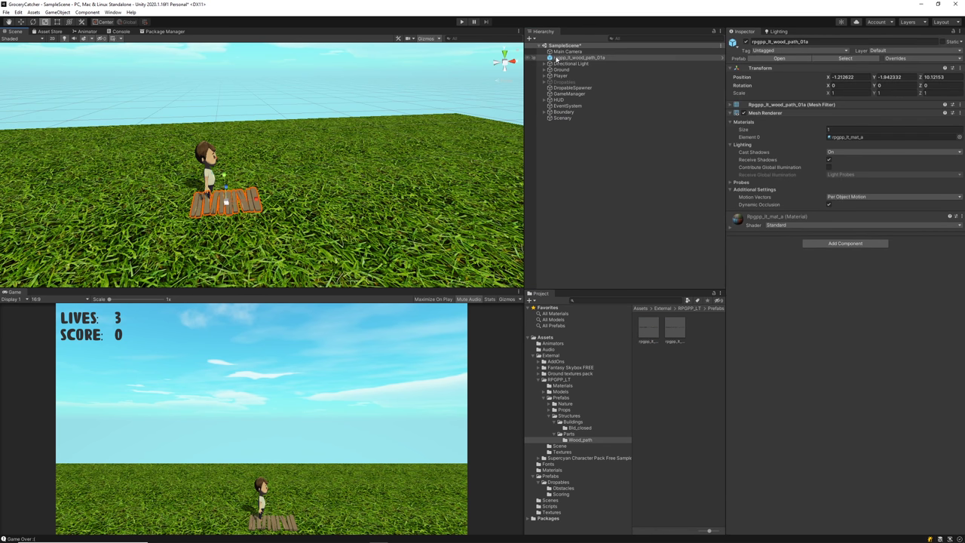
pyautogui.click(561, 118)
pyautogui.moveTo(558, 58); pyautogui.dragTo(566, 119)
# Duplicate the wood path piece three times in a row and add an rpgpp_lt_wood_path_01b piece to it under Scenery.
pyautogui.keyDown('alt'); pyautogui.moveTo(260, 209); pyautogui.dragTo(547, 190); pyautogui.keyUp('alt')
pyautogui.hotkey('ctrl', 'd')
pyautogui.press('w')
pyautogui.hotkey('ctrl', 'd')
pyautogui.hotkey('ctrl', 'd')
pyautogui.moveTo(675, 328); pyautogui.dragTo(348, 193)
pyautogui.moveTo(572, 117); pyautogui.dragTo(571, 119)
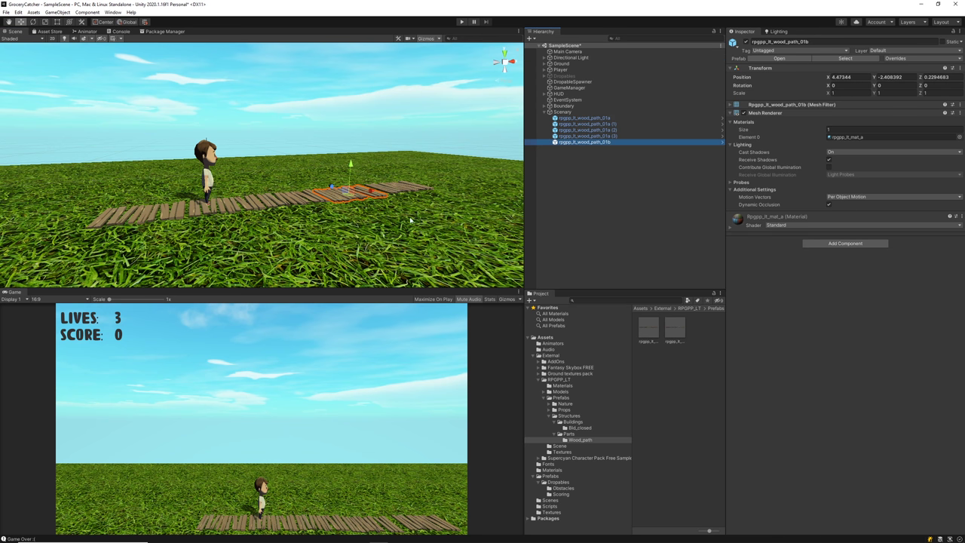
# Delete the original rpgpp_lt_wood_path_01a piece from the path.
pyautogui.keyDown('alt'); pyautogui.moveTo(458, 185); pyautogui.dragTo(85, 210); pyautogui.keyUp('alt')
pyautogui.click(243, 208)
pyautogui.click(198, 208)
pyautogui.press('Delete')
# Duplicate the rpgpp_lt_wood_path_01b piece three times and position the copies along the path.
pyautogui.click(332, 207)
pyautogui.hotkey('ctrl', 'd')
pyautogui.hotkey('ctrl', 'd')
pyautogui.moveTo(130, 209); pyautogui.dragTo(282, 223, button='middle')
pyautogui.hotkey('ctrl', 'd')
pyautogui.moveTo(237, 222); pyautogui.dragTo(171, 220)
# Duplicate the rpgpp_lt_wood_path_01a piece three more times and position the copies so the path spans the whole game view.
pyautogui.click(600, 125)
pyautogui.hotkey('ctrl', 'd')
pyautogui.moveTo(297, 217); pyautogui.dragTo(10, 218)
pyautogui.hotkey('ctrl', 'd')
pyautogui.moveTo(452, 218); pyautogui.dragTo(258, 232, button='middle')
pyautogui.click(366, 230)
pyautogui.hotkey('ctrl', 'd')
pyautogui.moveTo(382, 229); pyautogui.dragTo(454, 231)
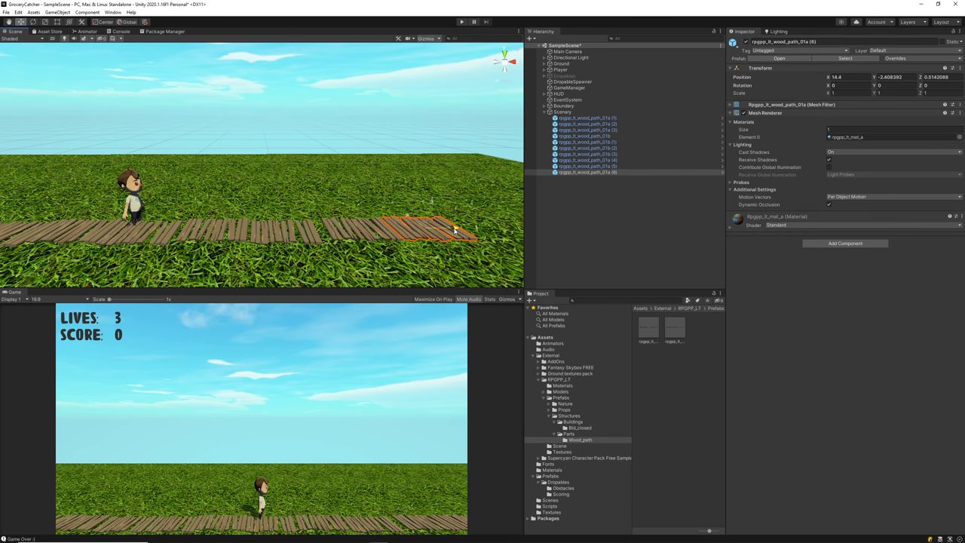
pyautogui.click(366, 226)
pyautogui.moveTo(382, 228); pyautogui.dragTo(389, 228)
# Create an empty child object named Paths under Scenery.
pyautogui.click(377, 181)
pyautogui.click(375, 119)
pyautogui.rightClick(560, 112)
pyautogui.click(588, 181)
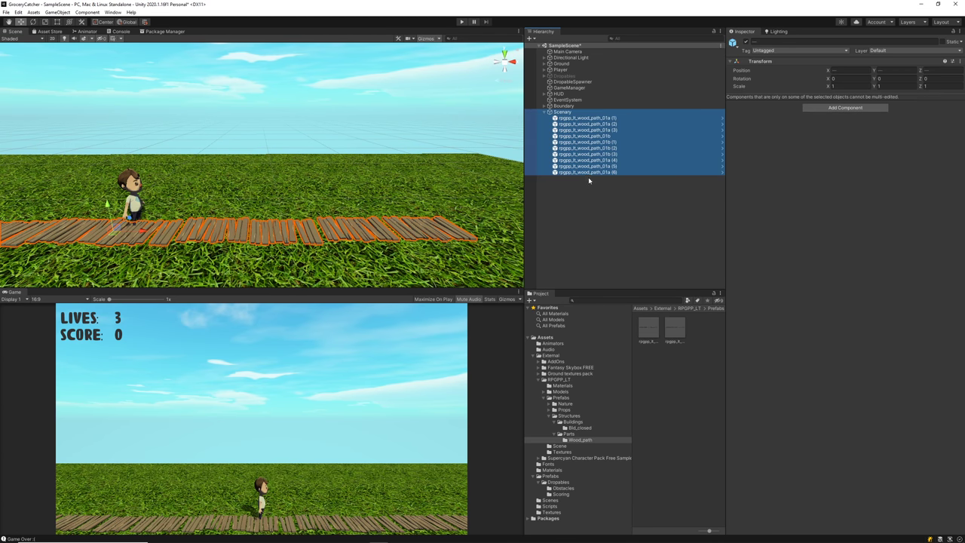
pyautogui.rightClick(565, 113)
pyautogui.click(582, 190)
pyautogui.write('Pat')
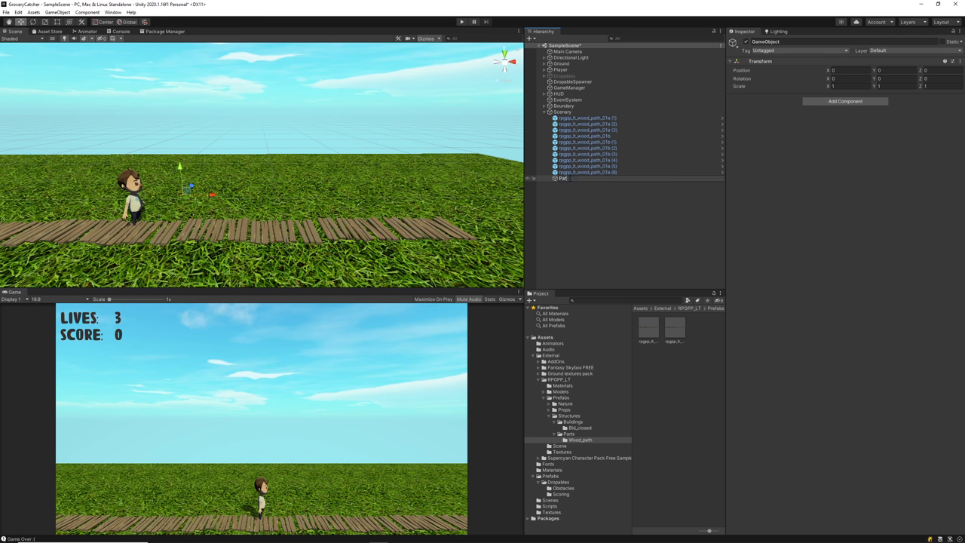
pyautogui.write('hs')
pyautogui.press('Return')
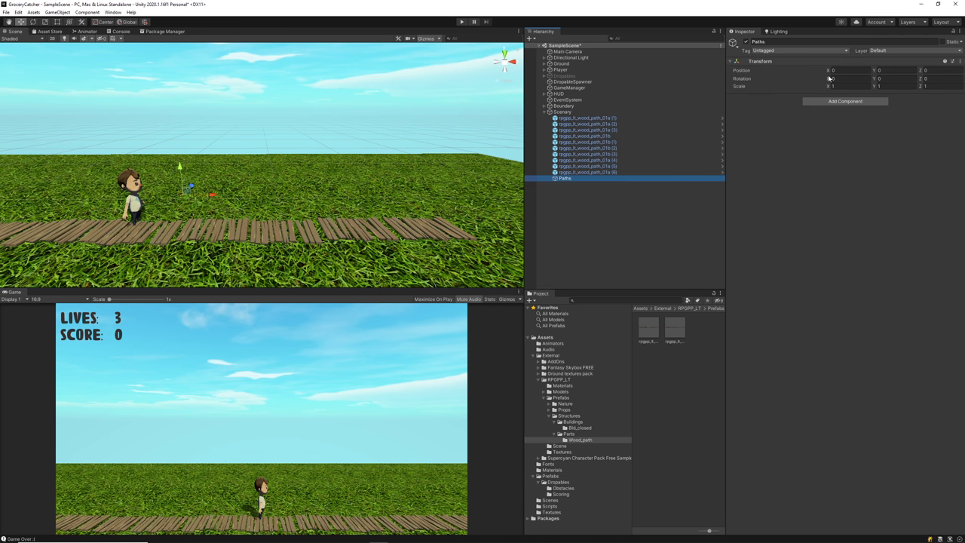
# Move all the wood path pieces under Scenery into the Paths object.
pyautogui.click(585, 118)
pyautogui.keyDown('shift'); pyautogui.click(584, 171); pyautogui.keyUp('shift')
pyautogui.moveTo(584, 171); pyautogui.dragTo(567, 181)
pyautogui.click(607, 220)
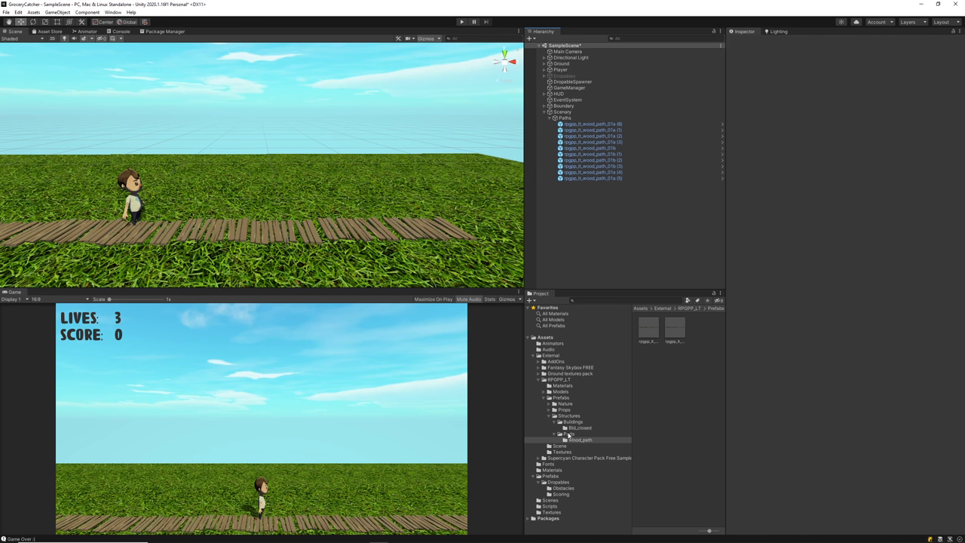
# Place closed buildings 01, 02 and 03 behind the path, rotating building 01 to about 234° around Y.
pyautogui.click(580, 427)
pyautogui.moveTo(649, 328); pyautogui.dragTo(321, 150)
pyautogui.moveTo(706, 329); pyautogui.dragTo(64, 173)
pyautogui.moveTo(64, 173); pyautogui.dragTo(193, 167, button='middle')
pyautogui.moveTo(178, 134); pyautogui.dragTo(22, 163)
pyautogui.moveTo(517, 154); pyautogui.dragTo(441, 176, button='middle')
pyautogui.click(441, 176)
pyautogui.moveTo(440, 148); pyautogui.dragTo(153, 208)
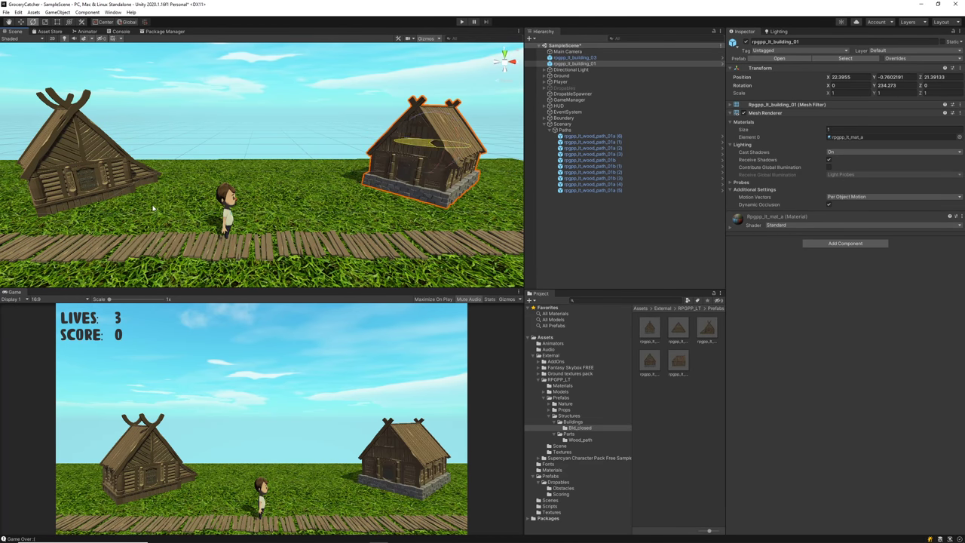
pyautogui.moveTo(678, 329); pyautogui.dragTo(194, 179)
# Move the Ground plane to position Z 1.1.
pyautogui.click(329, 217)
pyautogui.press('w')
pyautogui.scroll(-5, 306, 215)
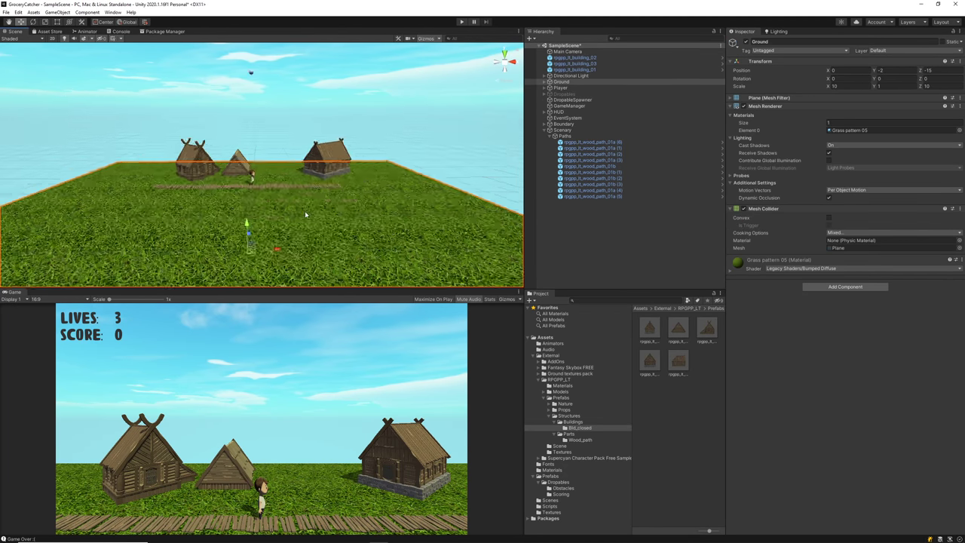
pyautogui.keyDown('alt'); pyautogui.moveTo(306, 215); pyautogui.dragTo(248, 188); pyautogui.keyUp('alt')
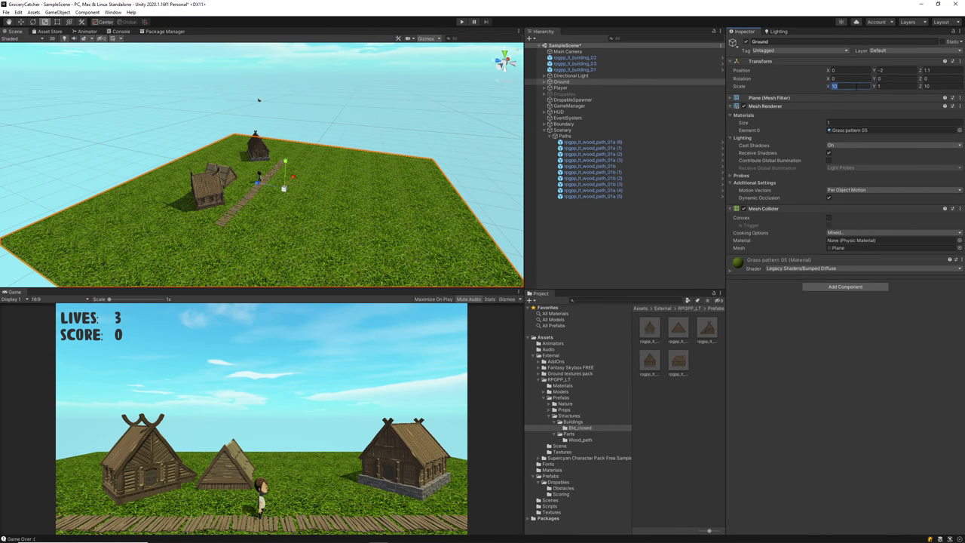
# Set the Ground's scale to 20 in X and 50 in Z.
pyautogui.write('20')
pyautogui.press('Tab')
pyautogui.press('Tab')
pyautogui.write('50')
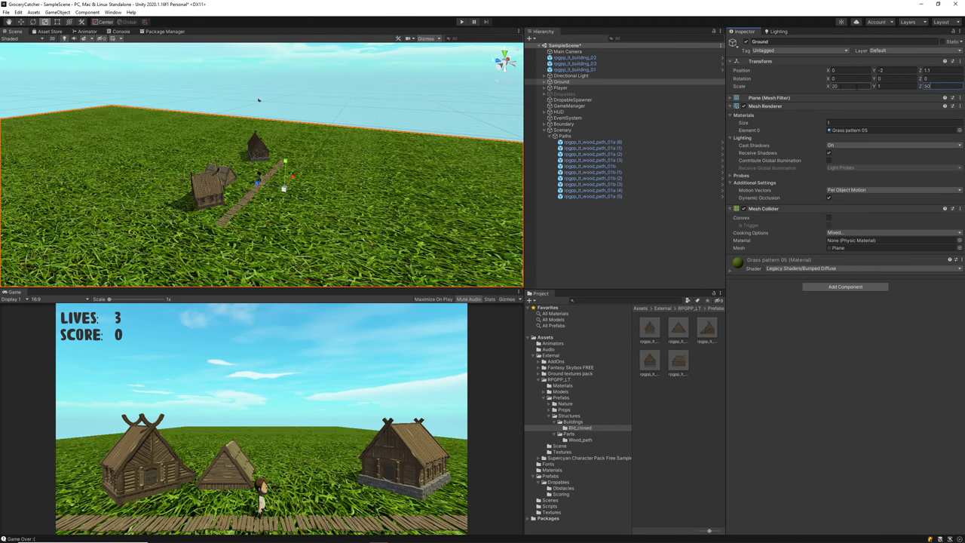
# Set the Ground's scale to 50 in X and 100 in Z.
pyautogui.click(842, 86)
pyautogui.write('50')
pyautogui.press('Tab')
pyautogui.press('Tab')
pyautogui.write('100')
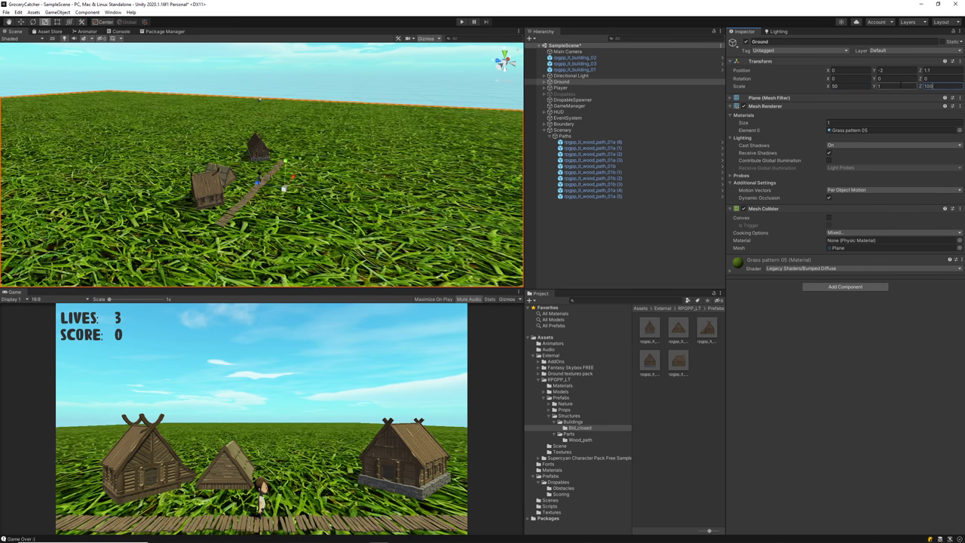
# Set the Base (RGB) tiling of the Ground's Grass pattern 05 material to 100 in X and Y.
pyautogui.doubleClick(855, 130)
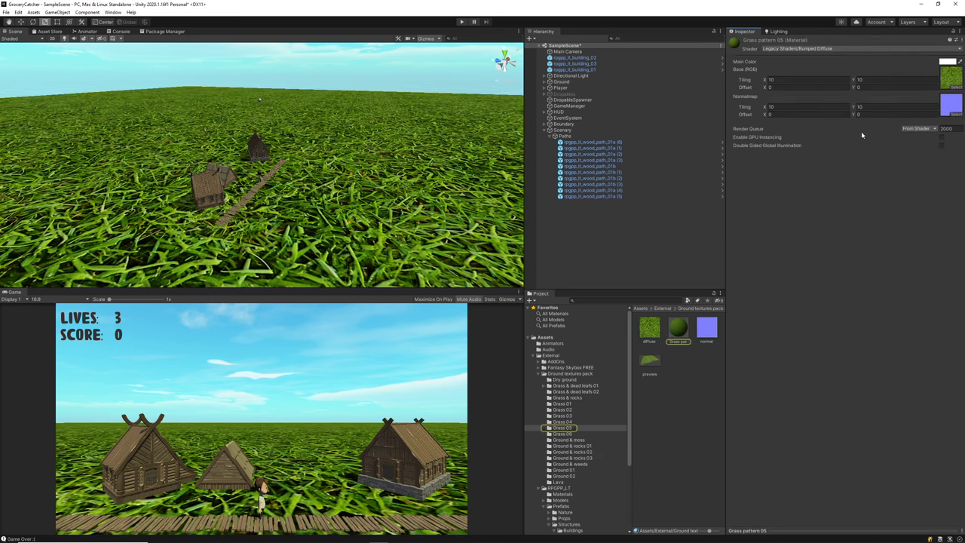
pyautogui.write('100')
pyautogui.press('Tab')
pyautogui.write('100')
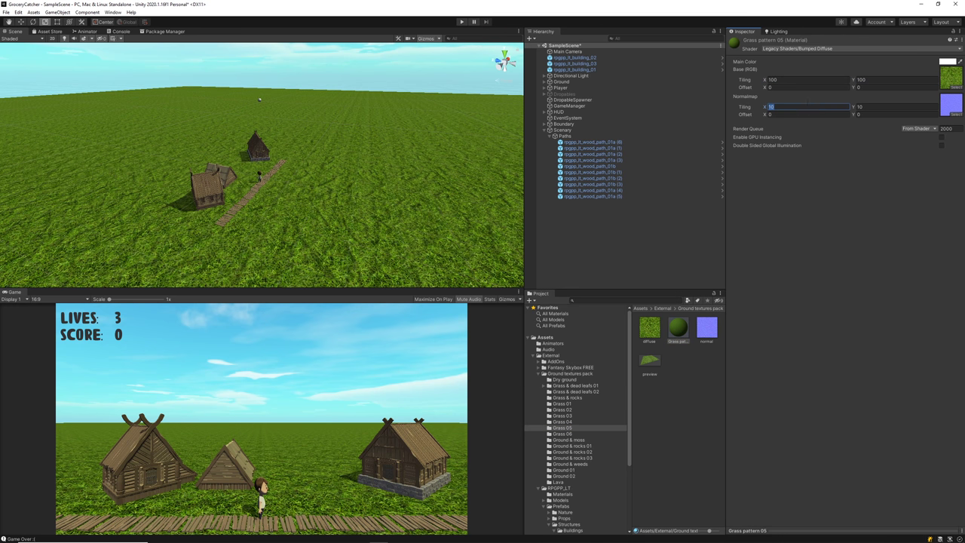
# Set the Normalmap tiling of the Grass pattern 05 material to 100 in X and Y.
pyautogui.press('Tab')
pyautogui.press('Tab')
pyautogui.press('Tab')
pyautogui.write('100')
pyautogui.press('Tab')
pyautogui.write('100')
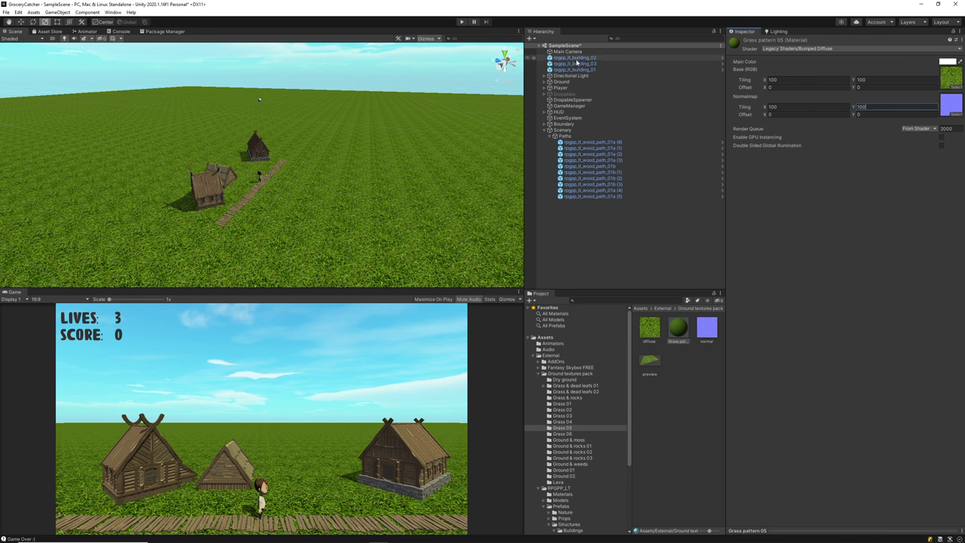
# Rotate rpgpp_lt_building_02 to about 172° around Y so it faces the path.
pyautogui.click(574, 57)
pyautogui.click(574, 64)
pyautogui.click(574, 57)
pyautogui.keyDown('alt'); pyautogui.moveTo(347, 173); pyautogui.dragTo(257, 235); pyautogui.keyUp('alt')
pyautogui.press('e')
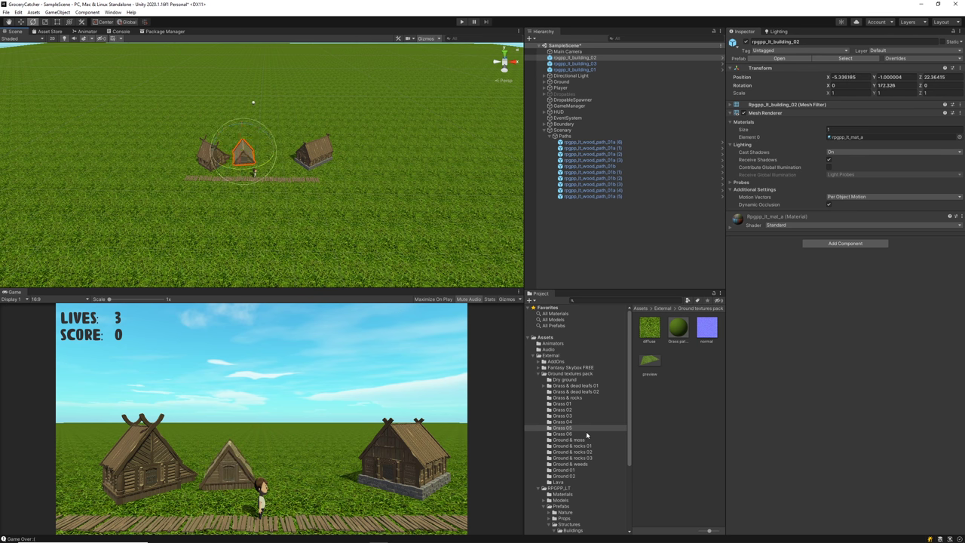
# Open the RPGPP_LT pack's Buildings folder under its Structures prefabs.
pyautogui.click(537, 373)
pyautogui.click(565, 367)
pyautogui.click(562, 391)
pyautogui.click(568, 415)
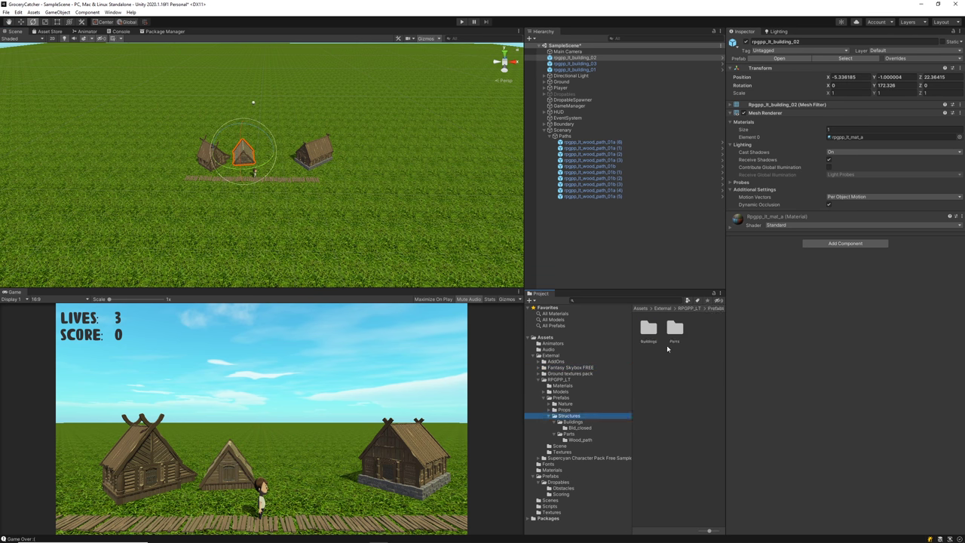
pyautogui.doubleClick(648, 330)
# Duplicate rpgpp_lt_building_01 and place the copy farther back behind the original.
pyautogui.scroll(7, 269, 174)
pyautogui.moveTo(270, 174); pyautogui.dragTo(435, 200, button='middle')
pyautogui.press('w')
pyautogui.click(463, 156)
pyautogui.hotkey('ctrl', 'd')
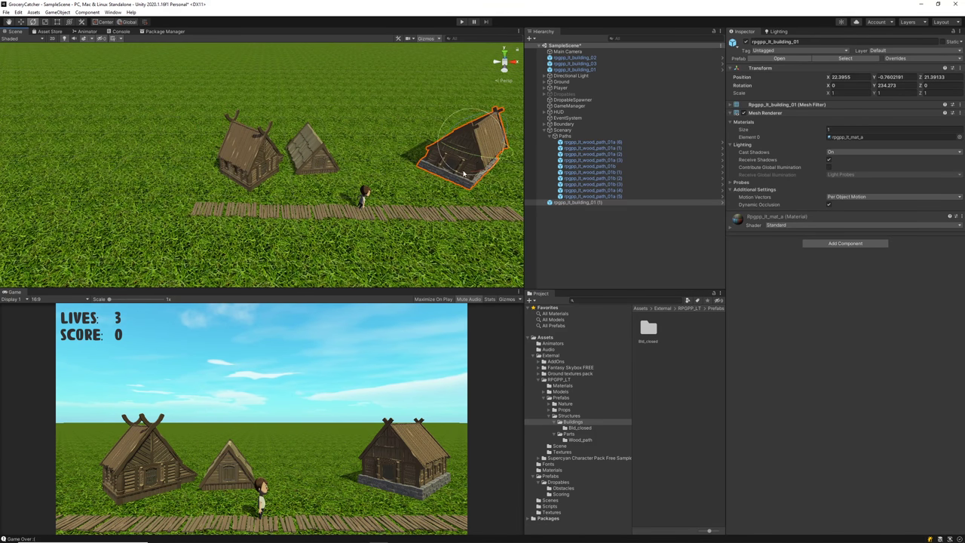
pyautogui.moveTo(470, 146); pyautogui.dragTo(404, 104)
# Duplicate rpgpp_lt_wood_path_01b, rotate the copy to about -83° around Y and place it behind the main path.
pyautogui.click(427, 216)
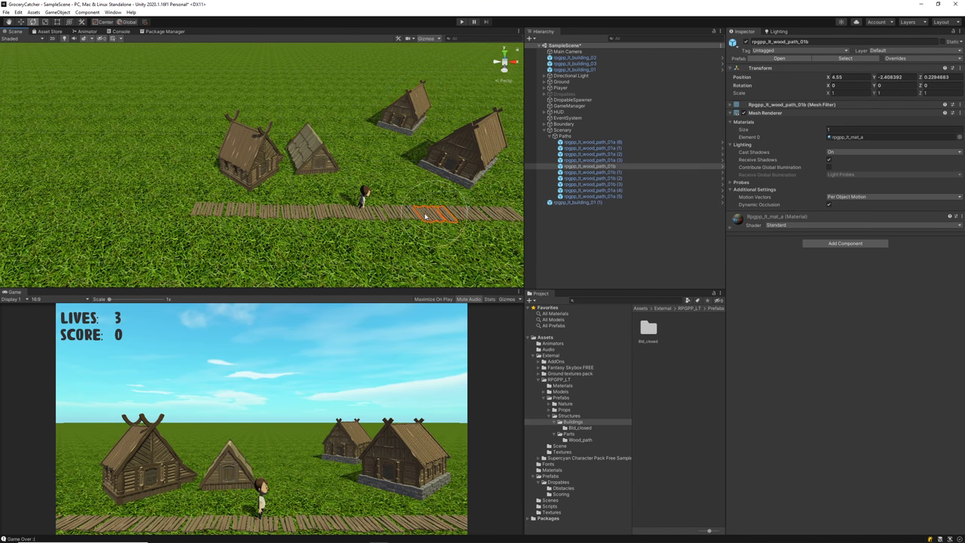
pyautogui.hotkey('ctrl', 'd')
pyautogui.press('e')
pyautogui.moveTo(431, 219)
pyautogui.mouseDown()
pyautogui.moveTo(395, 199)
pyautogui.moveTo(425, 205)
pyautogui.mouseUp()
pyautogui.press('w')
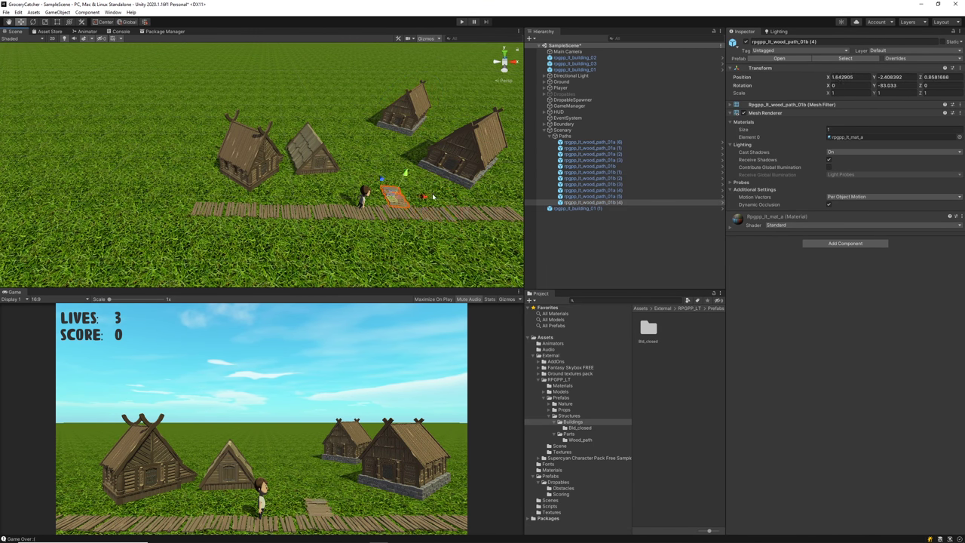
# Duplicate the rotated path piece three times to extend a side path back between the buildings.
pyautogui.moveTo(384, 180); pyautogui.dragTo(359, 131)
pyautogui.hotkey('ctrl', 'd')
pyautogui.hotkey('ctrl', 'd')
pyautogui.click(374, 158)
pyautogui.click(374, 159)
pyautogui.hotkey('ctrl', 'd')
pyautogui.press('f')
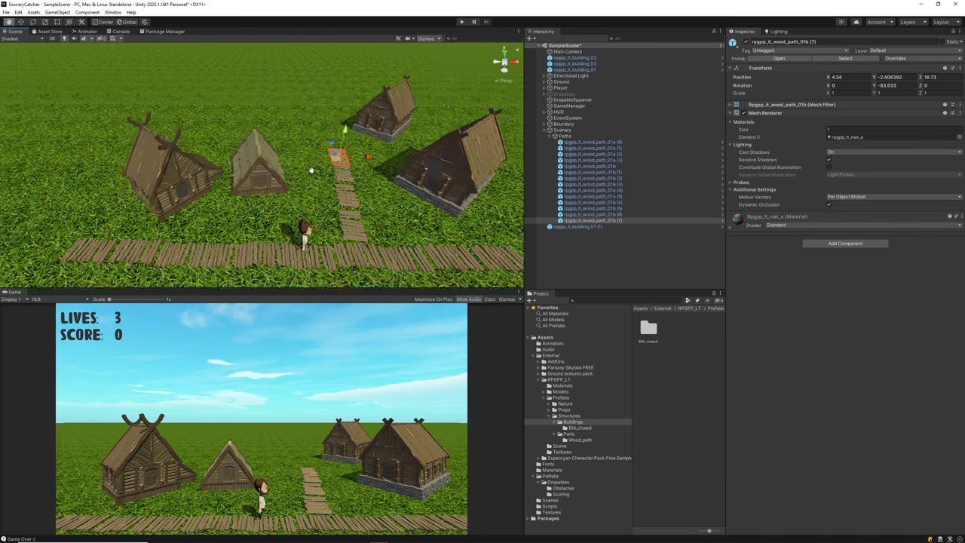
pyautogui.click(300, 200)
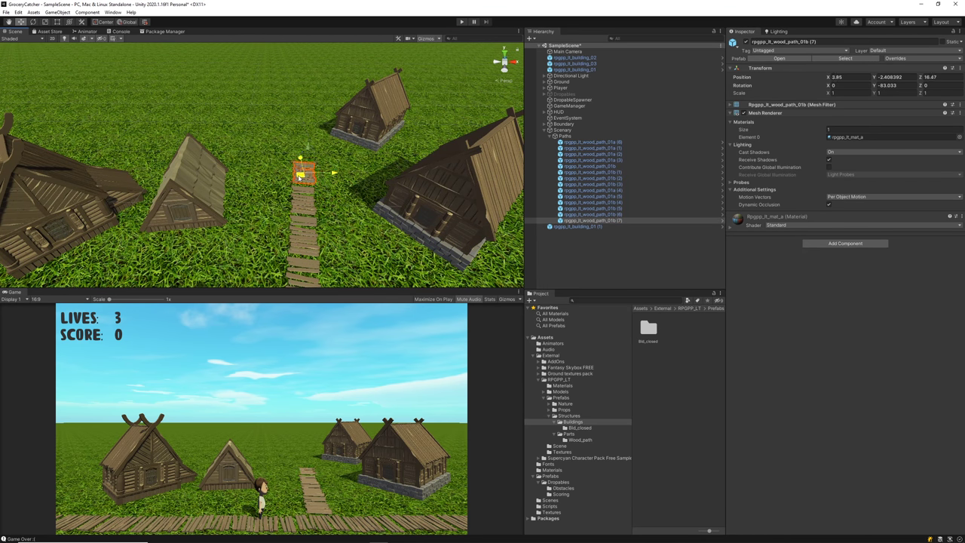
# Move the copy of rpgpp_lt_building_01 to the far end of the side path, turned to about 224° around Y.
pyautogui.click(369, 110)
pyautogui.moveTo(372, 106); pyautogui.dragTo(341, 125)
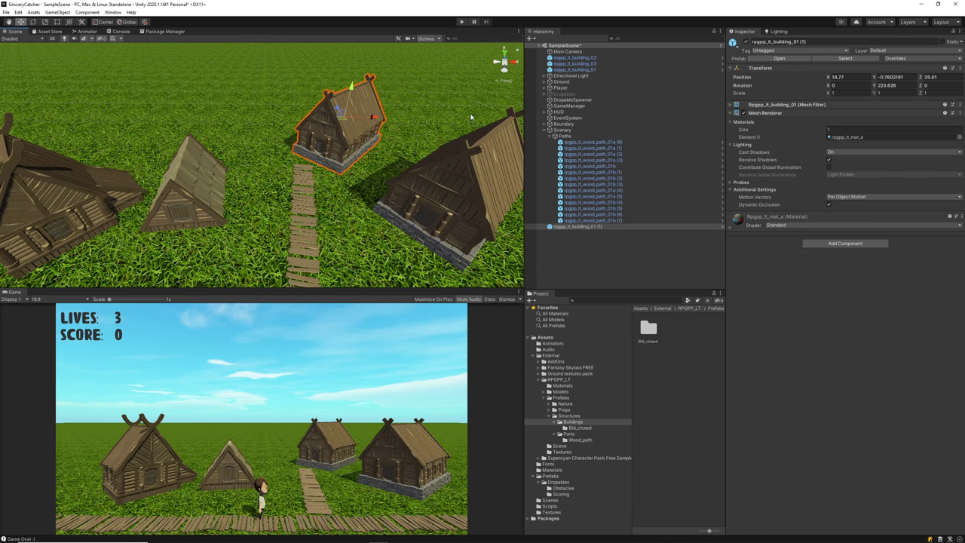
# Place the barrel, wooden bathtub and metal bowl prefabs from the Containers props near the buildings.
pyautogui.click(564, 409)
pyautogui.doubleClick(650, 330)
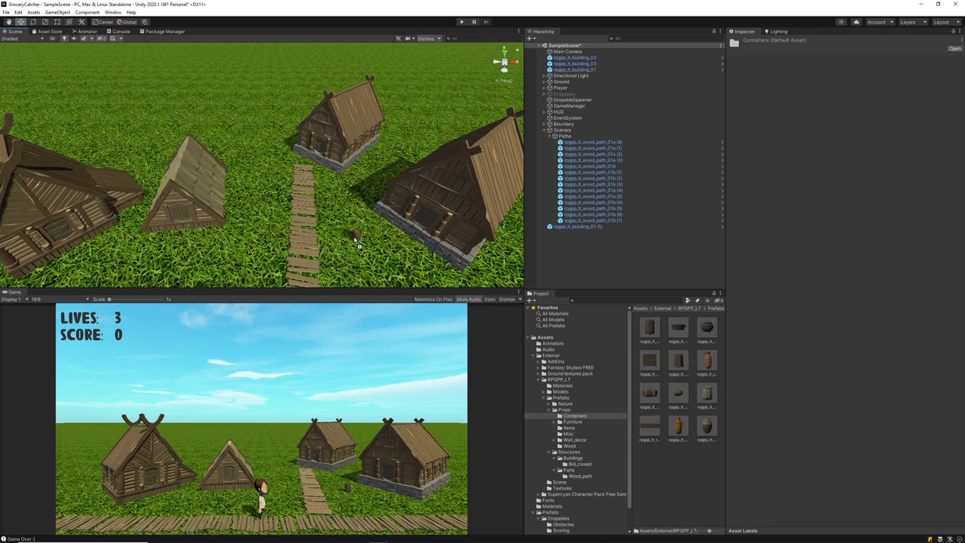
pyautogui.moveTo(354, 237); pyautogui.dragTo(350, 216)
pyautogui.moveTo(679, 327); pyautogui.dragTo(230, 235)
pyautogui.moveTo(407, 245); pyautogui.dragTo(404, 233, button='middle')
pyautogui.moveTo(391, 235); pyautogui.dragTo(364, 195)
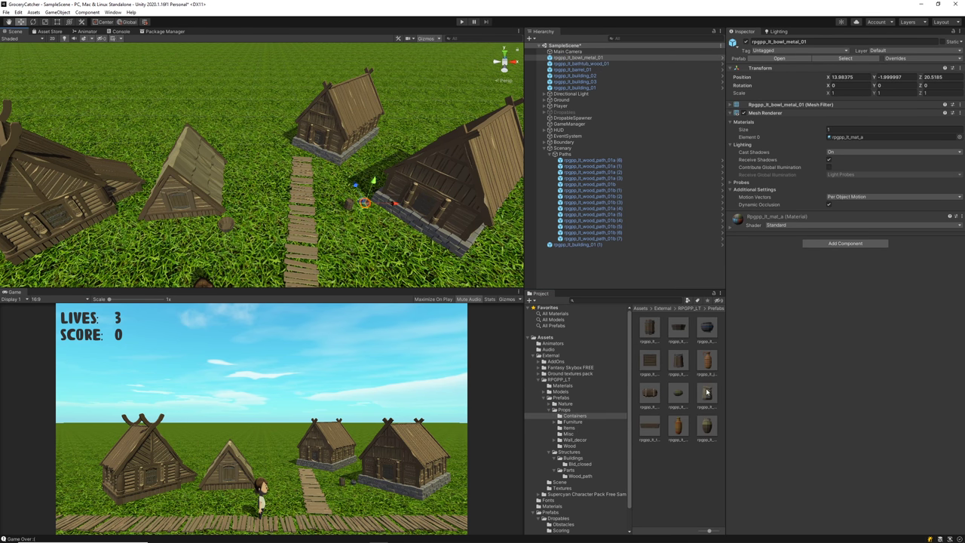
# Add rpgpp_lt_sack_open_01 beside the barrel and two rpgpp_lt_box_wood_01 boxes along the original rpgpp_lt_building_01.
pyautogui.moveTo(706, 392); pyautogui.dragTo(354, 190)
pyautogui.moveTo(430, 256); pyautogui.dragTo(450, 258)
pyautogui.moveTo(649, 362); pyautogui.dragTo(428, 245)
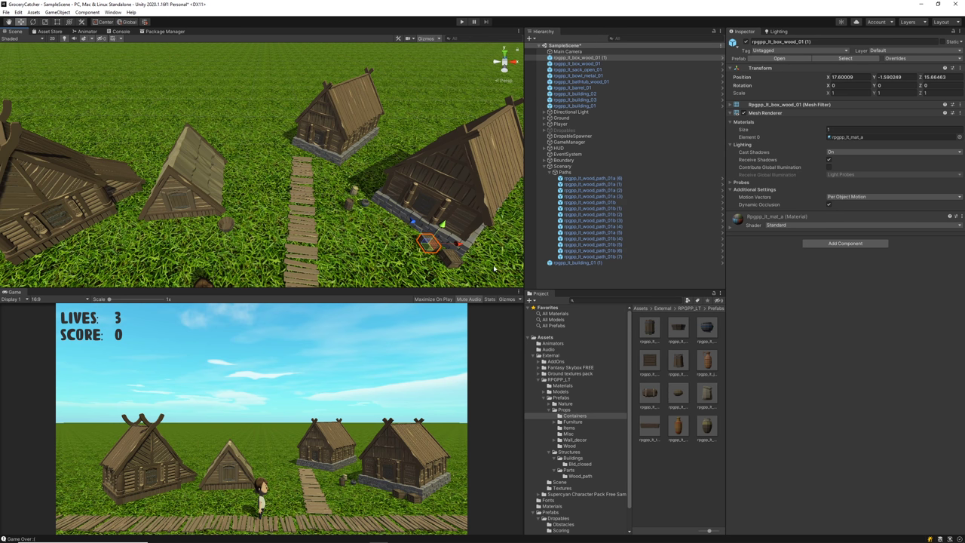
# Place rpgpp_lt_rock_01, rpgpp_lt_rock_02 and rpgpp_lt_rock_03 from the Rocks prefabs beside the houses.
pyautogui.click(565, 403)
pyautogui.doubleClick(652, 333)
pyautogui.moveTo(649, 333); pyautogui.dragTo(130, 224)
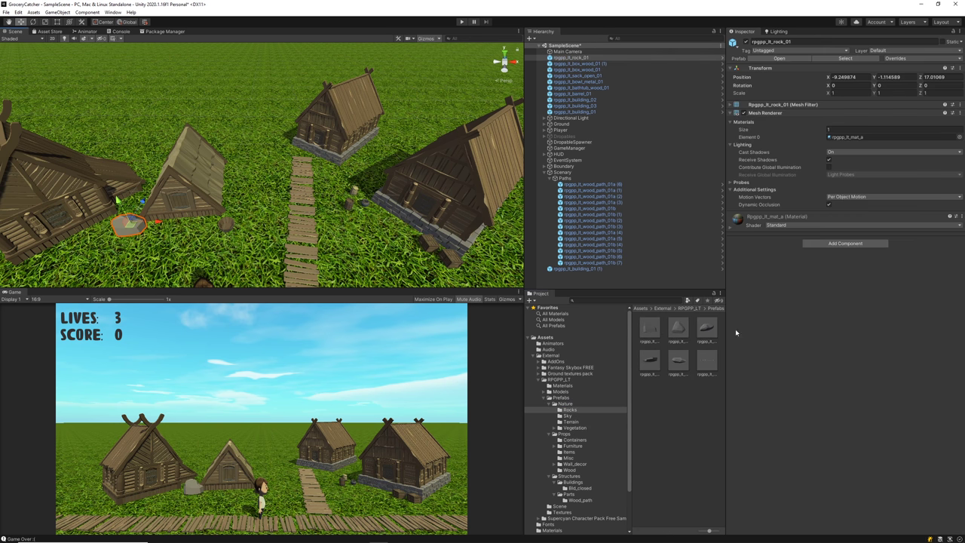
pyautogui.moveTo(678, 332); pyautogui.dragTo(332, 162)
pyautogui.moveTo(706, 332); pyautogui.dragTo(240, 197)
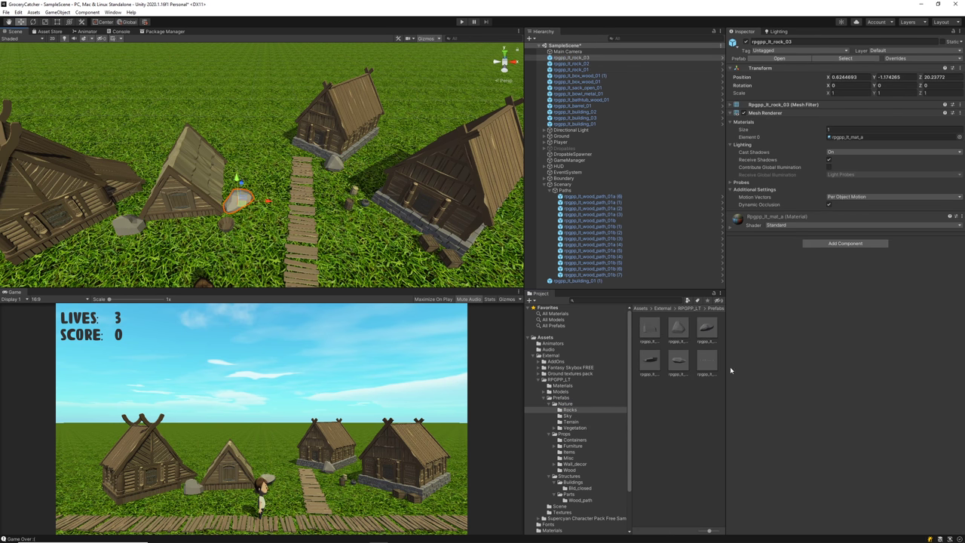
# Scatter copies of rpgpp_lt_rocks_tiny_01 along the main path and put rpgpp_lt_rock_small_01 beside the side path.
pyautogui.moveTo(265, 160); pyautogui.dragTo(266, 277)
pyautogui.moveTo(265, 277); pyautogui.dragTo(263, 170, button='middle')
pyautogui.hotkey('ctrl', 'd')
pyautogui.moveTo(350, 157); pyautogui.dragTo(512, 156)
pyautogui.hotkey('ctrl', 'd')
pyautogui.click(247, 151)
pyautogui.click(247, 151)
pyautogui.hotkey('ctrl', 'd')
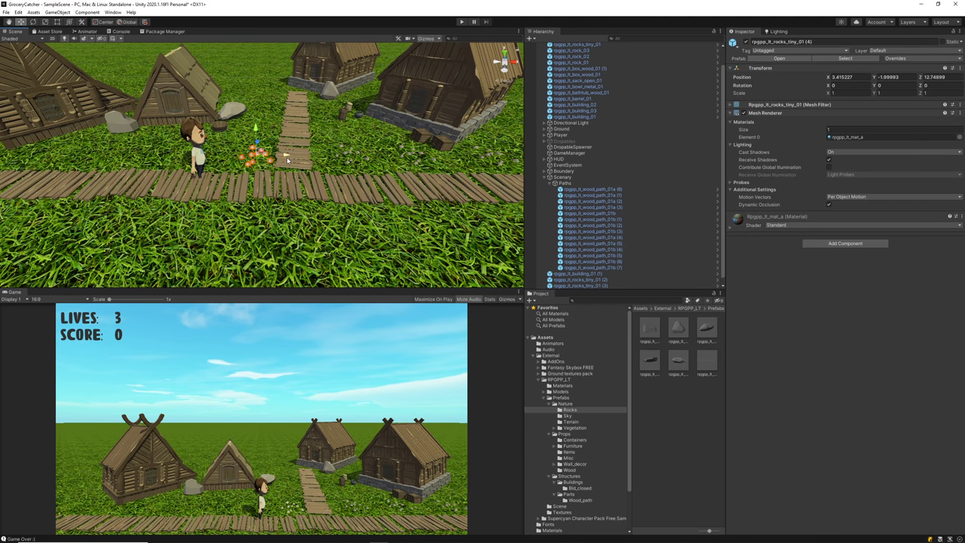
pyautogui.moveTo(283, 153); pyautogui.dragTo(113, 153)
pyautogui.hotkey('ctrl', 'd')
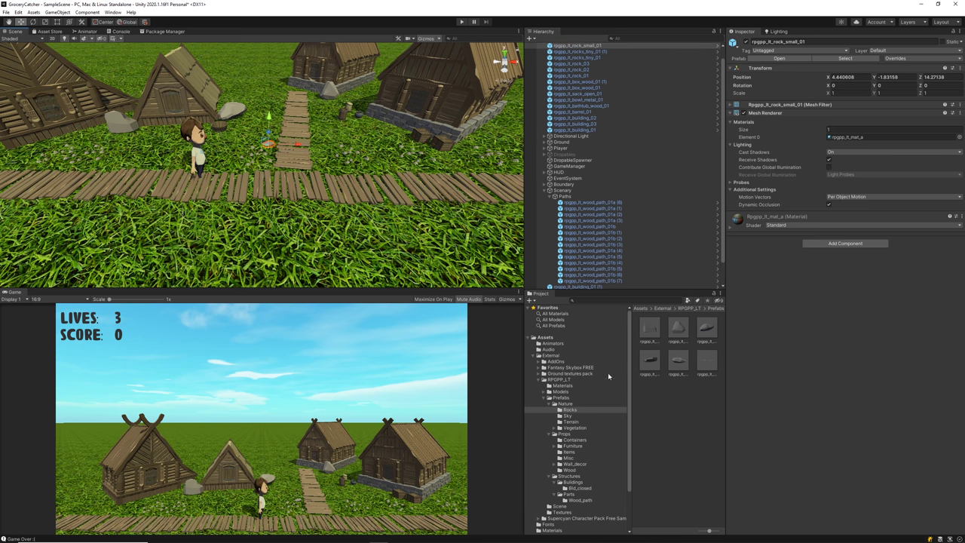
# Try the rpgpp_lt_hill_small_01 terrain prefab in the village and delete it.
pyautogui.click(567, 416)
pyautogui.click(701, 327)
pyautogui.click(572, 422)
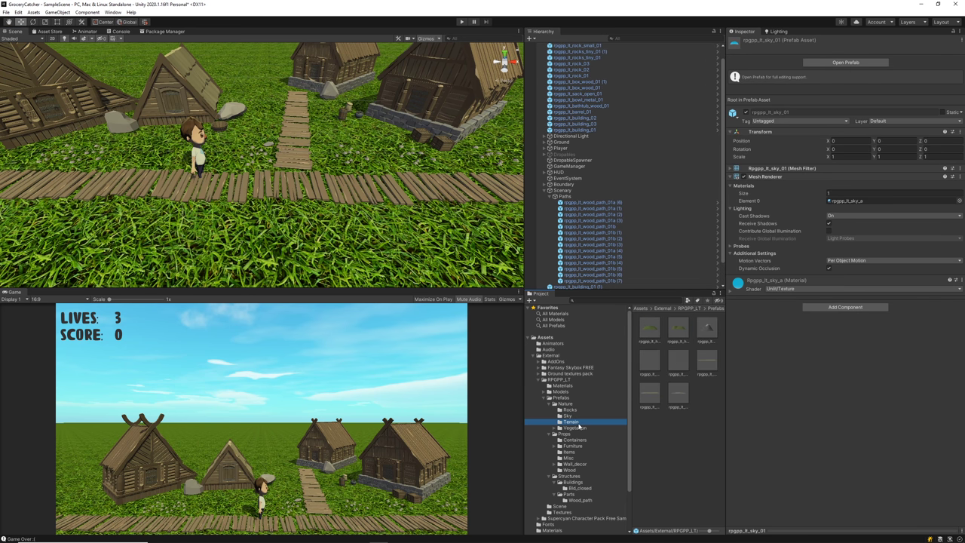
pyautogui.moveTo(650, 328); pyautogui.dragTo(375, 173)
pyautogui.press('f')
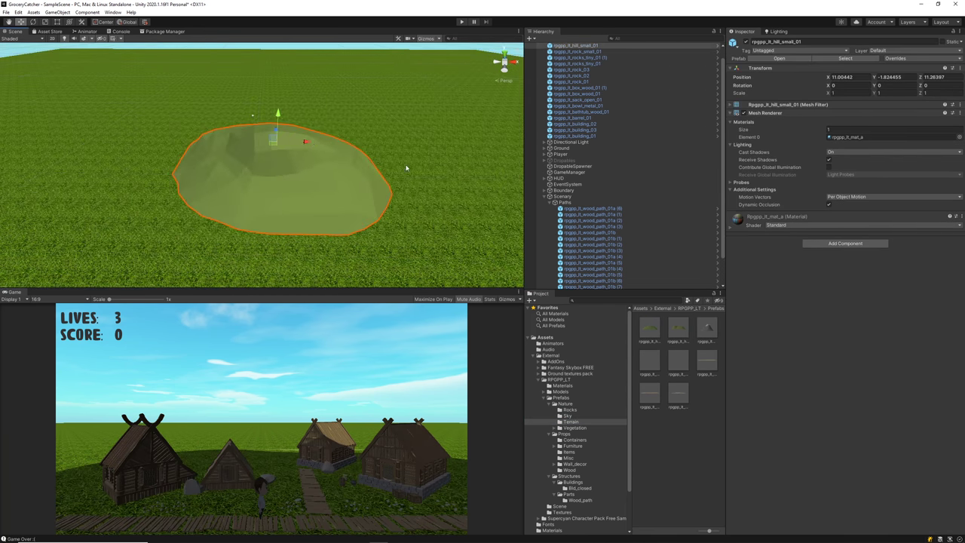
pyautogui.press('Delete')
# Place rpgpp_lt_mountain_01 far behind the village, scale it to about 0.55 and lower it into the ground.
pyautogui.scroll(-10, 405, 168)
pyautogui.moveTo(706, 328); pyautogui.dragTo(202, 86)
pyautogui.moveTo(202, 85); pyautogui.dragTo(224, 165, button='middle')
pyautogui.press('r')
pyautogui.moveTo(201, 78)
pyautogui.mouseDown()
pyautogui.moveTo(200, 106)
pyautogui.moveTo(199, 96)
pyautogui.mouseUp()
pyautogui.press('w')
pyautogui.moveTo(199, 47); pyautogui.dragTo(199, 65)
# Duplicate the mountain and place the copy on the opposite side of the background, at about X 201, Z 217.
pyautogui.hotkey('ctrl', 'd')
pyautogui.moveTo(233, 97); pyautogui.dragTo(467, 133)
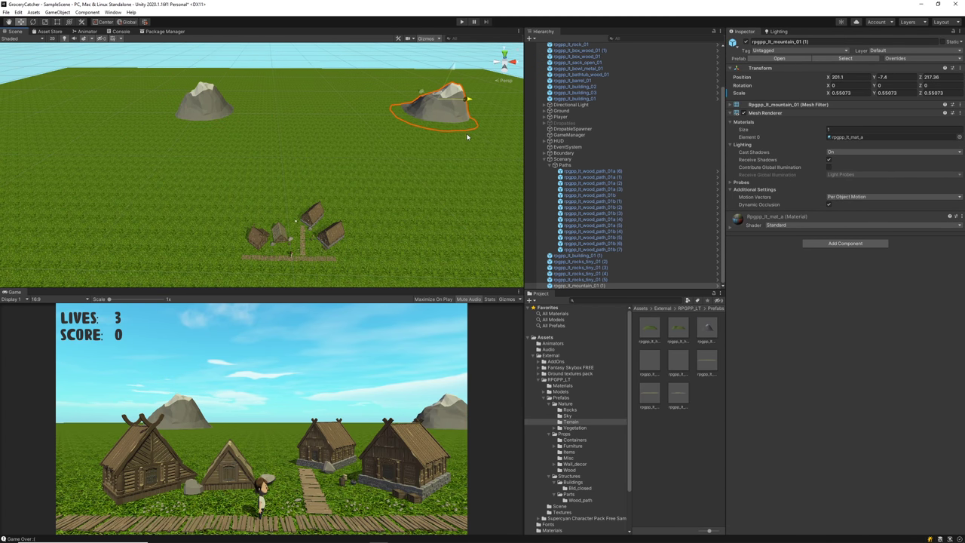
# Duplicate the mountain again, scaled to about 0.69 and rotated about -136° around Y, and adjust the neighbouring mountain.
pyautogui.hotkey('ctrl', 'd')
pyautogui.moveTo(471, 99); pyautogui.dragTo(513, 132)
pyautogui.press('r')
pyautogui.press('w')
pyautogui.press('e')
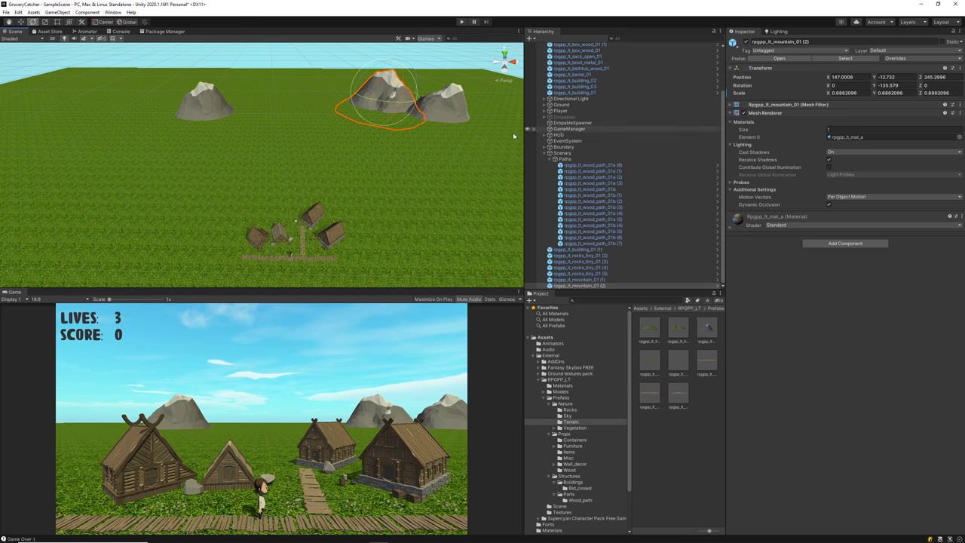
pyautogui.click(448, 101)
pyautogui.press('r')
pyautogui.moveTo(437, 105)
pyautogui.mouseDown()
pyautogui.moveTo(455, 105)
pyautogui.moveTo(443, 108)
pyautogui.mouseUp()
# Try the rpgpp_lt_terrain_path_01a and rpgpp_lt_terrain_grass_01 prefabs on the ground and delete both.
pyautogui.moveTo(704, 363); pyautogui.dragTo(927, 85)
pyautogui.scroll(3, 305, 122)
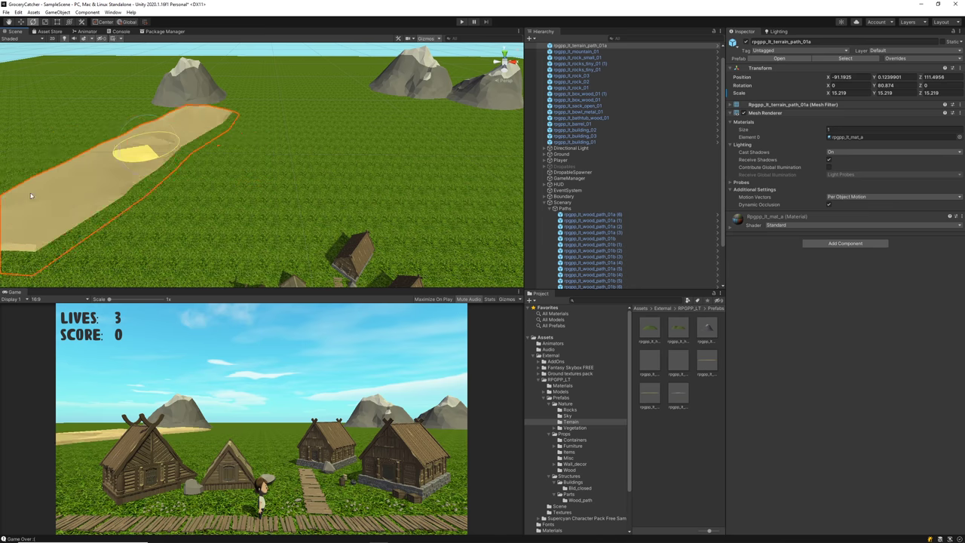
pyautogui.moveTo(31, 195); pyautogui.dragTo(145, 204)
pyautogui.press('Delete')
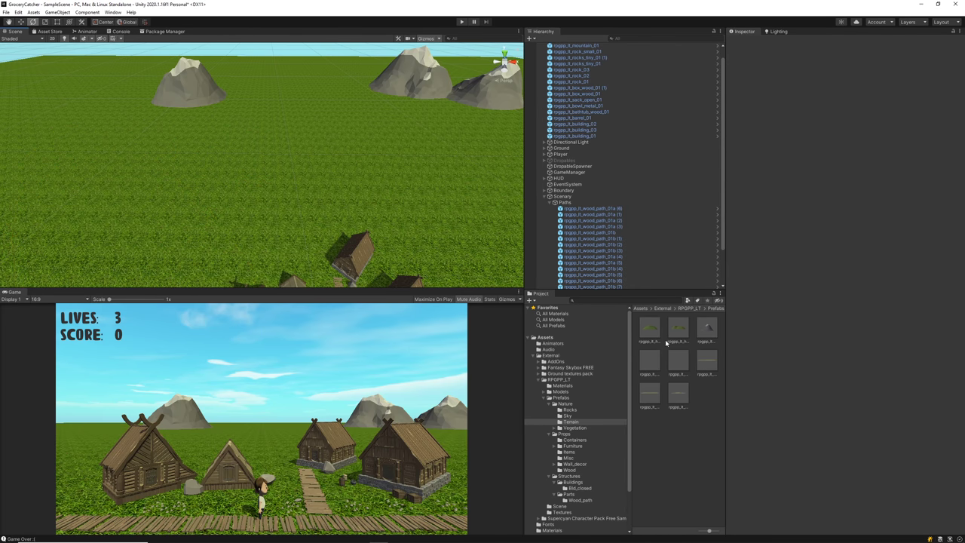
pyautogui.moveTo(650, 361); pyautogui.dragTo(296, 230)
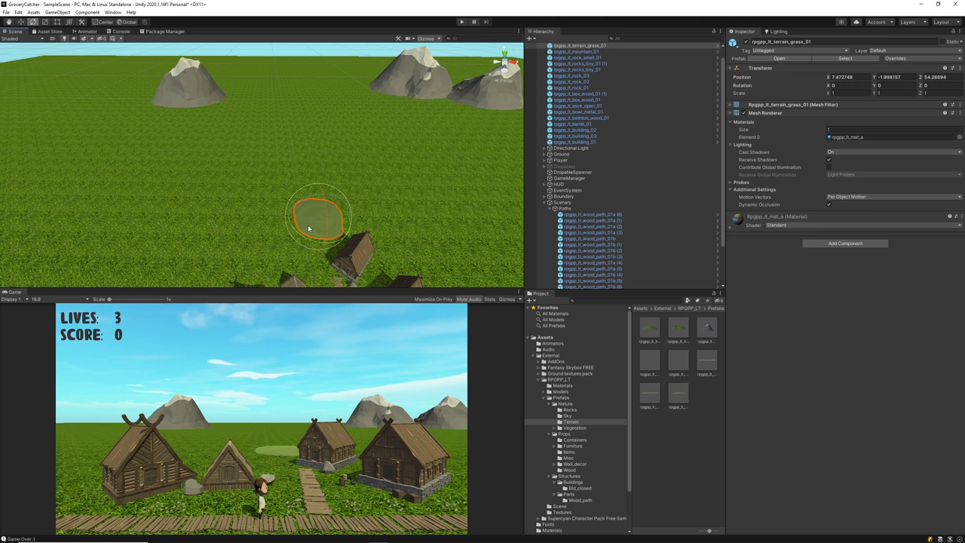
pyautogui.press('Delete')
# Place rpgpp_lt_bush_01 and two rpgpp_lt_bush_02 bushes around the far end of the side path.
pyautogui.click(573, 416)
pyautogui.click(579, 427)
pyautogui.doubleClick(654, 330)
pyautogui.moveTo(653, 330); pyautogui.dragTo(215, 241)
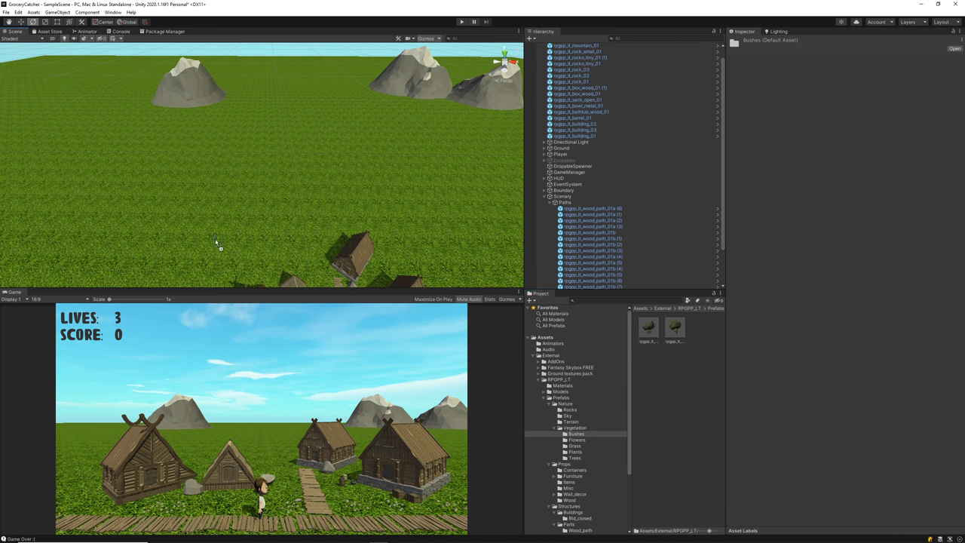
pyautogui.moveTo(332, 313); pyautogui.dragTo(323, 280)
pyautogui.moveTo(416, 205); pyautogui.dragTo(396, 129, button='middle')
pyautogui.moveTo(650, 329); pyautogui.dragTo(351, 199)
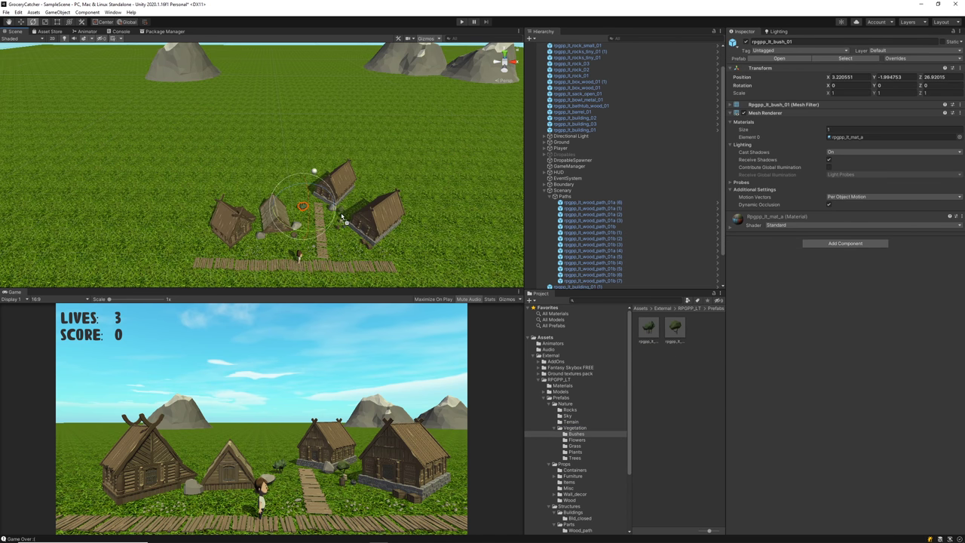
pyautogui.click(343, 219)
pyautogui.press('w')
pyautogui.click(674, 377)
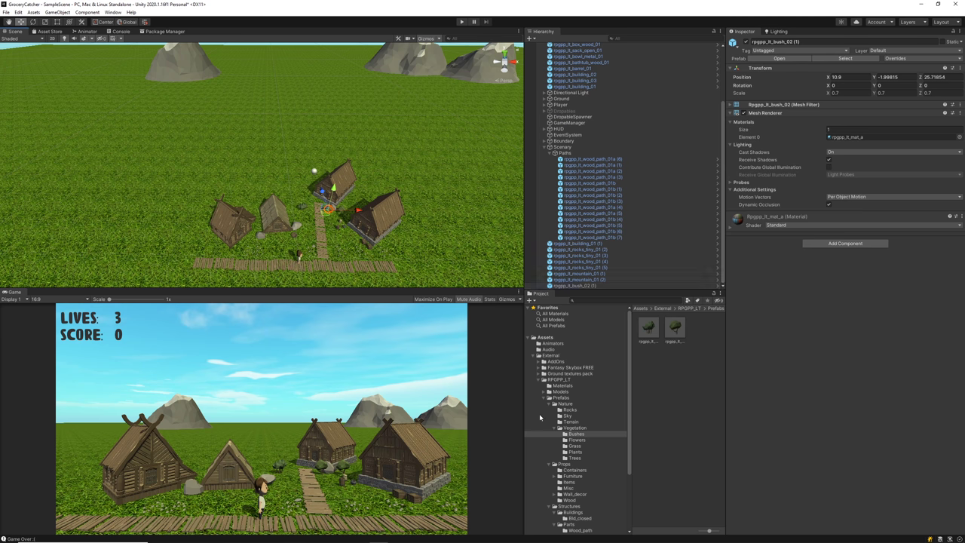
# Spread rpgpp_lt_plant_01 and plant_02 plants and rpgpp_lt_grass_small_01a and 01b clumps around the houses.
pyautogui.click(575, 451)
pyautogui.moveTo(648, 327); pyautogui.dragTo(270, 249)
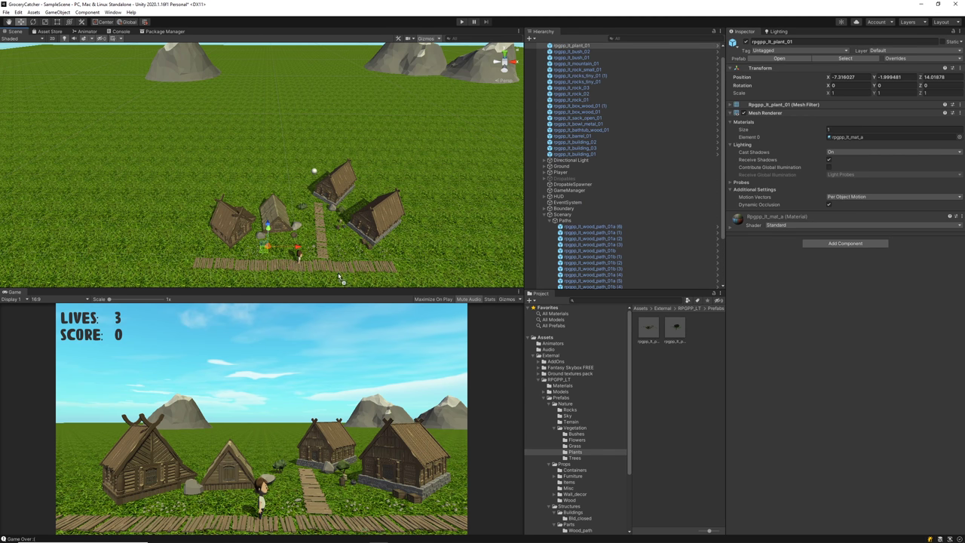
pyautogui.moveTo(339, 277); pyautogui.dragTo(336, 276)
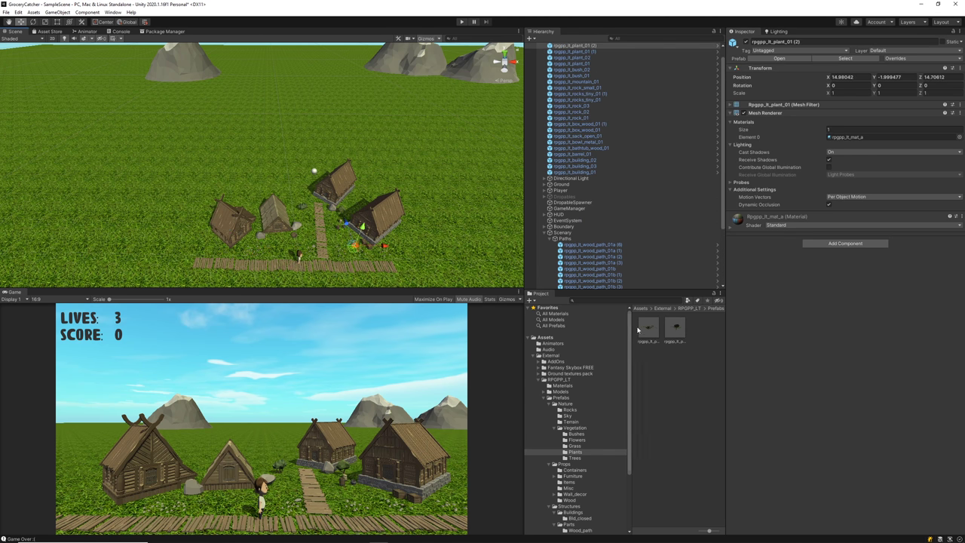
pyautogui.moveTo(675, 329); pyautogui.dragTo(375, 184)
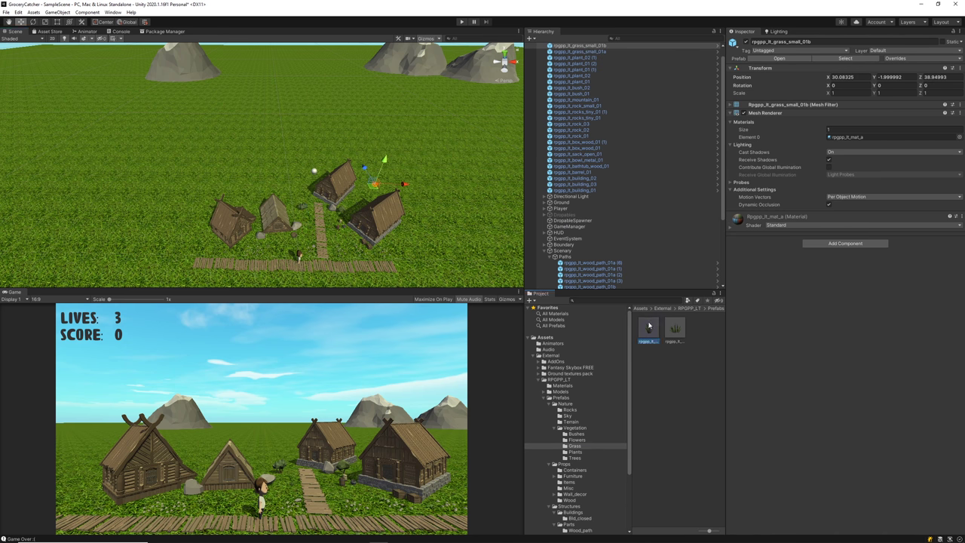
pyautogui.moveTo(600, 294); pyautogui.dragTo(294, 198)
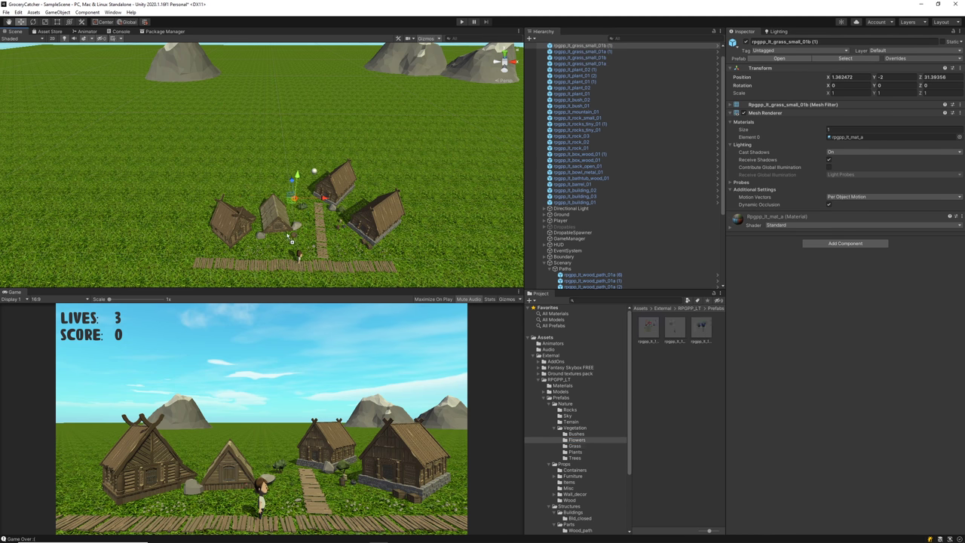
# Place the rpgpp_lt_flower_01, 02 and 03 flowers near the houses and two rpgpp_lt_tree_pine_01 trees behind them.
pyautogui.click(660, 324)
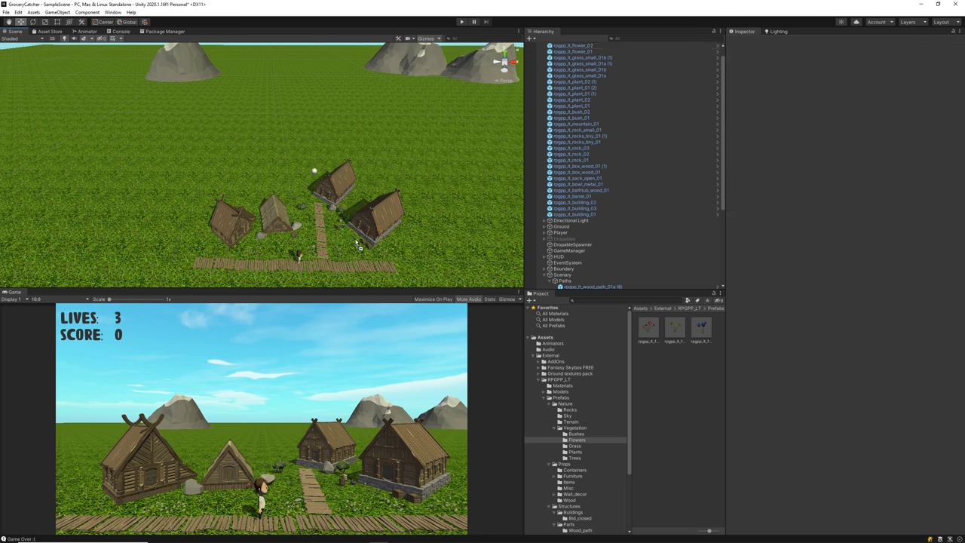
pyautogui.moveTo(359, 245); pyautogui.dragTo(360, 245)
pyautogui.moveTo(700, 334); pyautogui.dragTo(252, 174)
# Parent all the loose buildings, props, rocks, mountains and vegetation under the Scenery object.
pyautogui.keyDown('shift'); pyautogui.click(576, 246); pyautogui.keyUp('shift')
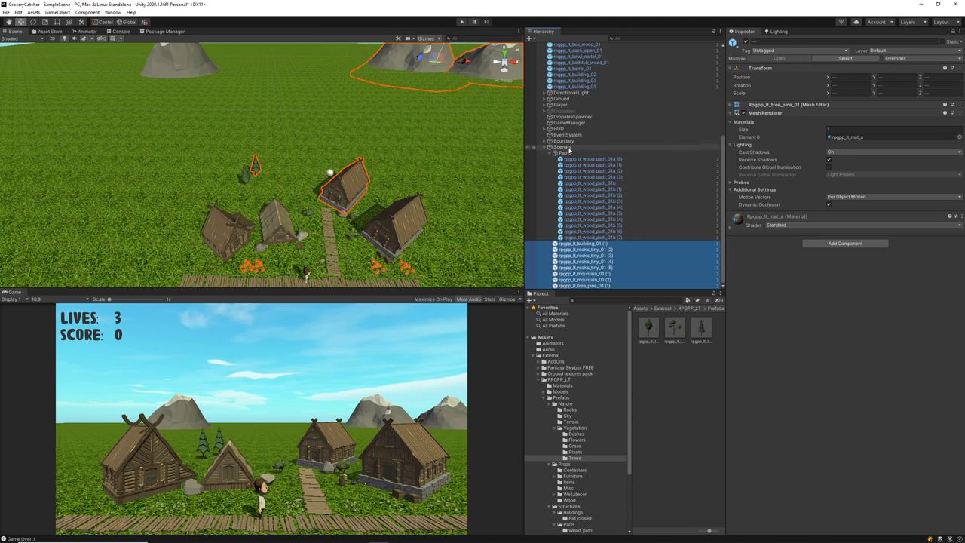
pyautogui.scroll(7, 603, 159)
pyautogui.click(590, 58)
pyautogui.click(586, 238)
pyautogui.scroll(-2, 584, 226)
pyautogui.scroll(2, 581, 168)
pyautogui.keyDown('shift'); pyautogui.click(589, 58); pyautogui.keyUp('shift')
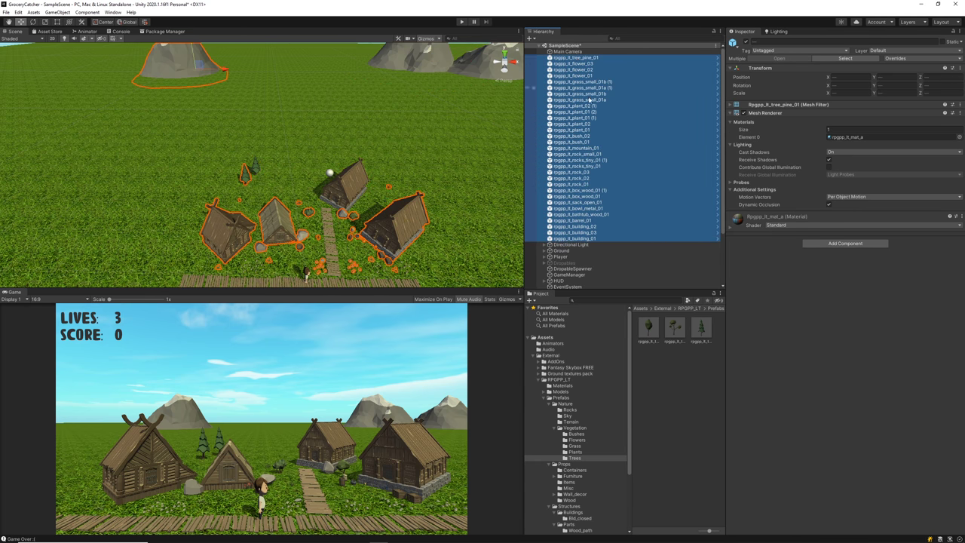
pyautogui.scroll(-3, 571, 172)
pyautogui.moveTo(564, 236); pyautogui.dragTo(564, 233)
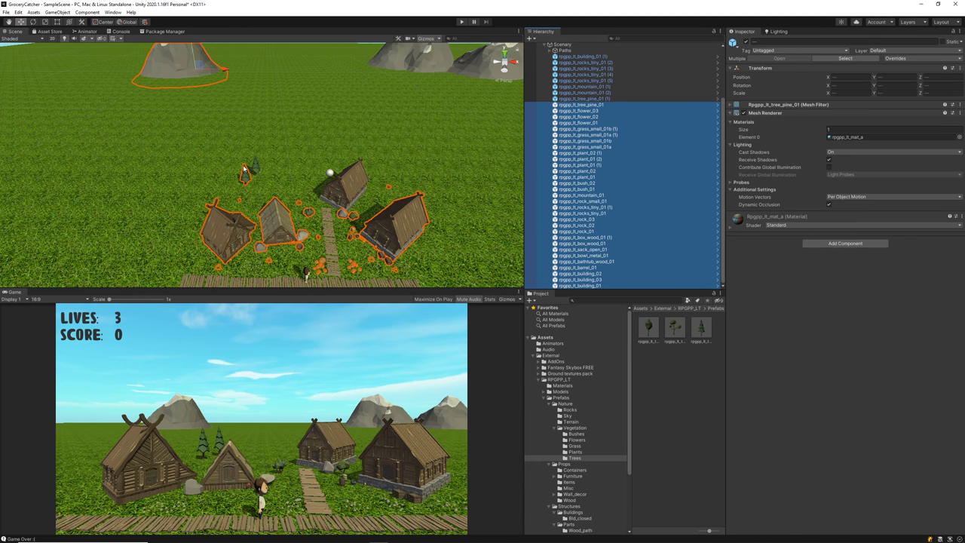
# Create an empty child object named Trees under Scenery.
pyautogui.rightClick(571, 113)
pyautogui.click(588, 193)
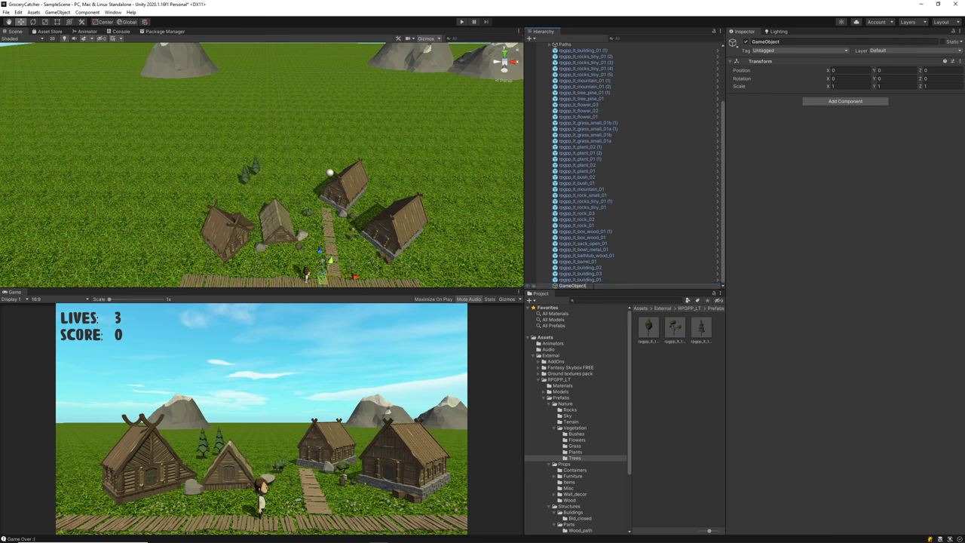
pyautogui.write('Trees')
pyautogui.press('Return')
# Move both rpgpp_lt_tree_pine_01 objects into the Trees group.
pyautogui.scroll(3, 650, 135)
pyautogui.click(639, 171)
pyautogui.keyDown('ctrl'); pyautogui.click(639, 165); pyautogui.keyUp('ctrl')
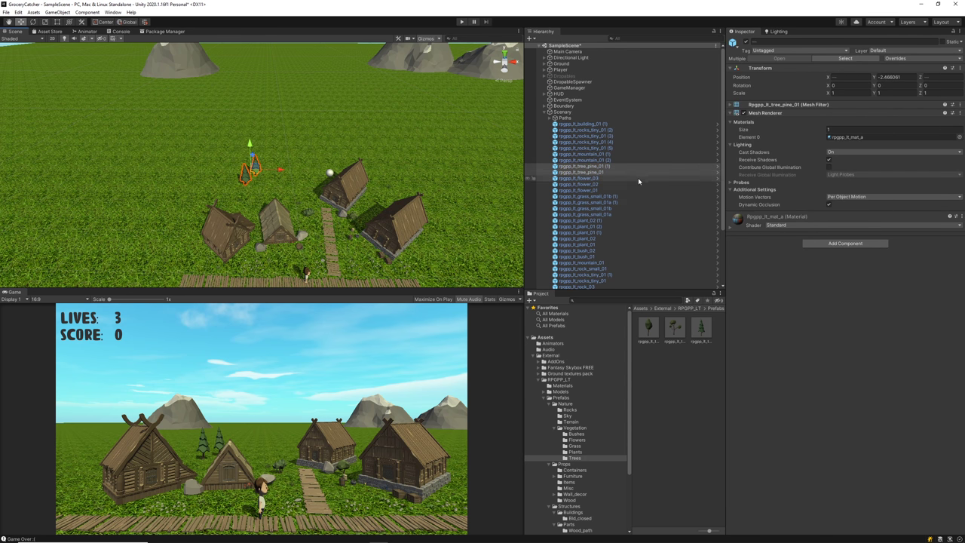
pyautogui.scroll(-3, 639, 183)
pyautogui.moveTo(591, 98); pyautogui.dragTo(584, 286)
# Duplicate the pair of pine trees and place the copies behind the village, closer to the rear building.
pyautogui.hotkey('ctrl', 'd')
pyautogui.moveTo(256, 174); pyautogui.dragTo(300, 160)
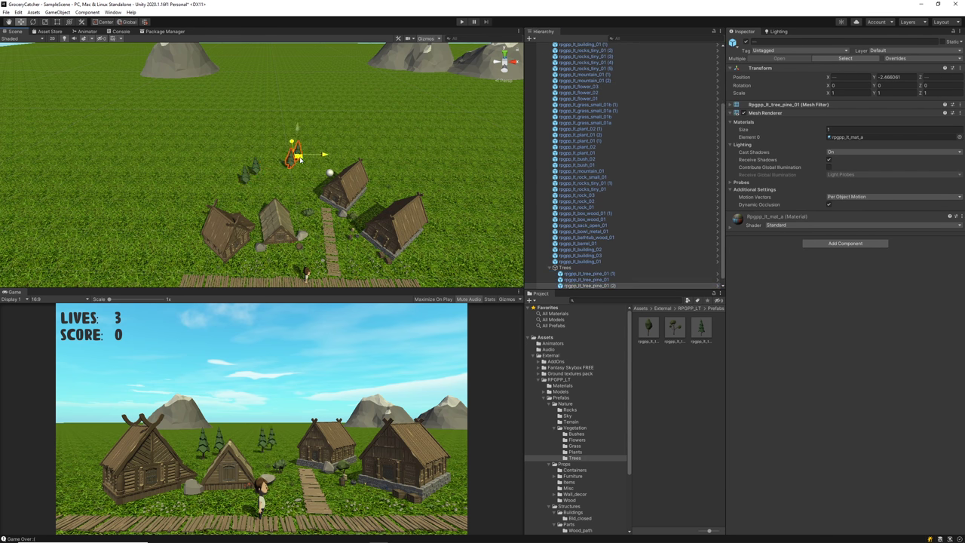
# Duplicate the set of pines behind the village, rotate the copies about 44.5° around Y, and place further copies of them towards the mountains.
pyautogui.keyDown('shift'); pyautogui.click(607, 273); pyautogui.keyUp('shift')
pyautogui.hotkey('ctrl', 'd')
pyautogui.moveTo(233, 156); pyautogui.dragTo(294, 154)
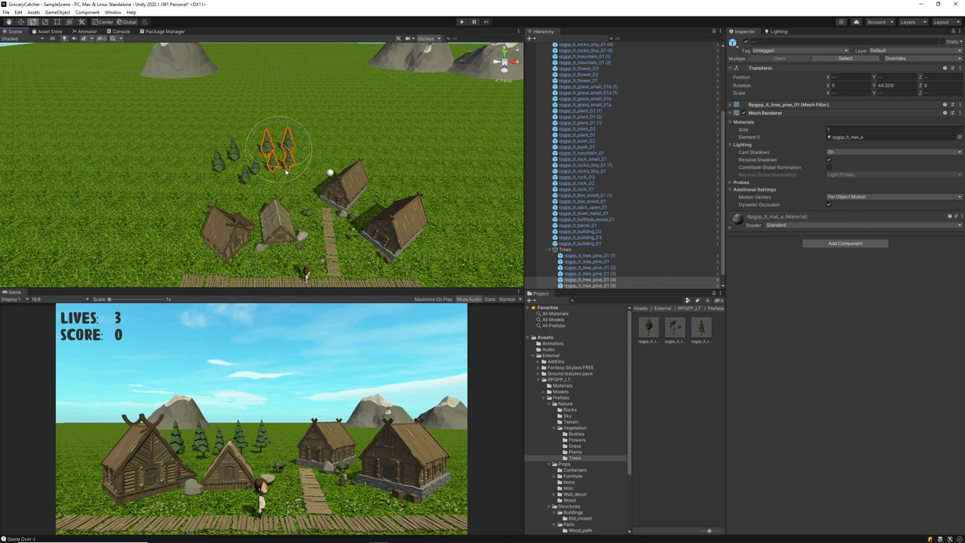
pyautogui.hotkey('ctrl', 'd')
pyautogui.press('w')
pyautogui.hotkey('ctrl', 'd')
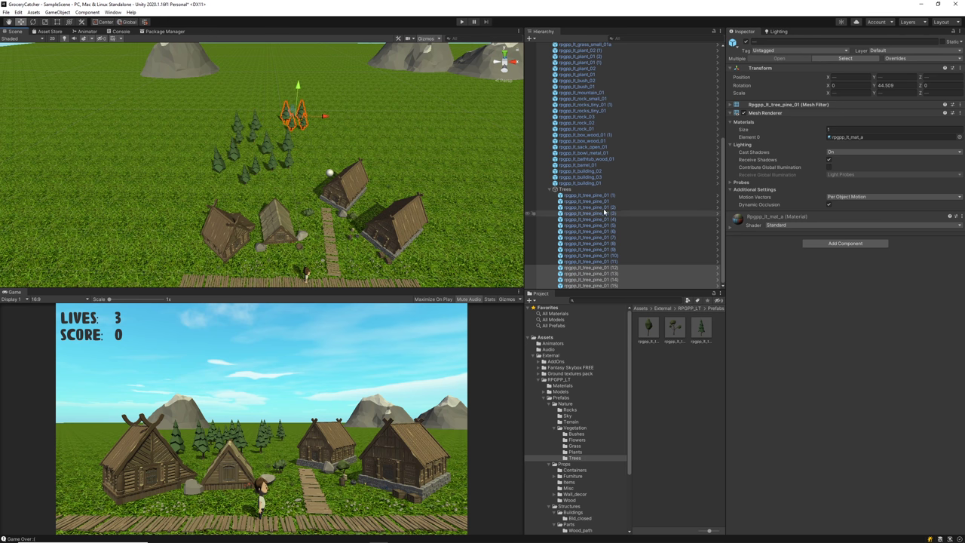
# Duplicate all the pines in the Trees group and place the copies beside the existing cluster to extend the forest behind the left-hand houses.
pyautogui.keyDown('shift'); pyautogui.click(596, 195); pyautogui.keyUp('shift')
pyautogui.hotkey('ctrl', 'd')
pyautogui.moveTo(324, 117); pyautogui.dragTo(208, 106)
pyautogui.hotkey('ctrl', 'd')
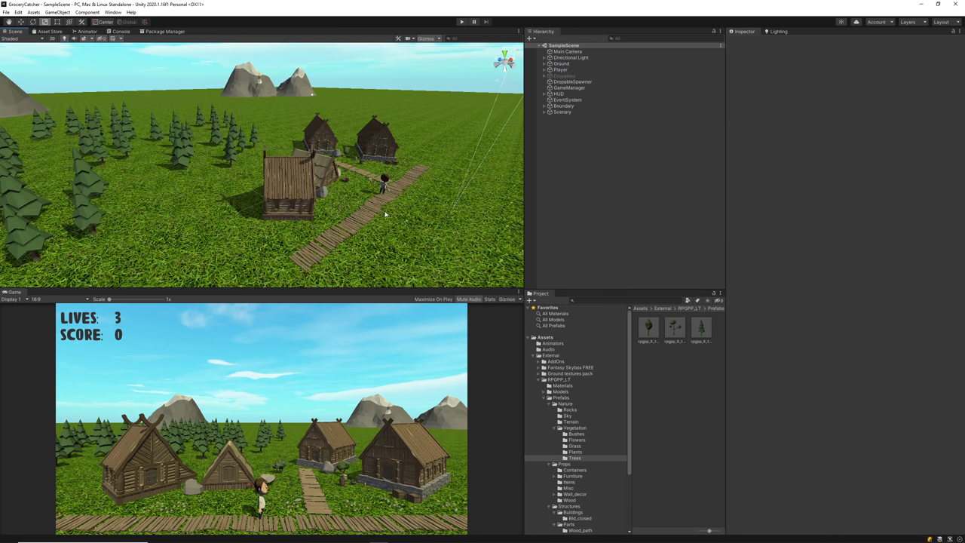
# Collapse the Trees group and its parent Scenery object to tidy the object hierarchy.
pyautogui.keyDown('alt'); pyautogui.moveTo(401, 203); pyautogui.dragTo(329, 225); pyautogui.keyUp('alt')
pyautogui.keyDown('alt'); pyautogui.moveTo(437, 198); pyautogui.dragTo(375, 141); pyautogui.keyUp('alt')
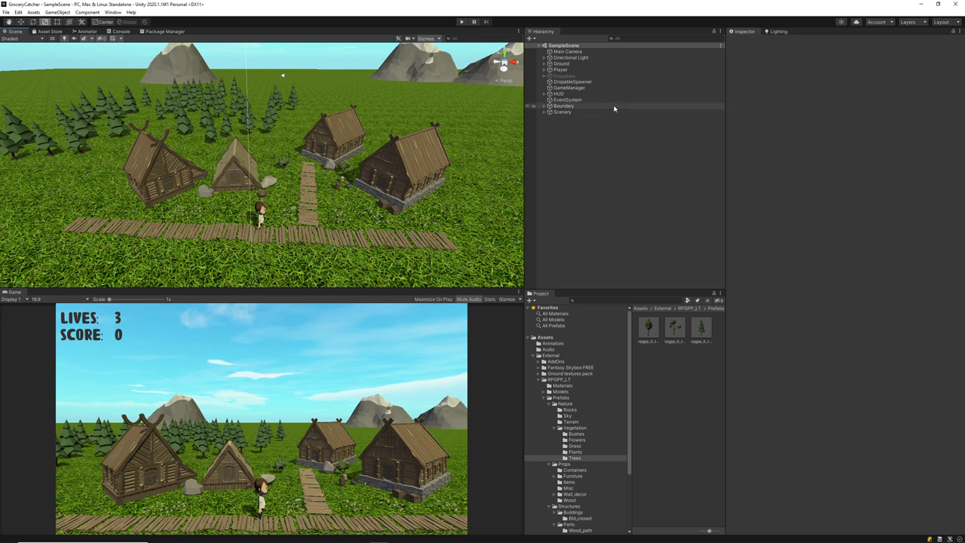
pyautogui.click(544, 113)
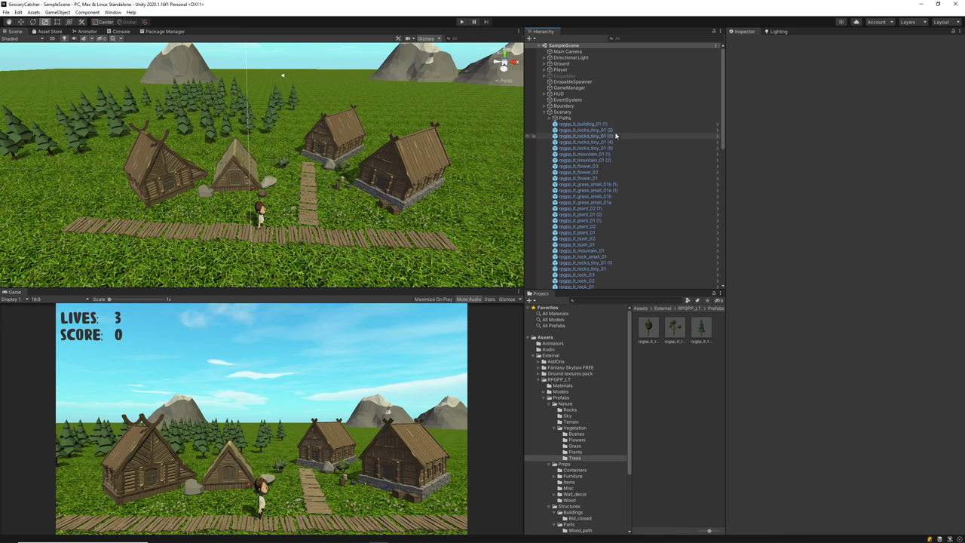
pyautogui.scroll(-5, 602, 101)
pyautogui.scroll(2, 596, 98)
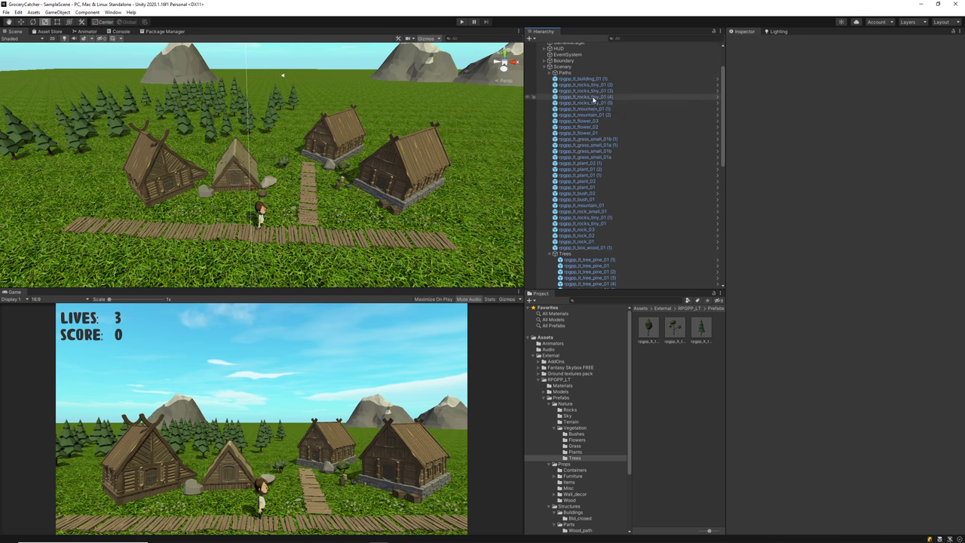
pyautogui.click(564, 254)
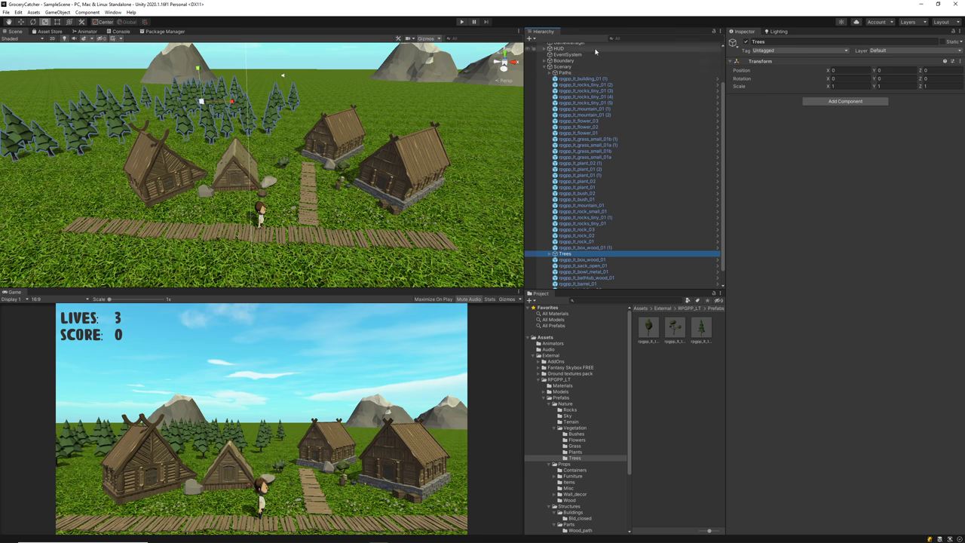
pyautogui.click(544, 67)
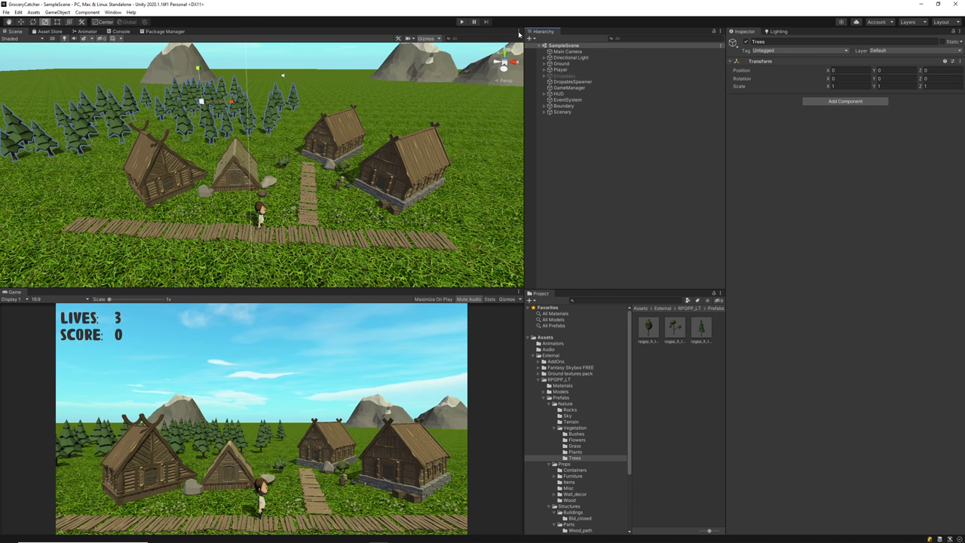
# Playtest the game in the dressed scene, running the player left and right along the wooden path beneath the falling food.
pyautogui.click(462, 22)
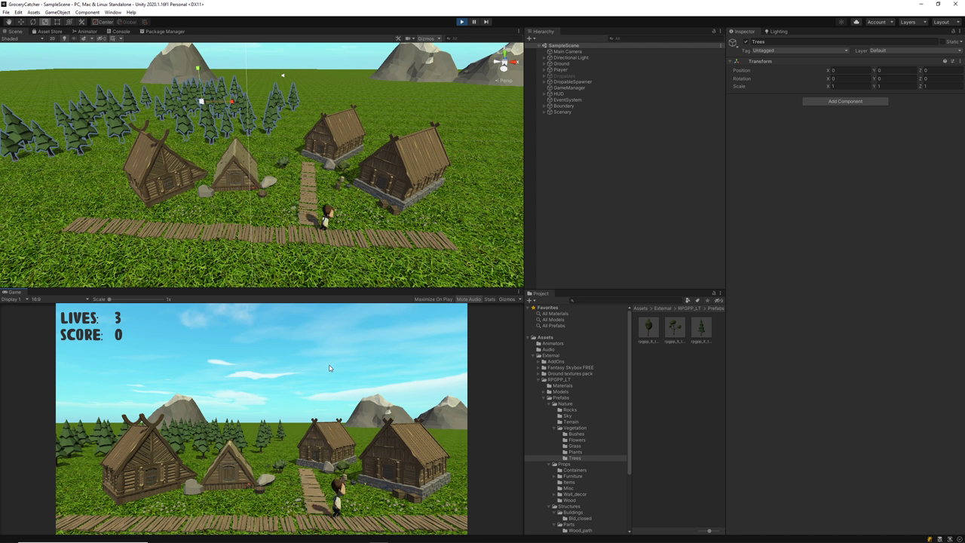
pyautogui.press('Left')
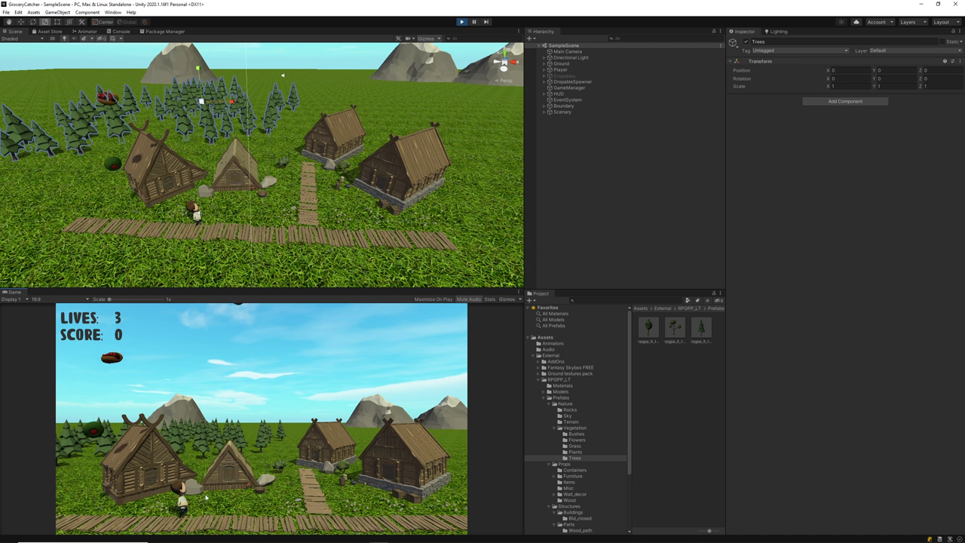
pyautogui.press('Right')
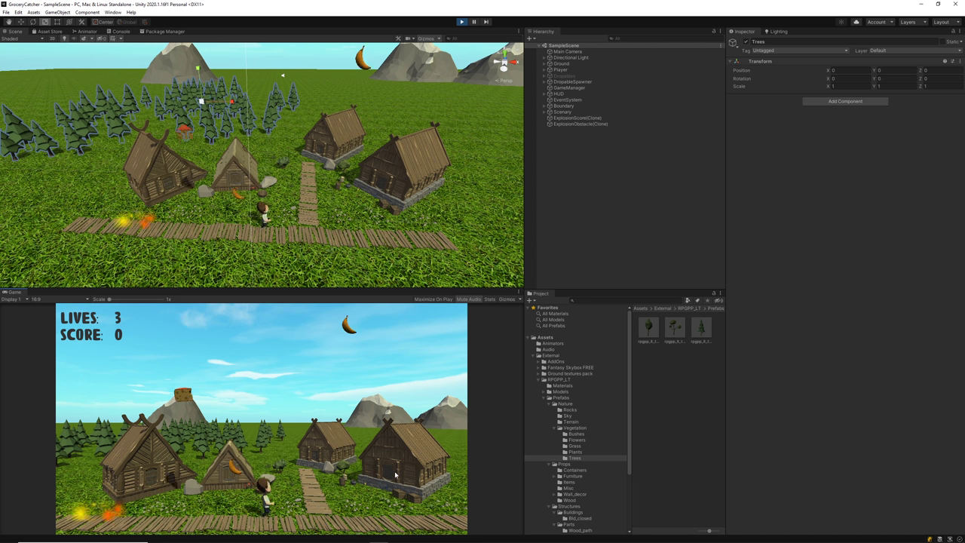
pyautogui.press('Left')
pyautogui.press('Right')
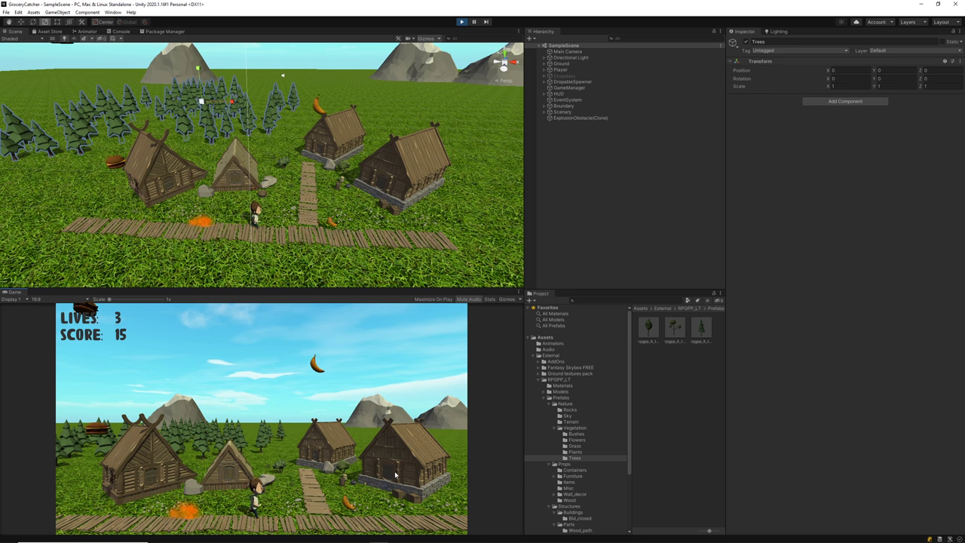
pyautogui.press('Left')
pyautogui.press('Right')
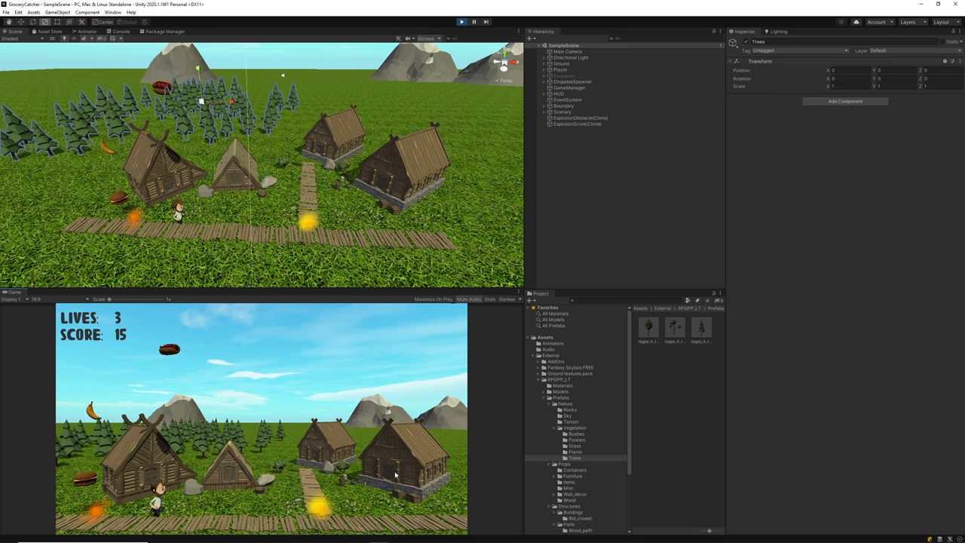
pyautogui.press('Right')
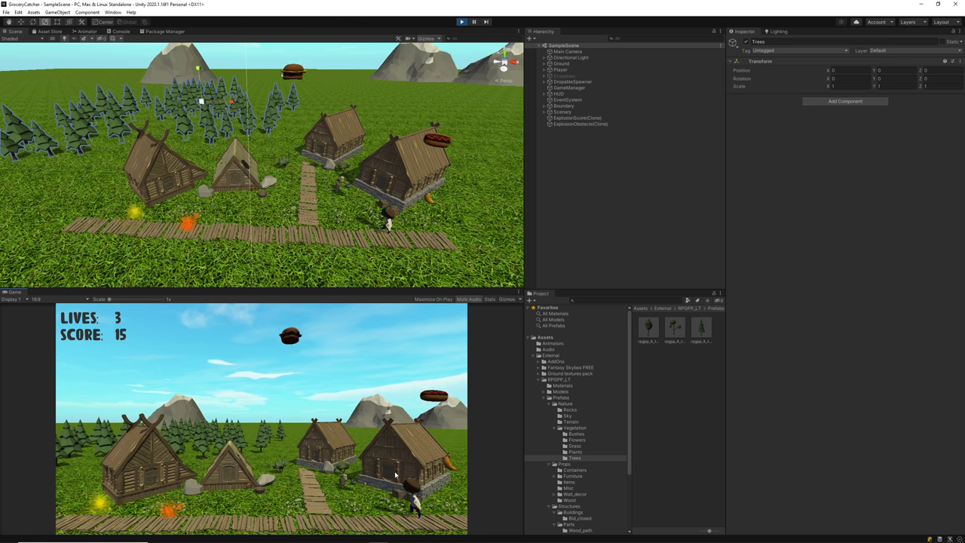
pyautogui.press('Left')
pyautogui.press('Left')
pyautogui.press('Right')
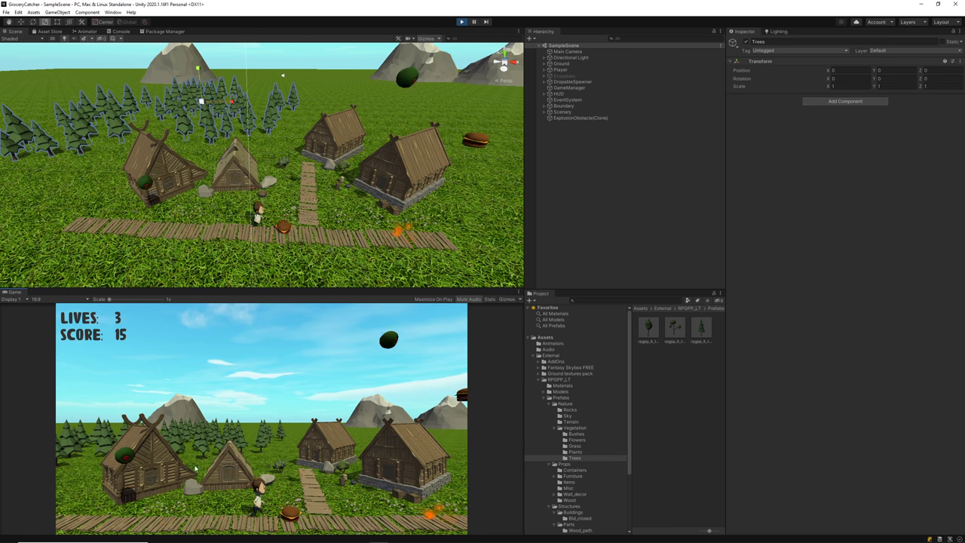
pyautogui.press('Left')
pyautogui.press('Left')
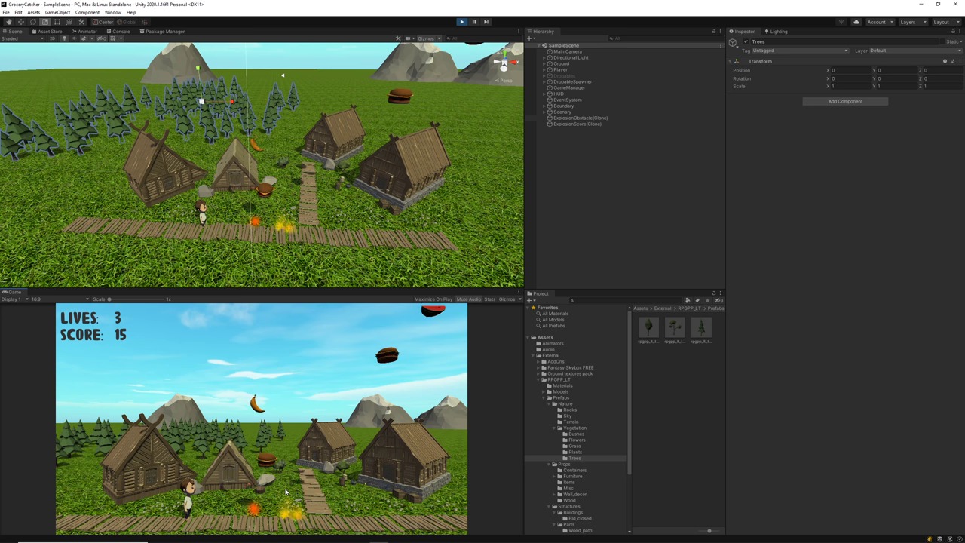
pyautogui.press('Right')
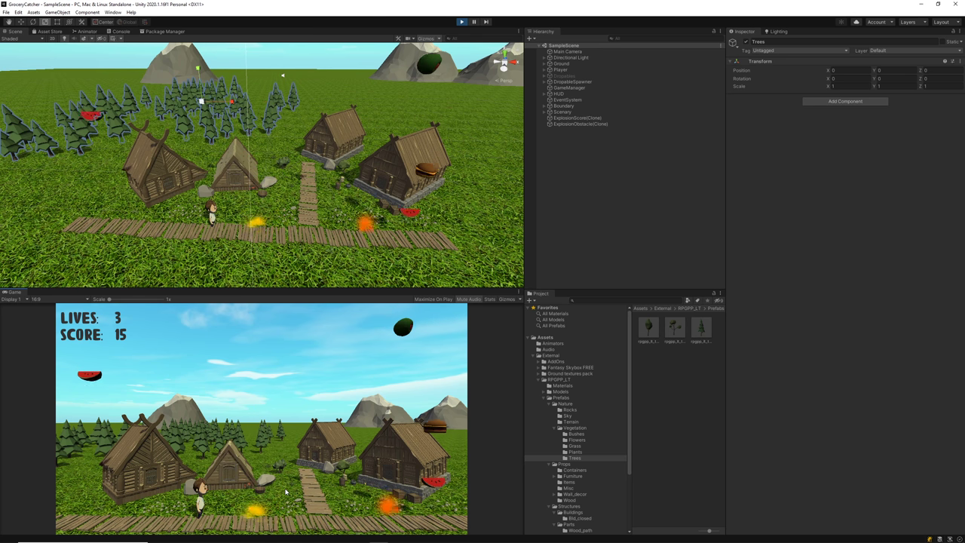